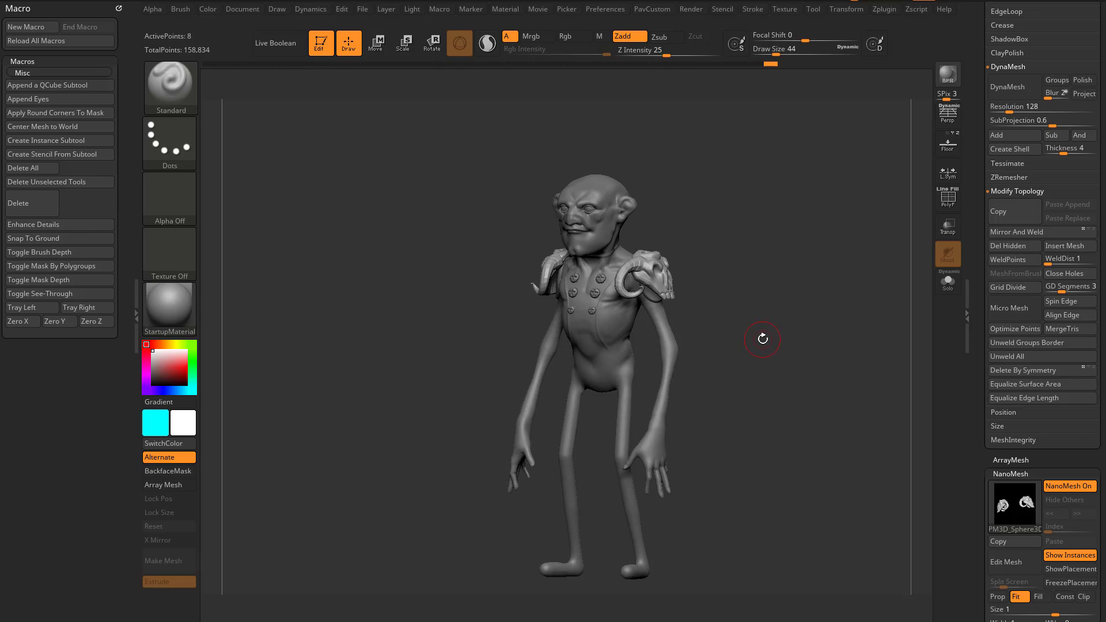
- Select the character's body subtool that includes the head and set the brush Draw Size to 27
{"action": "left_click_drag", "start_coordinate": [980, 314], "coordinate": [979, 501]}
{"action": "mouse_move", "coordinate": [781, 313]}
{"action": "left_mouse_down", "text": "alt"}
{"action": "mouse_move", "coordinate": [811, 412]}
{"action": "mouse_move", "coordinate": [801, 437]}
{"action": "left_mouse_up", "text": "alt"}
{"action": "left_click", "coordinate": [594, 323], "text": "alt"}
{"action": "key", "text": "s"}
{"action": "mouse_move", "coordinate": [753, 331]}
{"action": "left_mouse_down"}
{"action": "mouse_move", "coordinate": [727, 336]}
{"action": "mouse_move", "coordinate": [729, 361]}
{"action": "mouse_move", "coordinate": [756, 353]}
{"action": "left_mouse_up"}
{"action": "left_click", "coordinate": [741, 336]}
{"action": "key", "text": "s"}
{"action": "left_click", "coordinate": [746, 352]}
- Open the Display Properties of the selected body subtool
{"action": "left_click_drag", "start_coordinate": [980, 423], "coordinate": [968, 204]}
{"action": "scroll", "coordinate": [967, 204], "scroll_direction": "down", "scroll_amount": 10}
{"action": "left_click", "coordinate": [1013, 327], "text": "shift"}
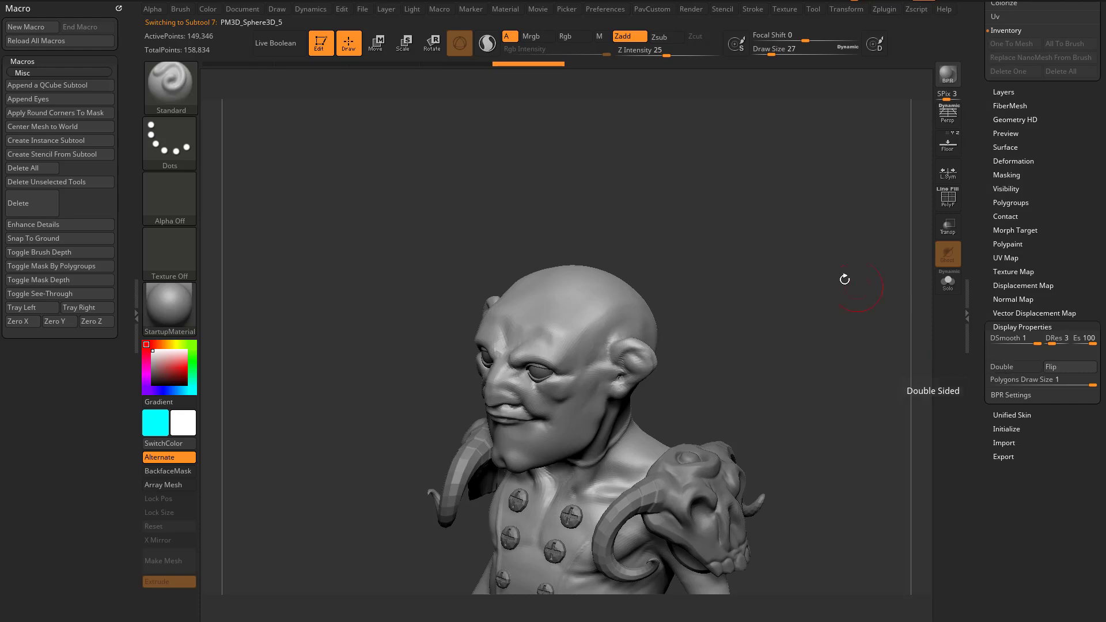
{"action": "left_click_drag", "start_coordinate": [844, 279], "coordinate": [858, 334], "text": "alt"}
{"action": "mouse_move", "coordinate": [598, 337]}
{"action": "left_mouse_down", "text": "ctrl"}
{"action": "mouse_move", "coordinate": [573, 330]}
{"action": "mouse_move", "coordinate": [535, 375]}
{"action": "mouse_move", "coordinate": [611, 348]}
{"action": "mouse_move", "coordinate": [631, 361]}
{"action": "mouse_move", "coordinate": [614, 348]}
{"action": "left_mouse_up", "text": "ctrl"}
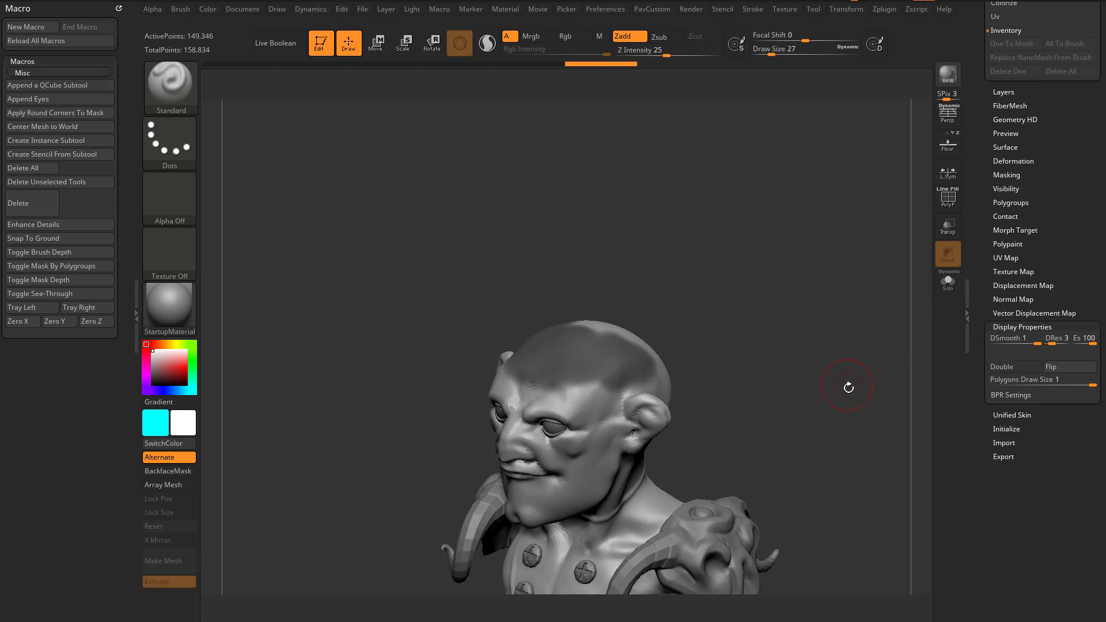
{"action": "left_click_drag", "start_coordinate": [848, 386], "coordinate": [823, 366]}
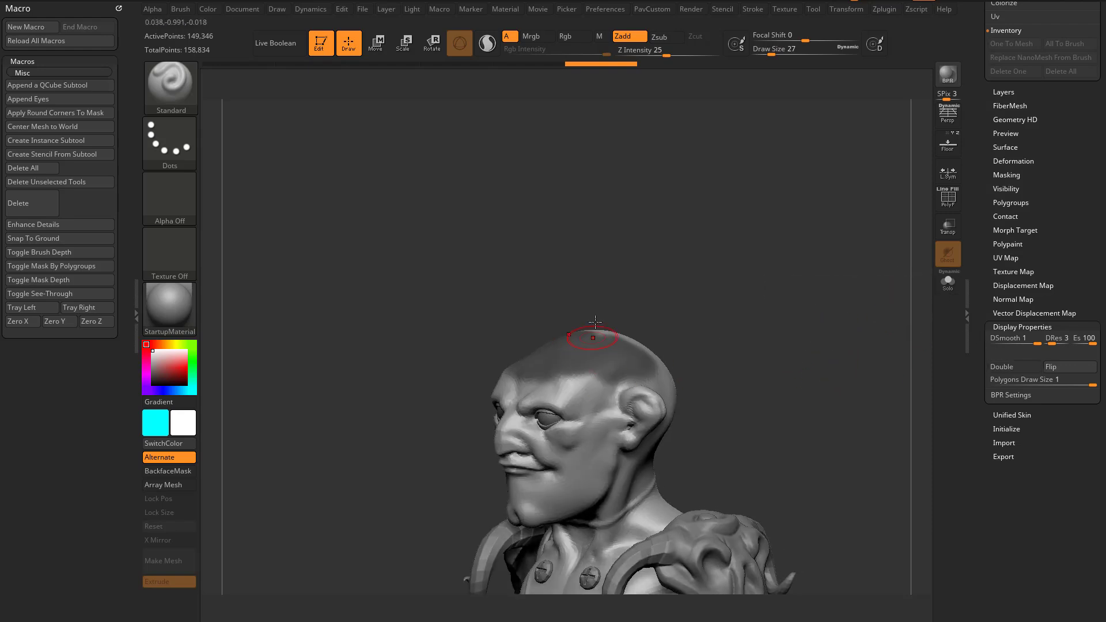
{"action": "mouse_move", "coordinate": [668, 299]}
{"action": "left_mouse_down"}
{"action": "mouse_move", "coordinate": [682, 314]}
{"action": "mouse_move", "coordinate": [640, 320]}
{"action": "left_mouse_up"}
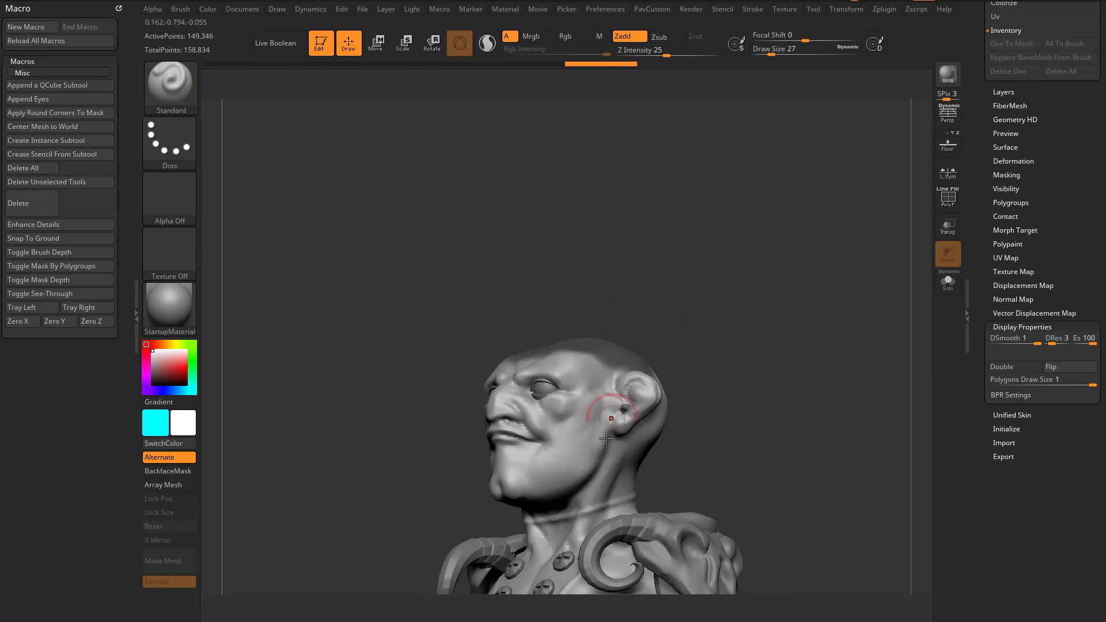
{"action": "mouse_move", "coordinate": [737, 377]}
{"action": "left_mouse_down"}
{"action": "mouse_move", "coordinate": [775, 382]}
{"action": "mouse_move", "coordinate": [766, 367]}
{"action": "left_mouse_up"}
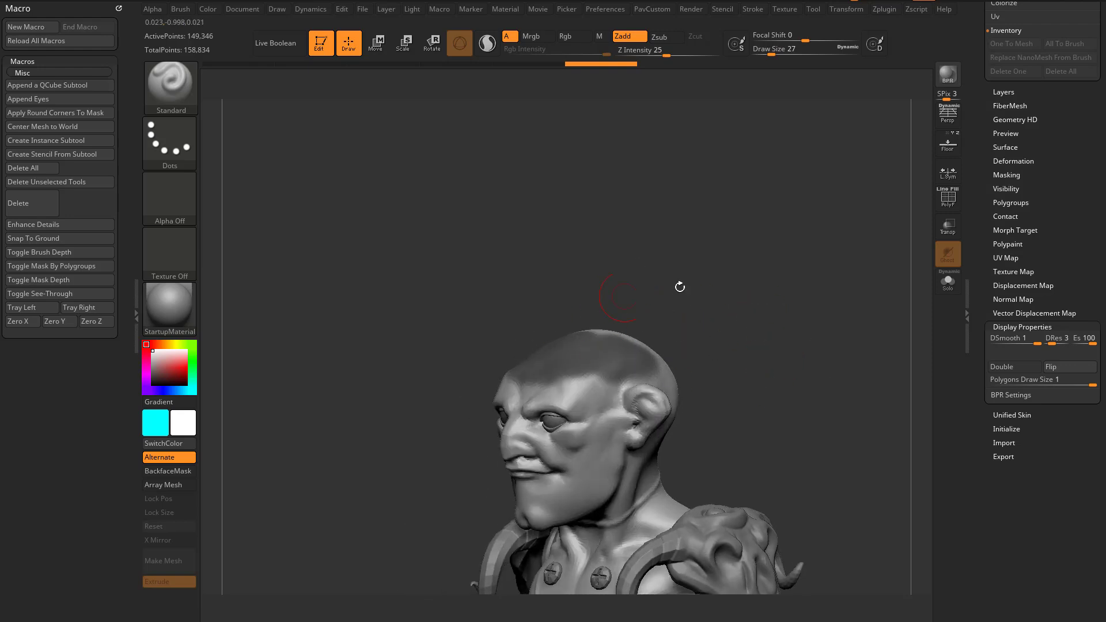
{"action": "left_click", "coordinate": [1008, 327]}
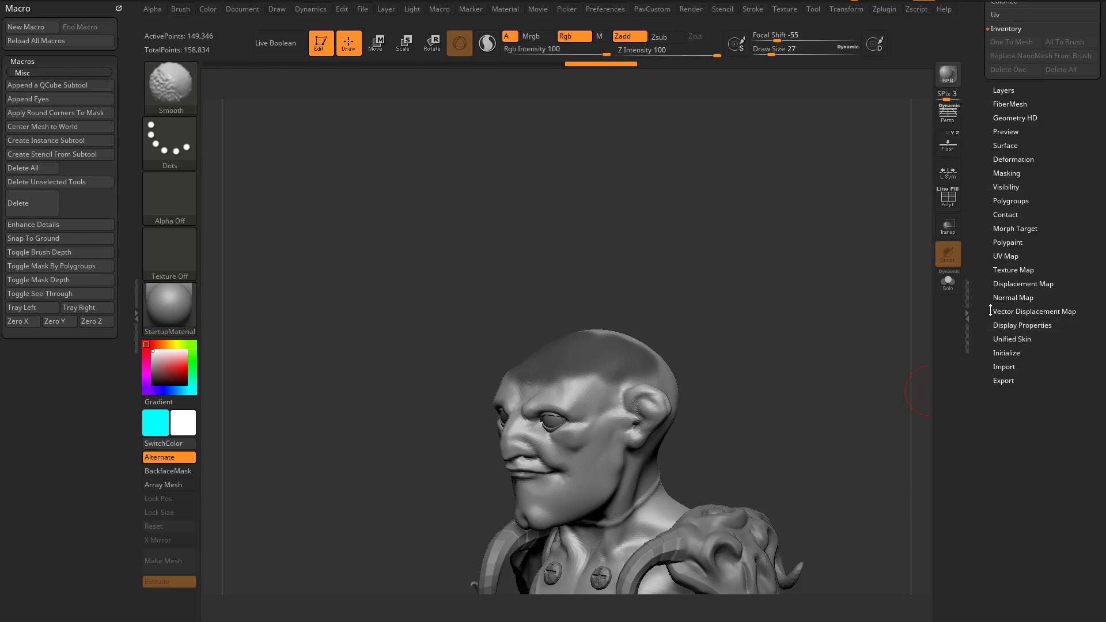
{"action": "left_click_drag", "start_coordinate": [989, 312], "coordinate": [937, 450]}
{"action": "left_click_drag", "start_coordinate": [835, 388], "coordinate": [817, 369], "text": "shift"}
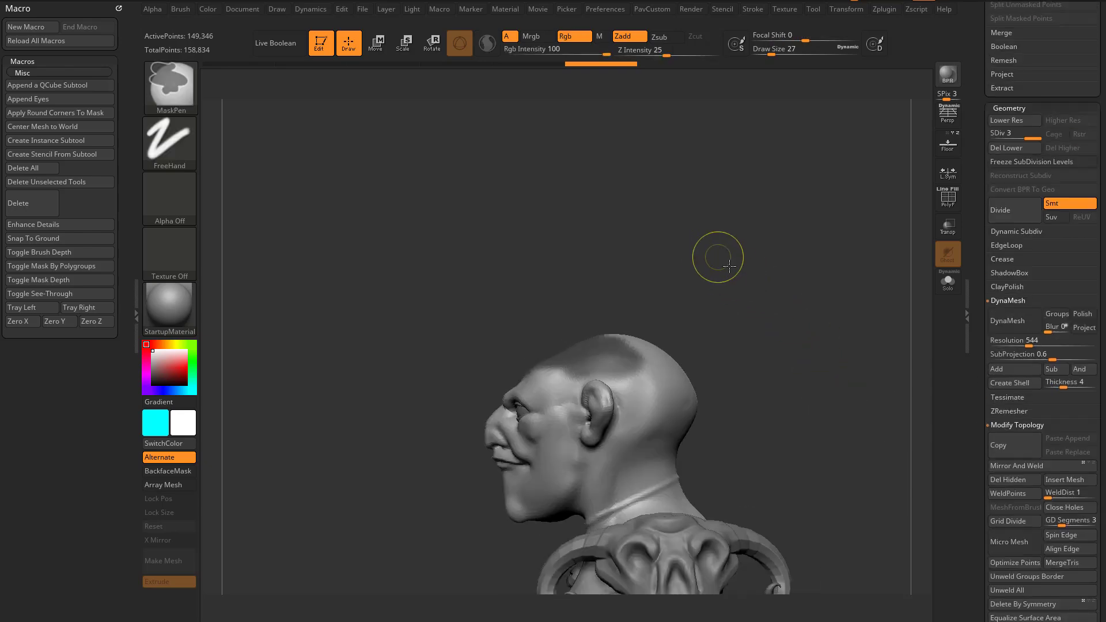
{"action": "left_click_drag", "start_coordinate": [718, 257], "coordinate": [806, 320], "text": "ctrl"}
- Mask the top and back of the head from the side view using the MaskLasso brush
{"action": "left_click", "coordinate": [166, 87], "text": "ctrl"}
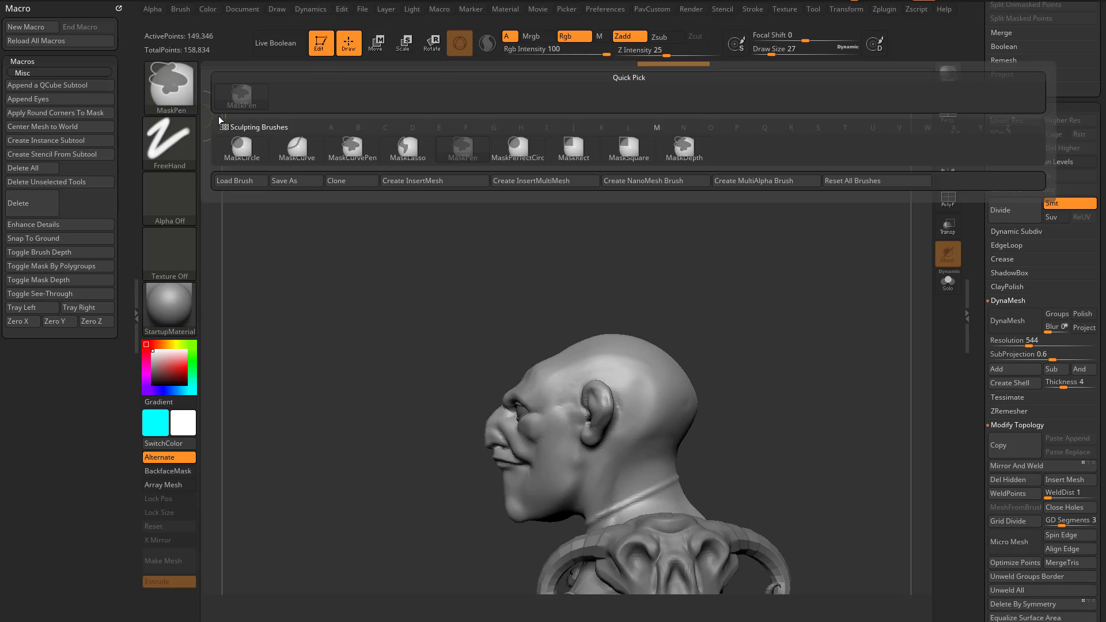
{"action": "left_click", "coordinate": [412, 148]}
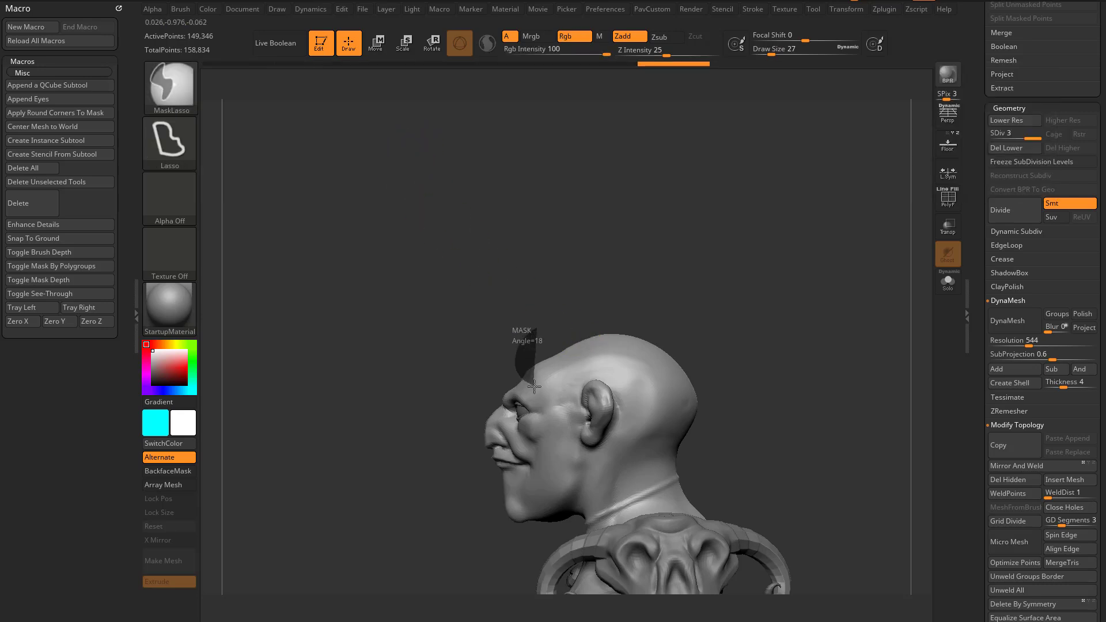
{"action": "mouse_move", "coordinate": [556, 412]}
{"action": "left_mouse_down", "text": "ctrl"}
{"action": "mouse_move", "coordinate": [795, 328]}
{"action": "mouse_move", "coordinate": [835, 328]}
{"action": "mouse_move", "coordinate": [795, 348]}
{"action": "mouse_move", "coordinate": [786, 374]}
{"action": "left_mouse_up", "text": "ctrl"}
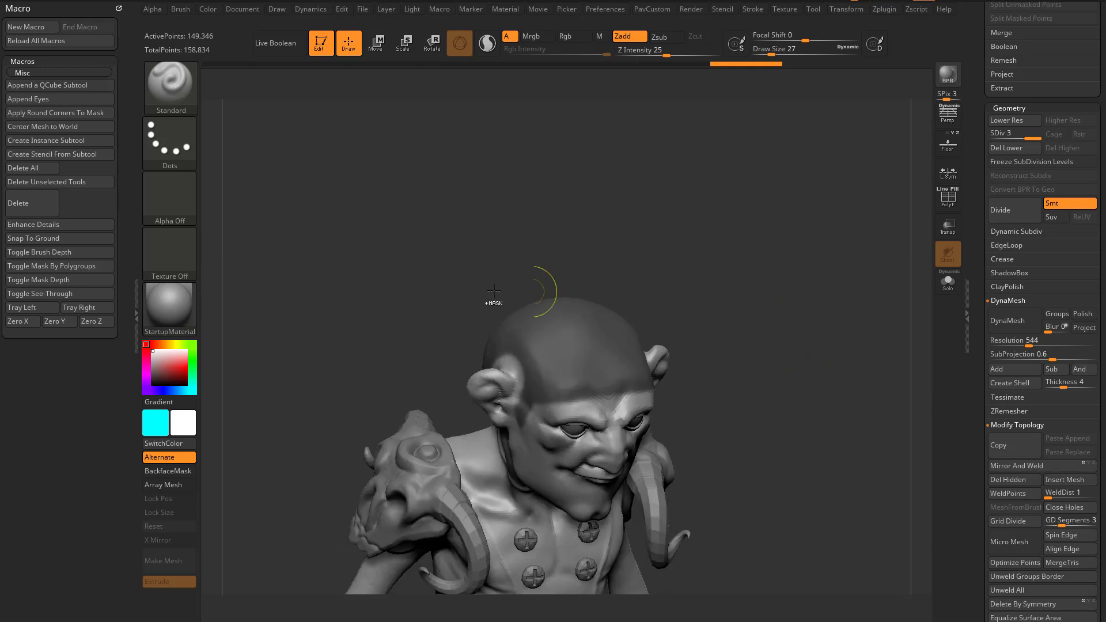
- Erase the mask from the forehead and around the ears with the MaskPen brush, using a Draw Size of 17, to shape the hairline
{"action": "left_click", "coordinate": [180, 95], "text": "ctrl"}
{"action": "left_click", "coordinate": [296, 95]}
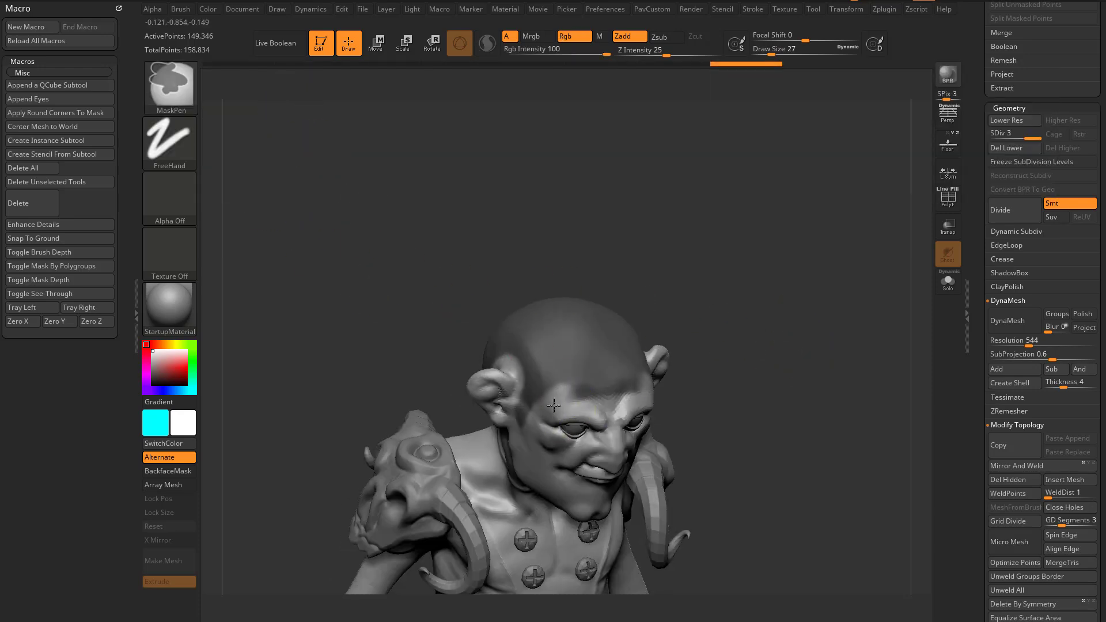
{"action": "mouse_move", "coordinate": [553, 405]}
{"action": "left_mouse_down", "text": "ctrl+alt"}
{"action": "mouse_move", "coordinate": [578, 380]}
{"action": "mouse_move", "coordinate": [602, 379]}
{"action": "mouse_move", "coordinate": [603, 392]}
{"action": "left_mouse_up", "text": "ctrl+alt"}
{"action": "mouse_move", "coordinate": [804, 360]}
{"action": "left_mouse_down"}
{"action": "mouse_move", "coordinate": [818, 336]}
{"action": "mouse_move", "coordinate": [800, 356]}
{"action": "left_mouse_up"}
{"action": "key", "text": "s"}
{"action": "left_click_drag", "start_coordinate": [711, 387], "coordinate": [707, 387]}
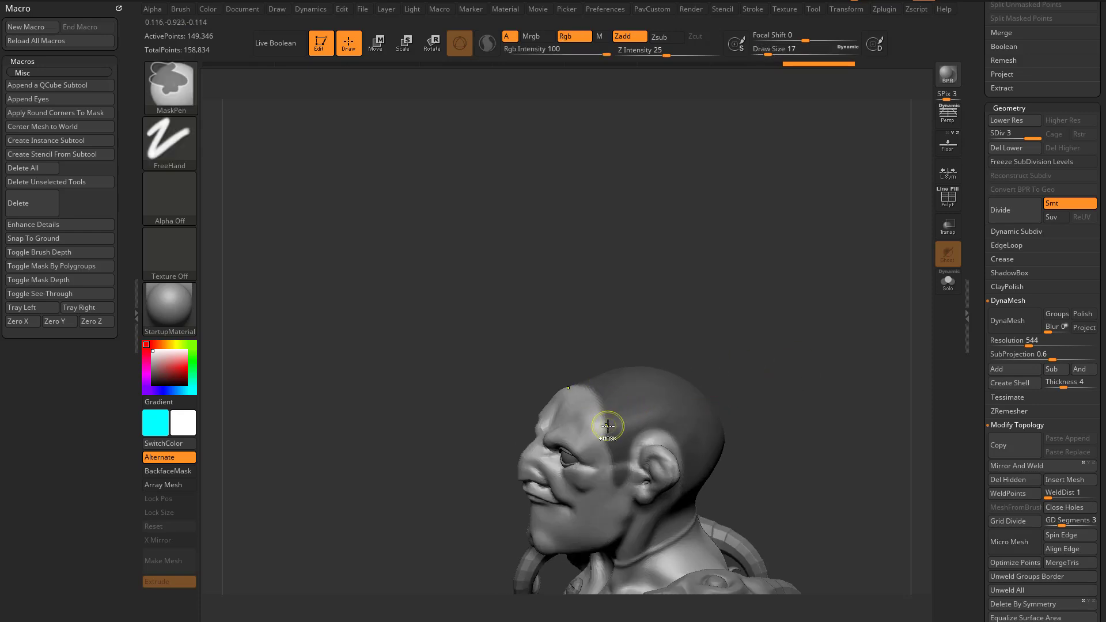
{"action": "left_click_drag", "start_coordinate": [603, 424], "coordinate": [619, 444], "text": "ctrl+alt"}
{"action": "mouse_move", "coordinate": [743, 302]}
{"action": "left_mouse_down"}
{"action": "mouse_move", "coordinate": [773, 299]}
{"action": "mouse_move", "coordinate": [817, 325]}
{"action": "mouse_move", "coordinate": [812, 366]}
{"action": "mouse_move", "coordinate": [834, 353]}
{"action": "left_mouse_up"}
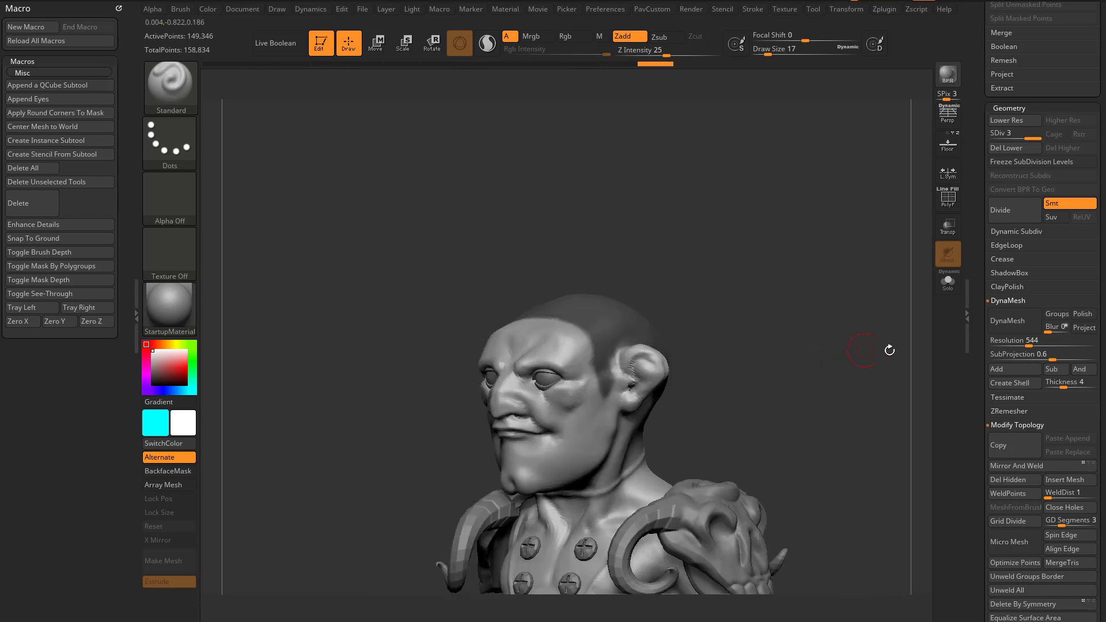
- Generate a FiberMesh preview of hair on the masked scalp
{"action": "left_click_drag", "start_coordinate": [980, 398], "coordinate": [980, 245]}
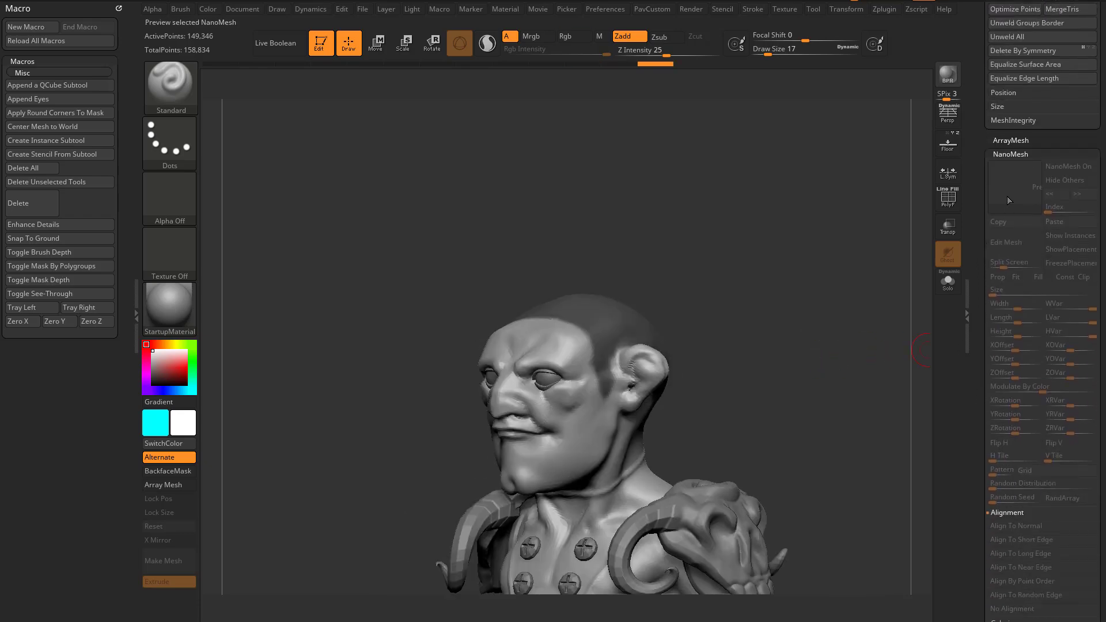
{"action": "left_click", "coordinate": [1015, 152], "text": "shift"}
{"action": "left_click", "coordinate": [1010, 180], "text": "shift"}
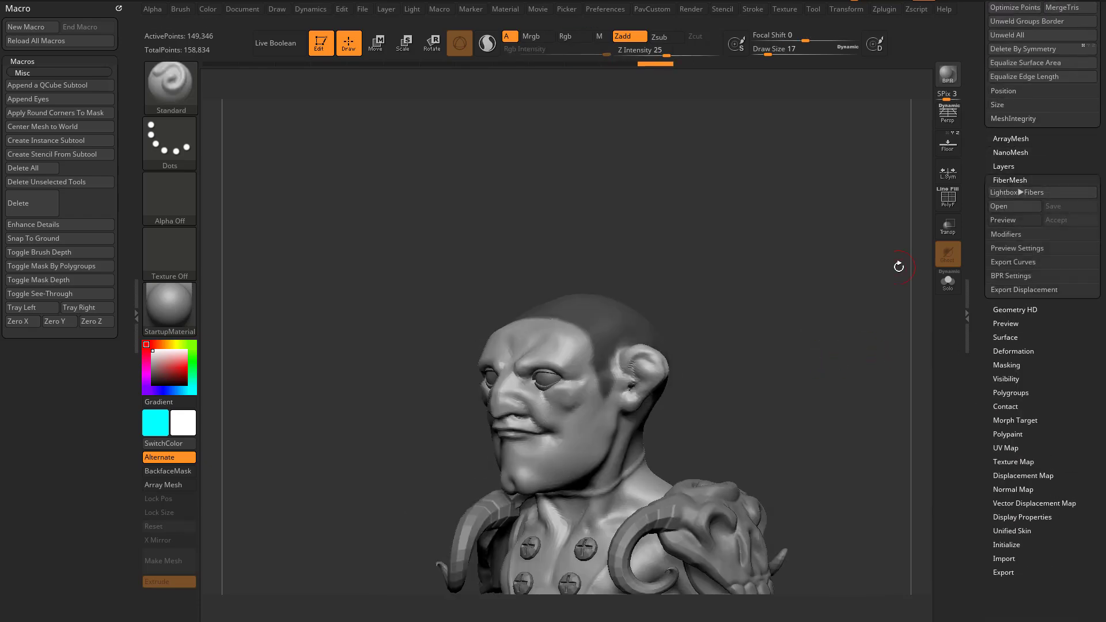
{"action": "left_click_drag", "start_coordinate": [899, 267], "coordinate": [874, 271]}
{"action": "left_click", "coordinate": [1005, 222]}
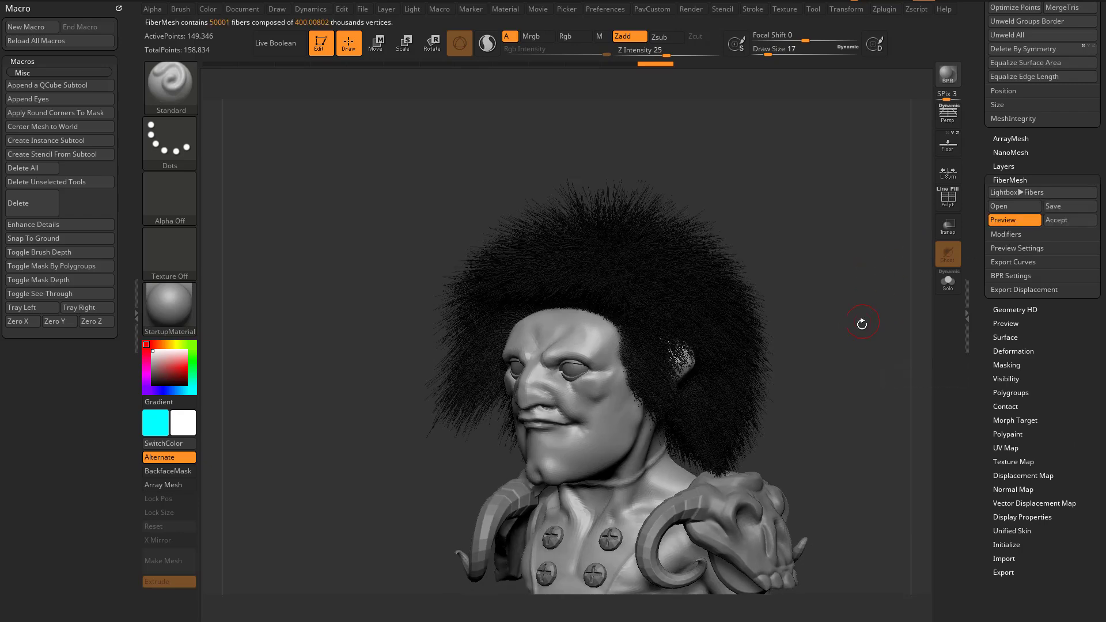
{"action": "mouse_move", "coordinate": [848, 319]}
{"action": "left_mouse_down"}
{"action": "mouse_move", "coordinate": [883, 321]}
{"action": "mouse_move", "coordinate": [854, 311]}
{"action": "mouse_move", "coordinate": [876, 323]}
{"action": "left_mouse_up"}
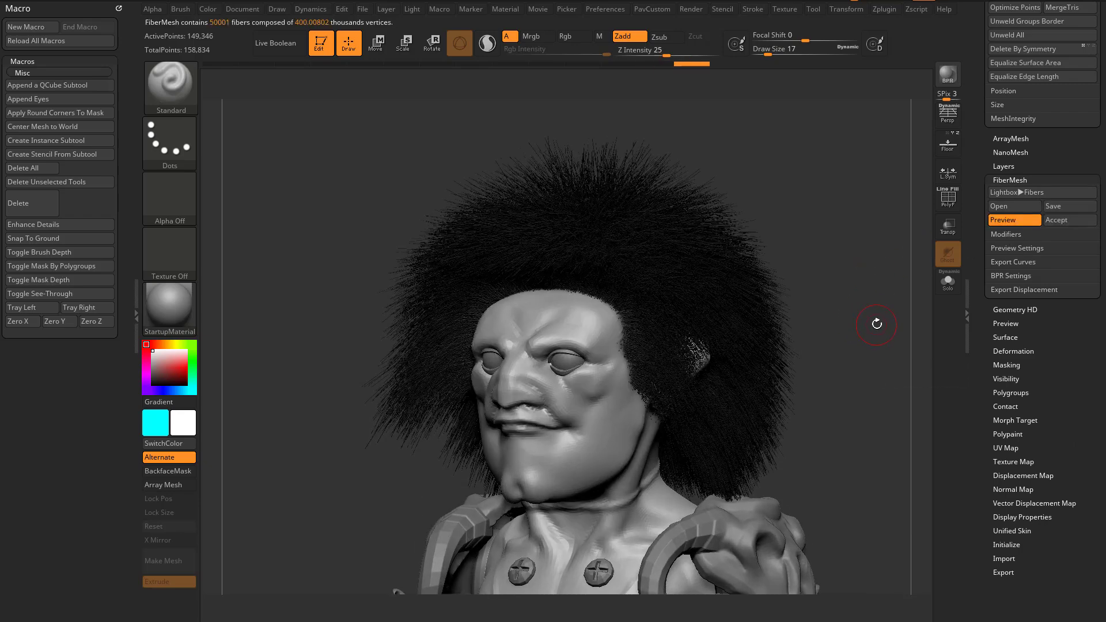
- Open the FiberMesh modifiers and reduce MaxFibers to about 1.32
{"action": "left_click", "coordinate": [1006, 234]}
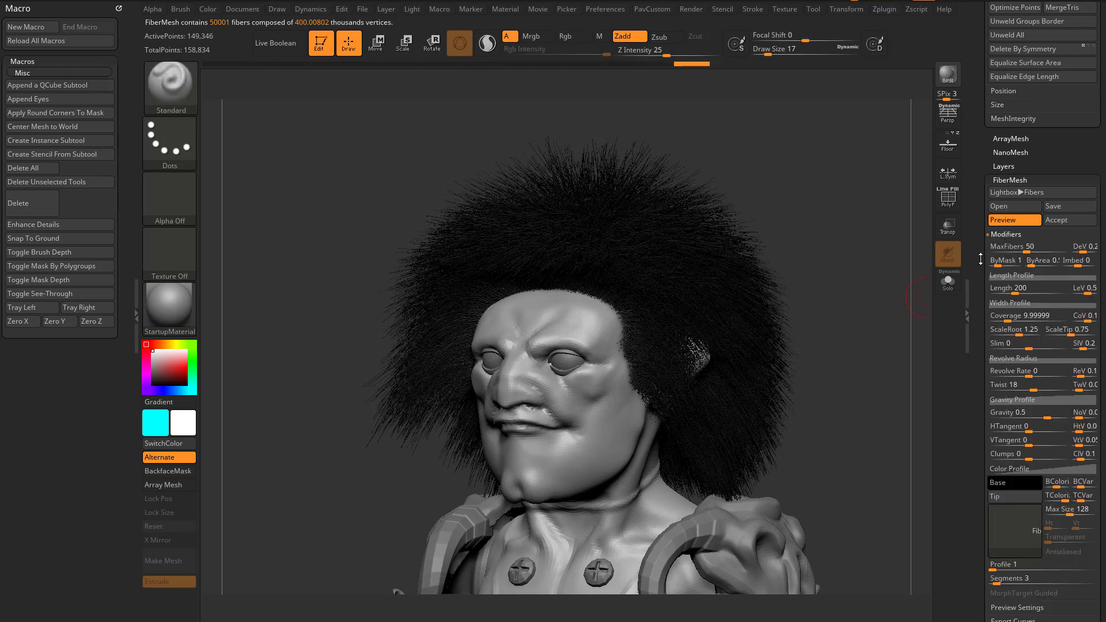
{"action": "scroll", "coordinate": [991, 271], "scroll_direction": "down", "scroll_amount": 2}
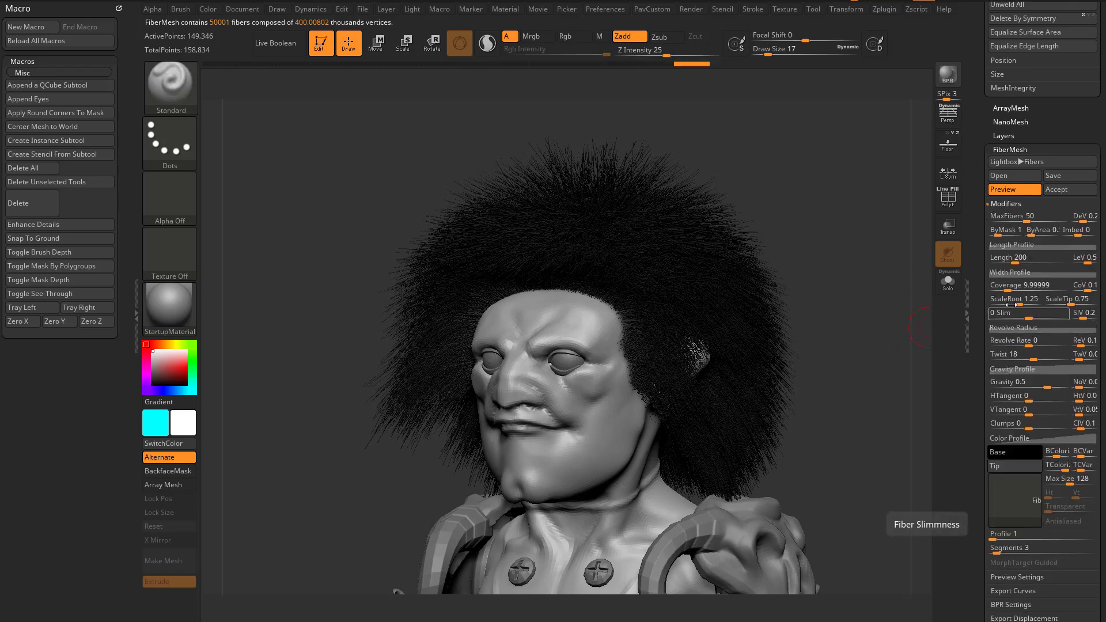
{"action": "left_click", "coordinate": [1044, 220]}
{"action": "left_click_drag", "start_coordinate": [1042, 219], "coordinate": [1006, 219]}
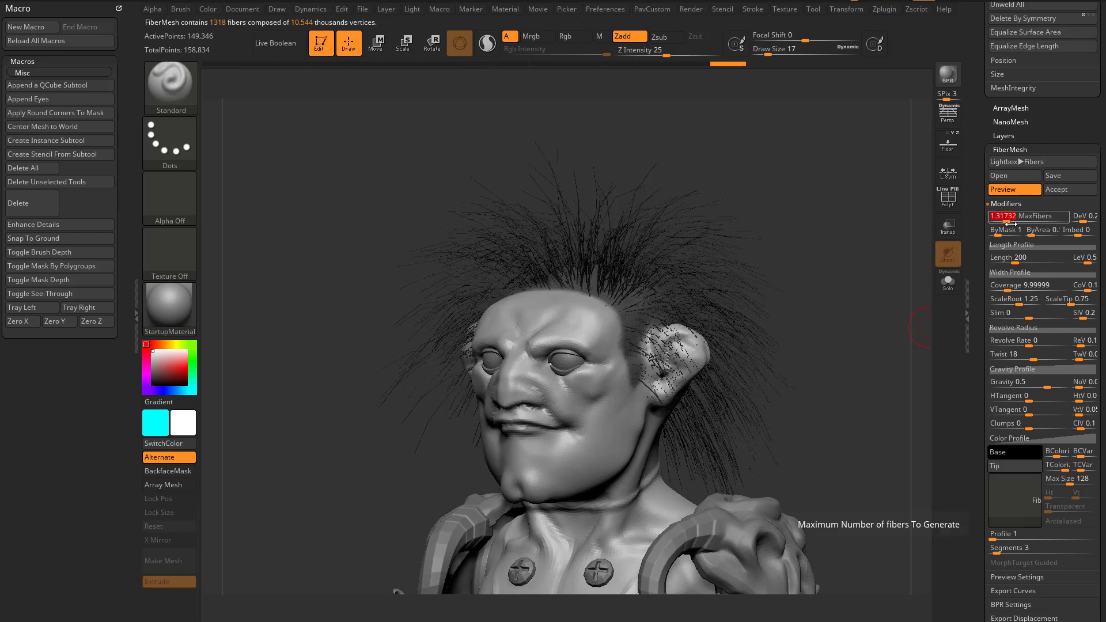
{"action": "left_click_drag", "start_coordinate": [854, 252], "coordinate": [906, 235]}
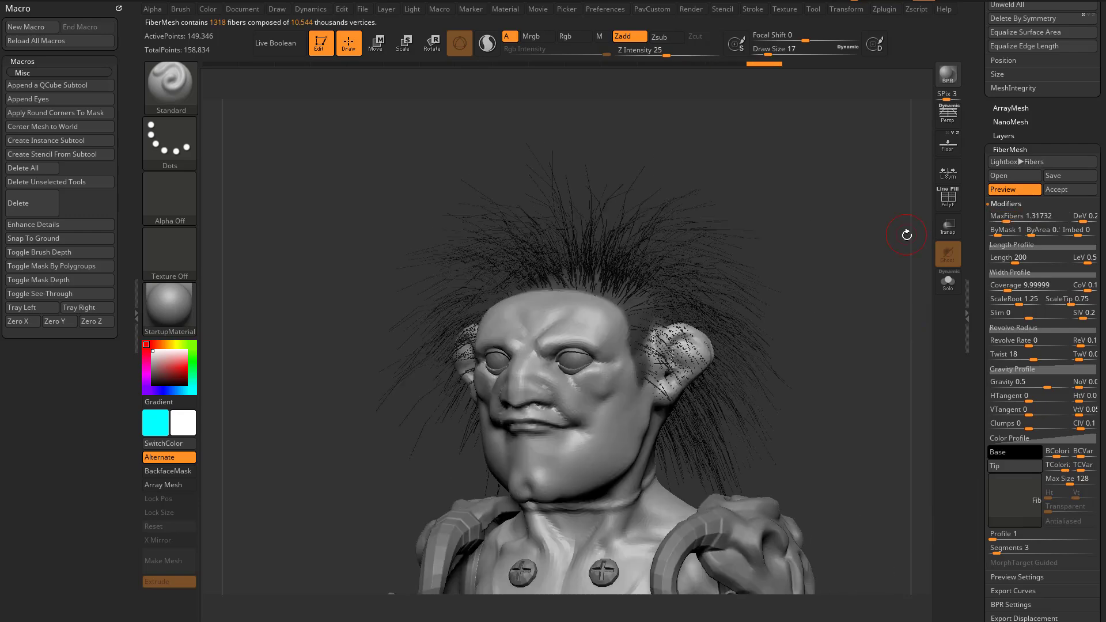
- Set the fiber Length to about 278 and Coverage to 5000
{"action": "mouse_move", "coordinate": [1020, 260]}
{"action": "left_mouse_down"}
{"action": "mouse_move", "coordinate": [1053, 259]}
{"action": "mouse_move", "coordinate": [993, 261]}
{"action": "mouse_move", "coordinate": [1021, 261]}
{"action": "left_mouse_up"}
{"action": "scroll", "coordinate": [1017, 256], "scroll_direction": "down", "scroll_amount": 1}
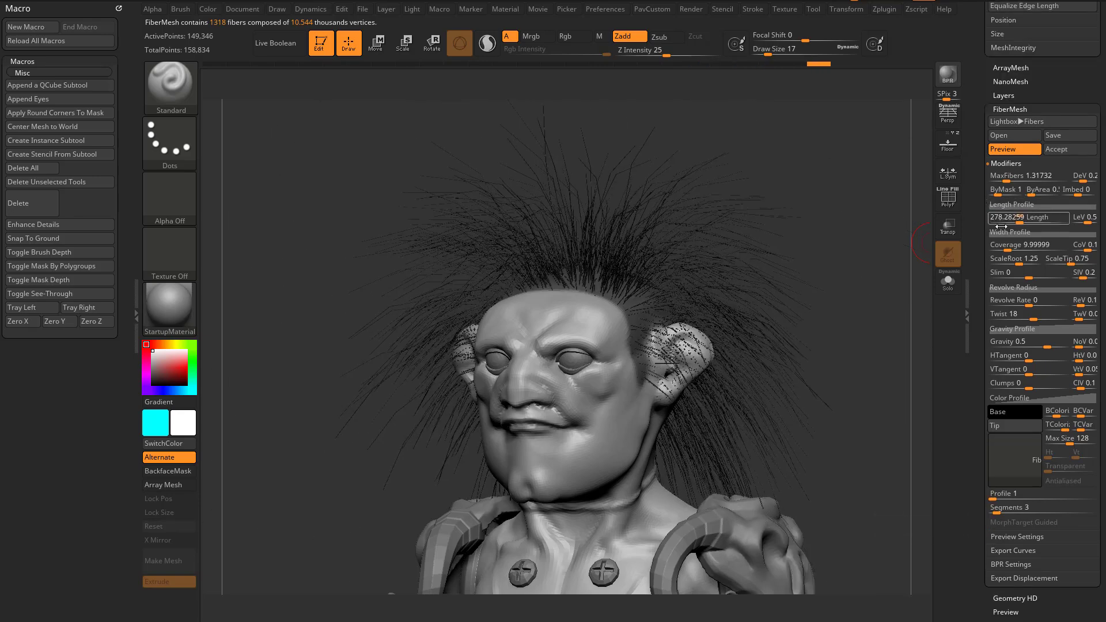
{"action": "left_click_drag", "start_coordinate": [1013, 250], "coordinate": [1068, 249]}
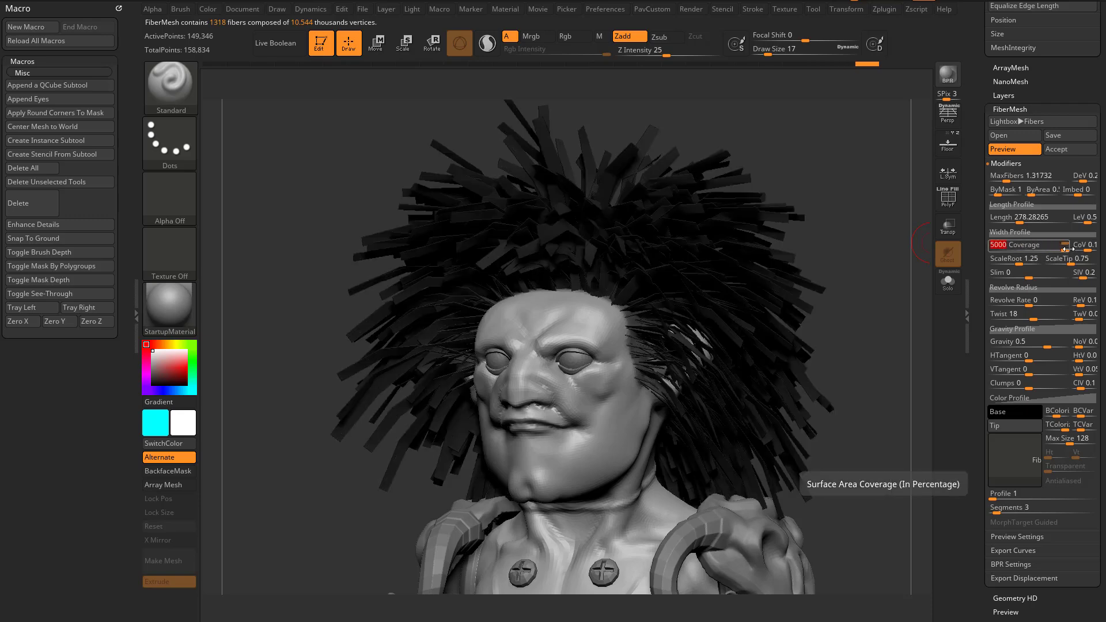
- Raise both ends of the fiber Width Profile curve to maximum and set ScaleRoot and ScaleTip to 1
{"action": "left_click", "coordinate": [1041, 233]}
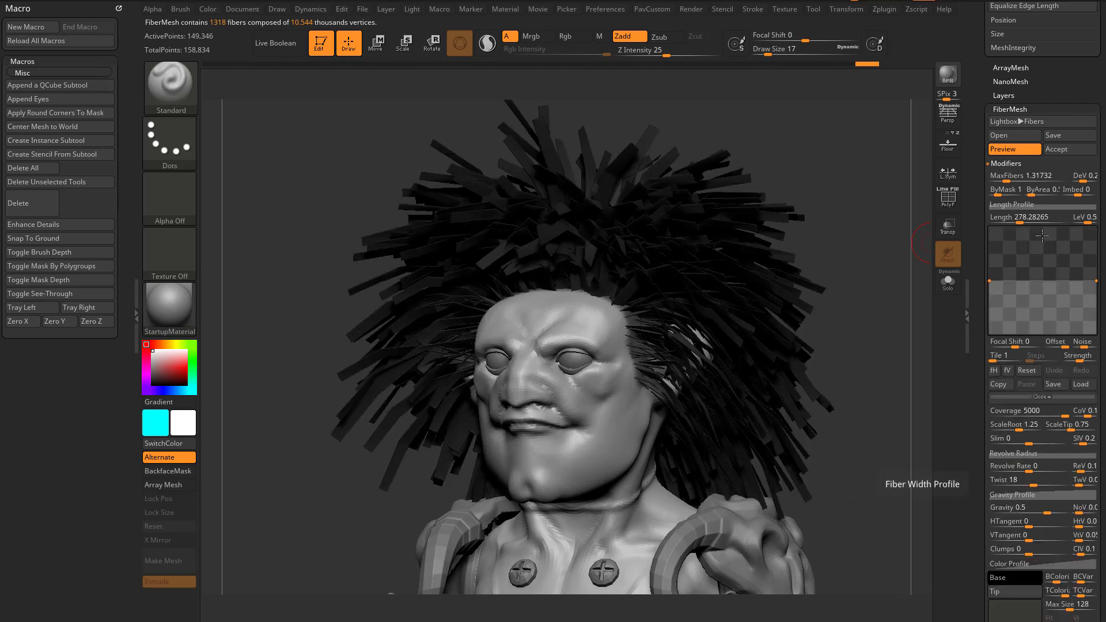
{"action": "left_click_drag", "start_coordinate": [990, 280], "coordinate": [990, 229]}
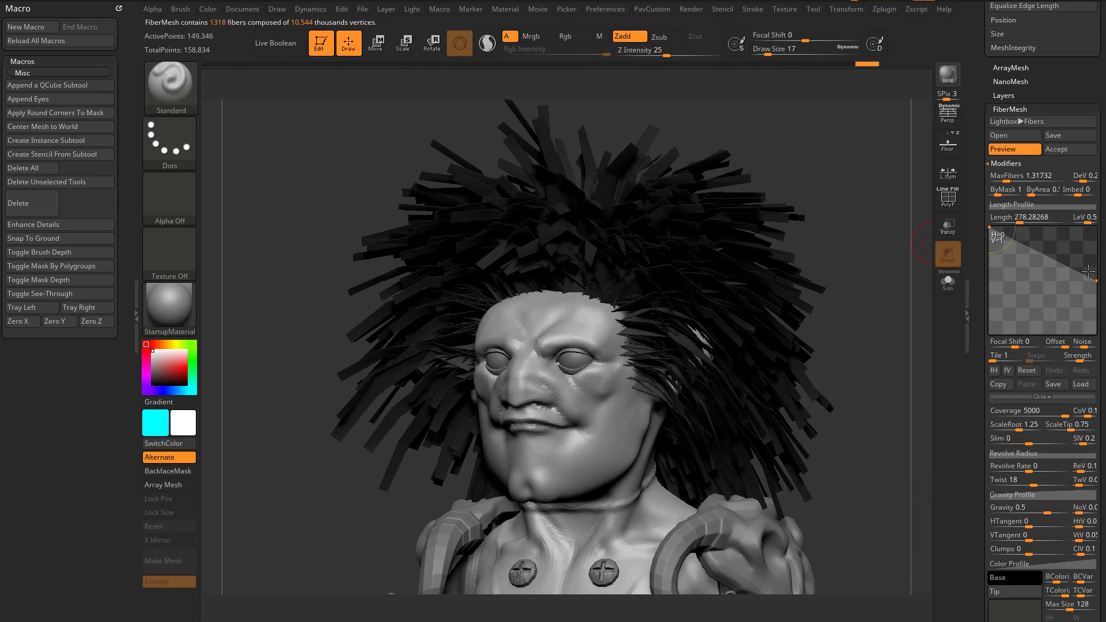
{"action": "left_click_drag", "start_coordinate": [1094, 280], "coordinate": [1095, 229]}
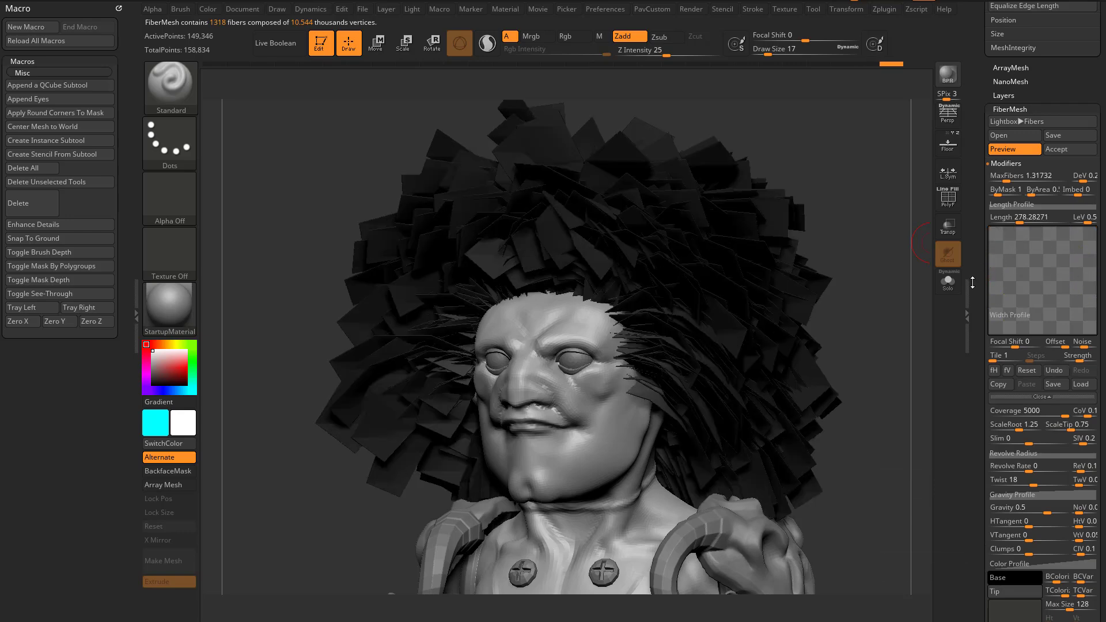
{"action": "left_click_drag", "start_coordinate": [972, 282], "coordinate": [973, 236]}
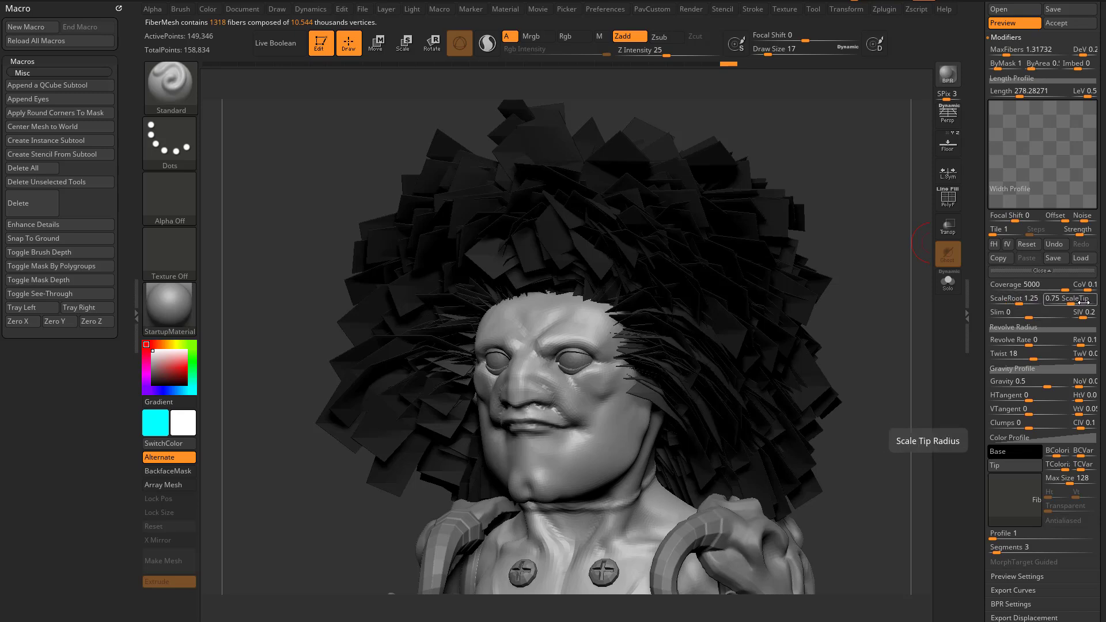
{"action": "left_click_drag", "start_coordinate": [1023, 301], "coordinate": [1078, 298]}
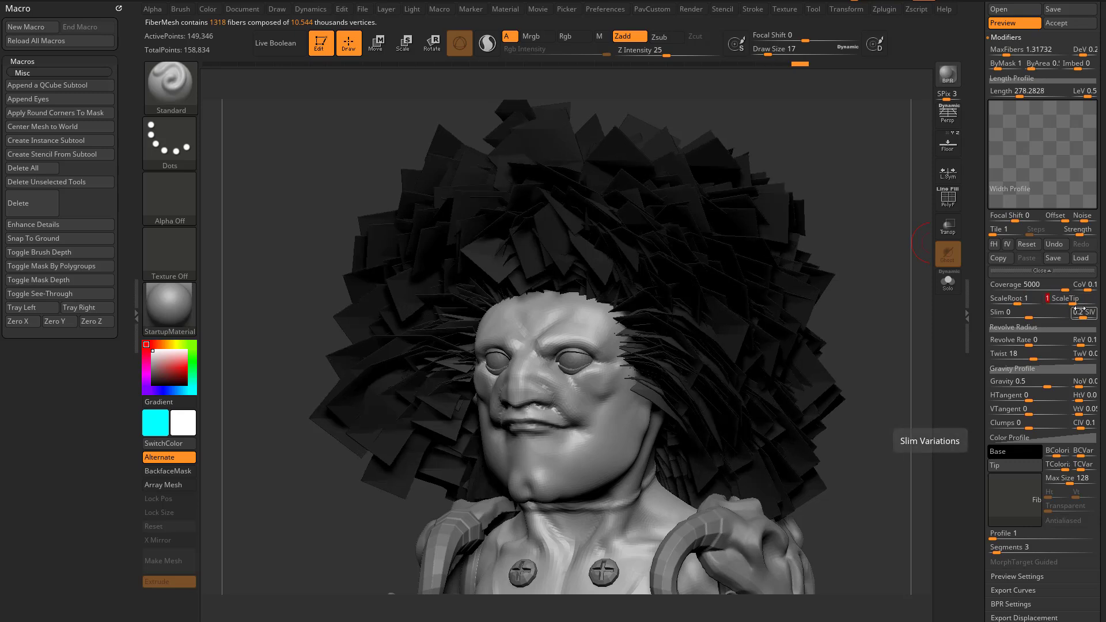
- Set the fiber Twist to about 78.84
{"action": "scroll", "coordinate": [981, 261], "scroll_direction": "down", "scroll_amount": 3}
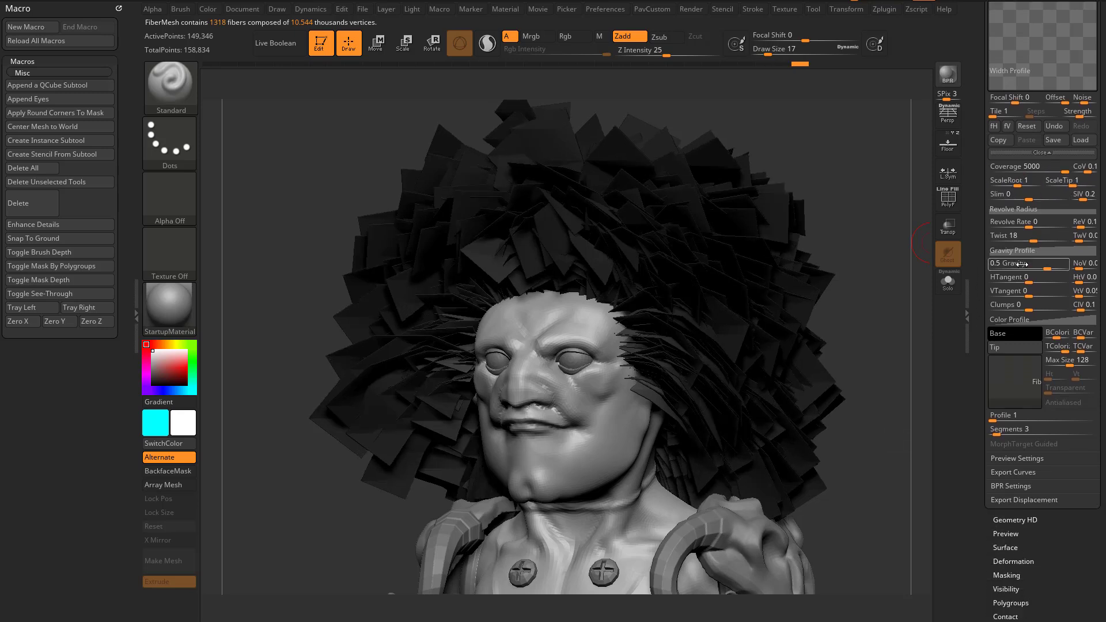
{"action": "left_click_drag", "start_coordinate": [1034, 241], "coordinate": [1043, 242]}
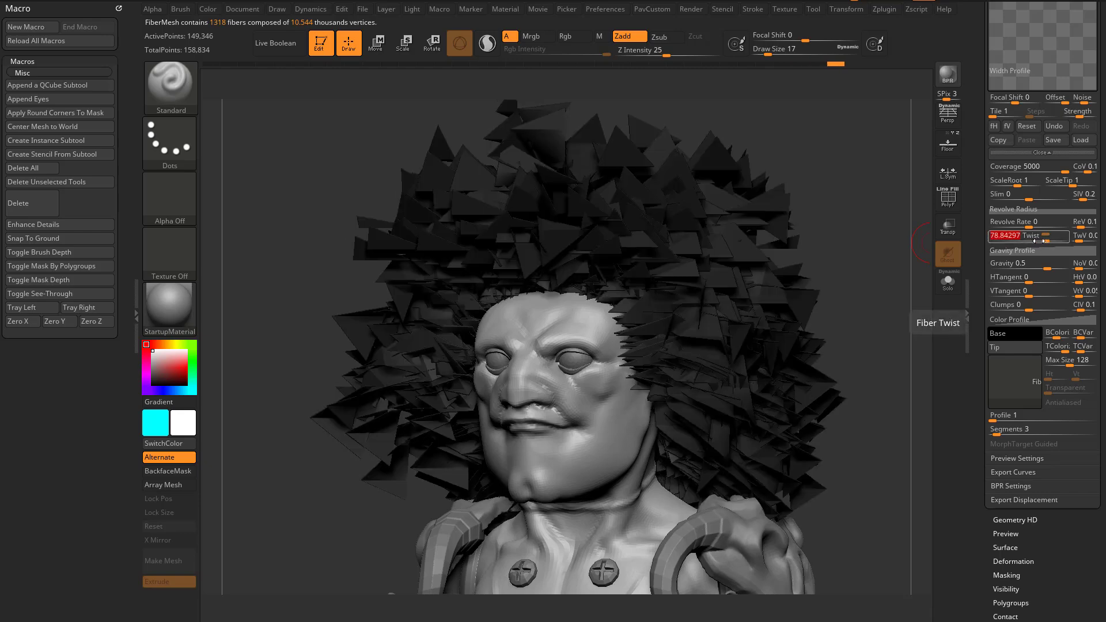
{"action": "left_click_drag", "start_coordinate": [918, 268], "coordinate": [894, 279]}
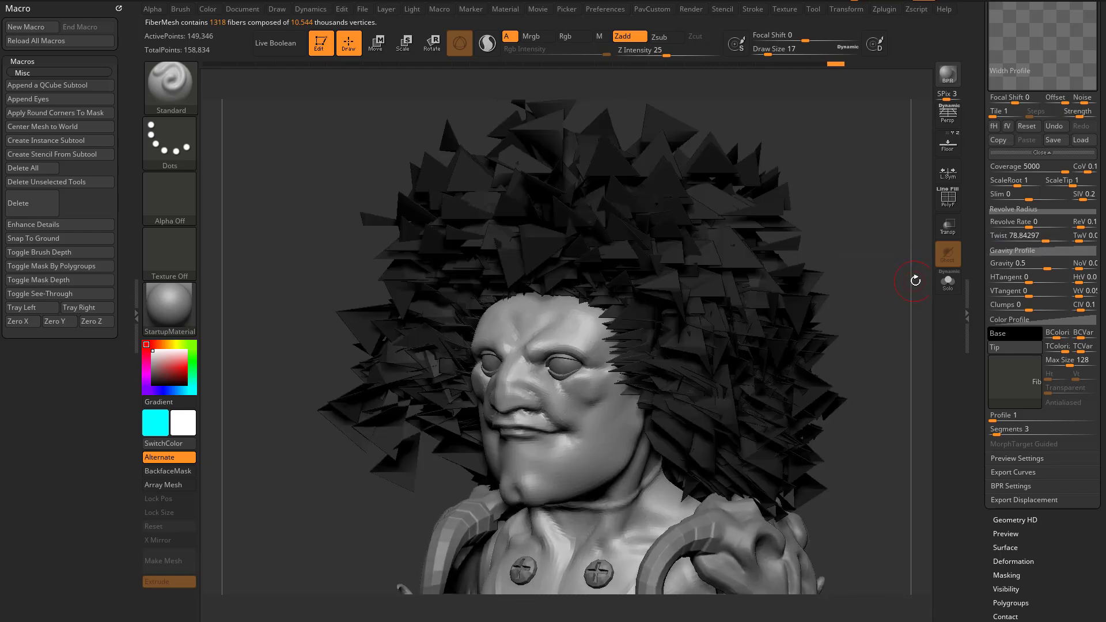
- Reduce the fiber Coverage to about 274.67 and set the number of Segments per fiber to 12
{"action": "left_click_drag", "start_coordinate": [1054, 167], "coordinate": [1027, 168]}
{"action": "mouse_move", "coordinate": [878, 282]}
{"action": "left_mouse_down"}
{"action": "mouse_move", "coordinate": [876, 254]}
{"action": "mouse_move", "coordinate": [881, 273]}
{"action": "left_mouse_up"}
{"action": "left_click_drag", "start_coordinate": [976, 357], "coordinate": [975, 313]}
{"action": "left_click", "coordinate": [1006, 365]}
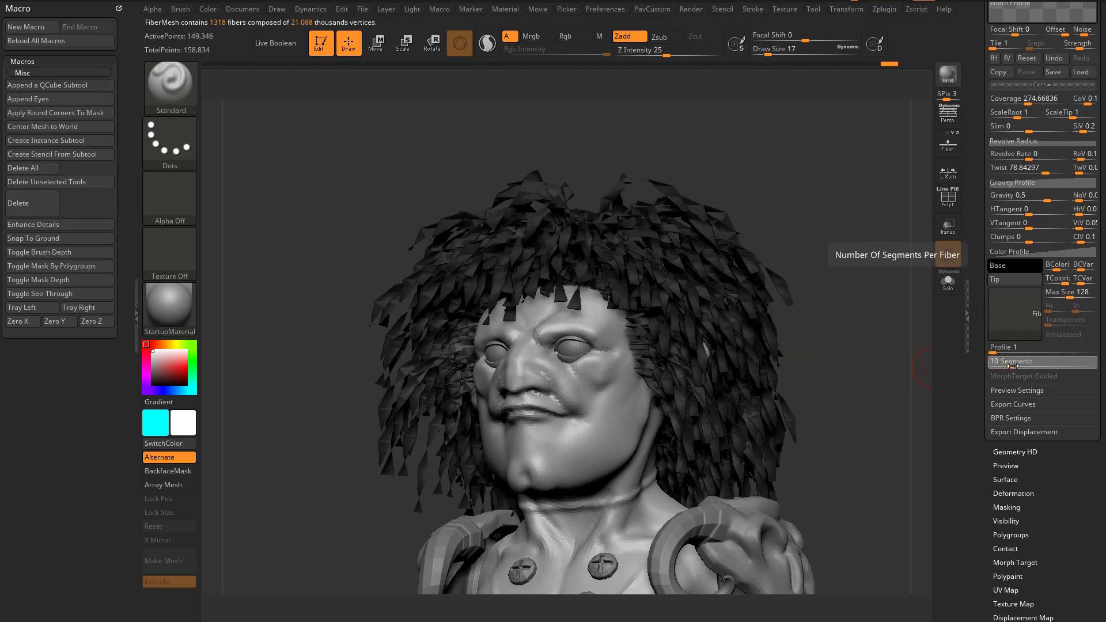
{"action": "left_click", "coordinate": [1014, 366]}
{"action": "left_click_drag", "start_coordinate": [833, 348], "coordinate": [866, 357]}
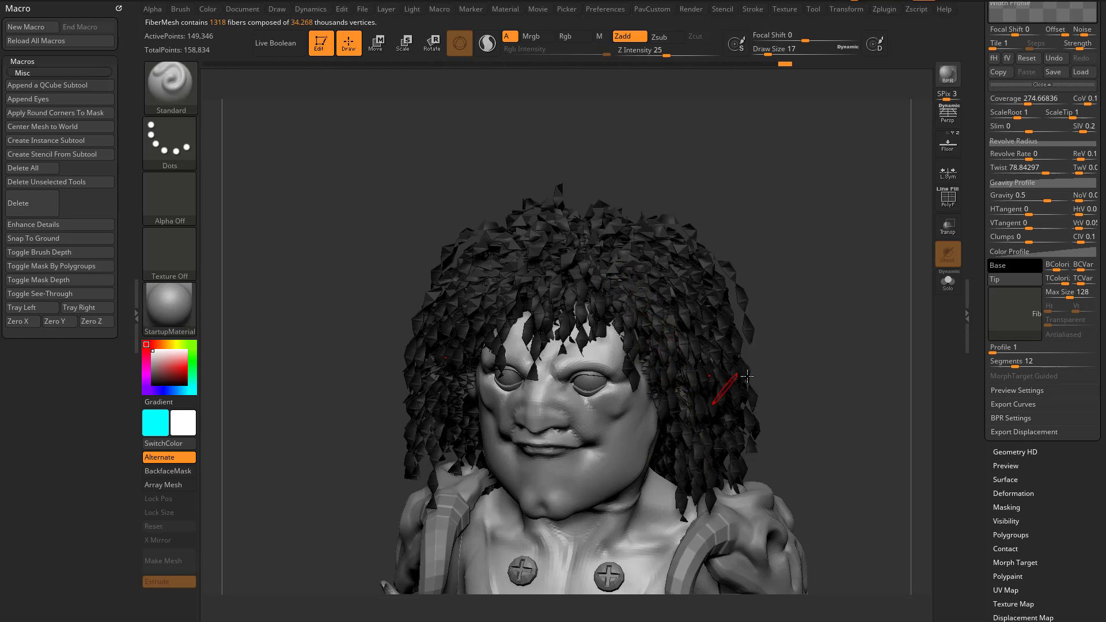
- Set the fiber Twist to 0 so the strands lie as flat ribbons
{"action": "left_click_drag", "start_coordinate": [978, 262], "coordinate": [975, 350]}
{"action": "left_click_drag", "start_coordinate": [900, 327], "coordinate": [858, 324]}
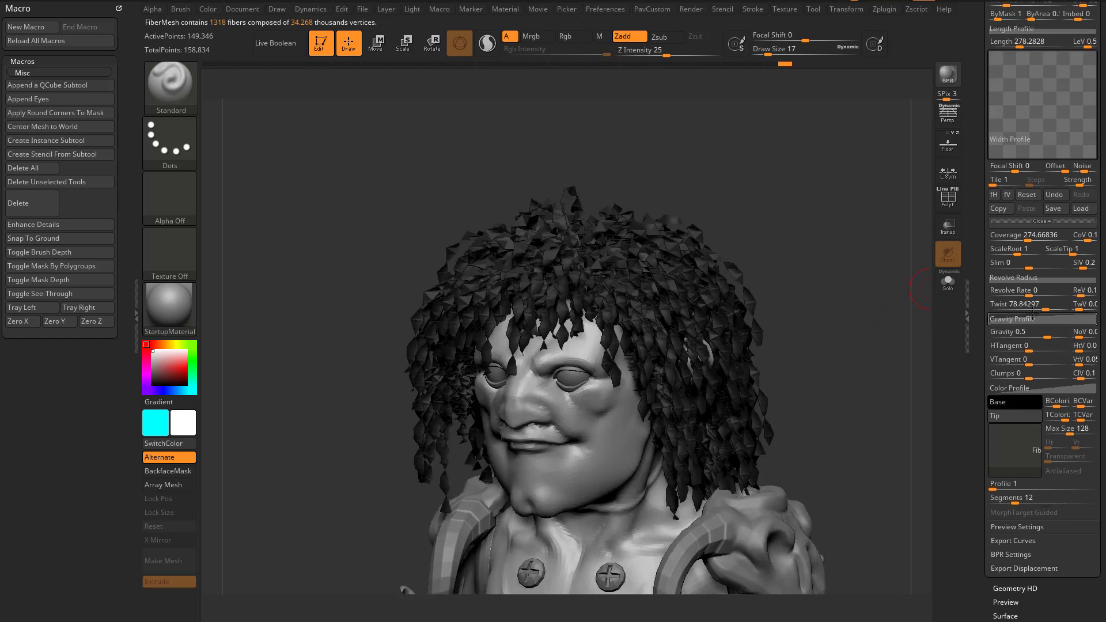
{"action": "left_click_drag", "start_coordinate": [1043, 307], "coordinate": [990, 307]}
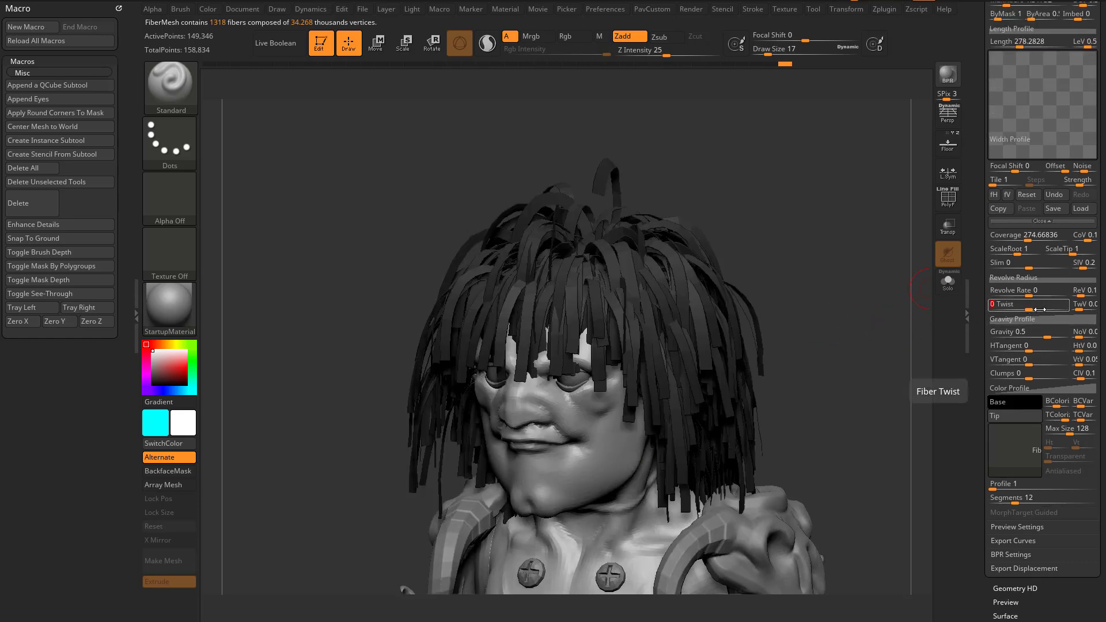
- Set the fiber Base color to bright red and the Tip color to yellow-orange
{"action": "mouse_move", "coordinate": [883, 328]}
{"action": "left_mouse_down"}
{"action": "mouse_move", "coordinate": [851, 313]}
{"action": "mouse_move", "coordinate": [895, 329]}
{"action": "left_mouse_up"}
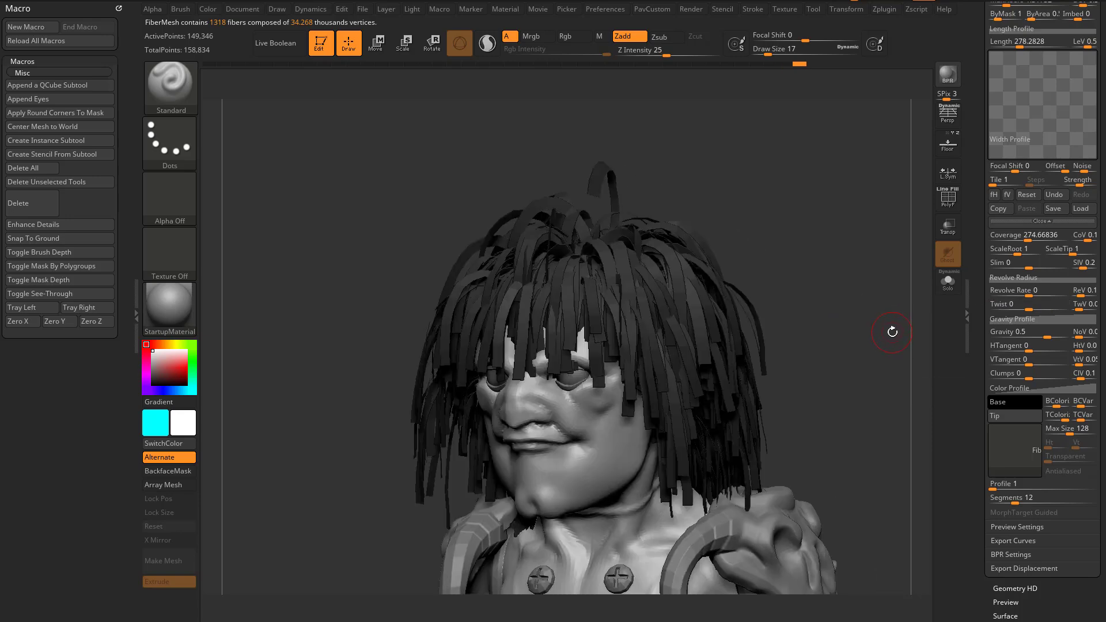
{"action": "scroll", "coordinate": [1017, 327], "scroll_direction": "down", "scroll_amount": 4}
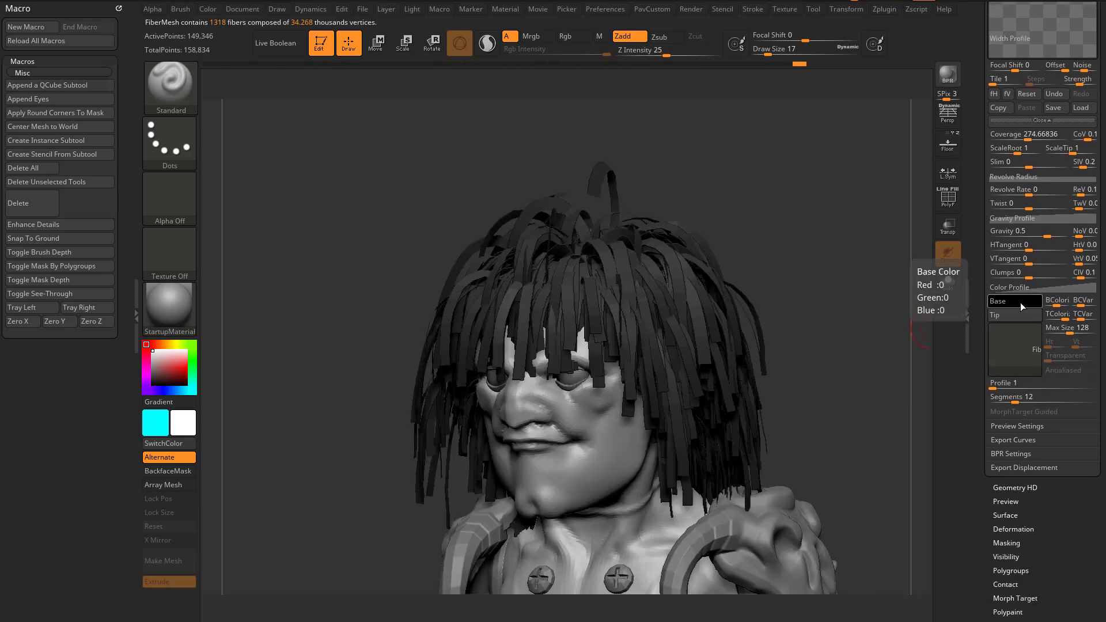
{"action": "left_click", "coordinate": [1023, 305]}
{"action": "left_click", "coordinate": [1078, 306]}
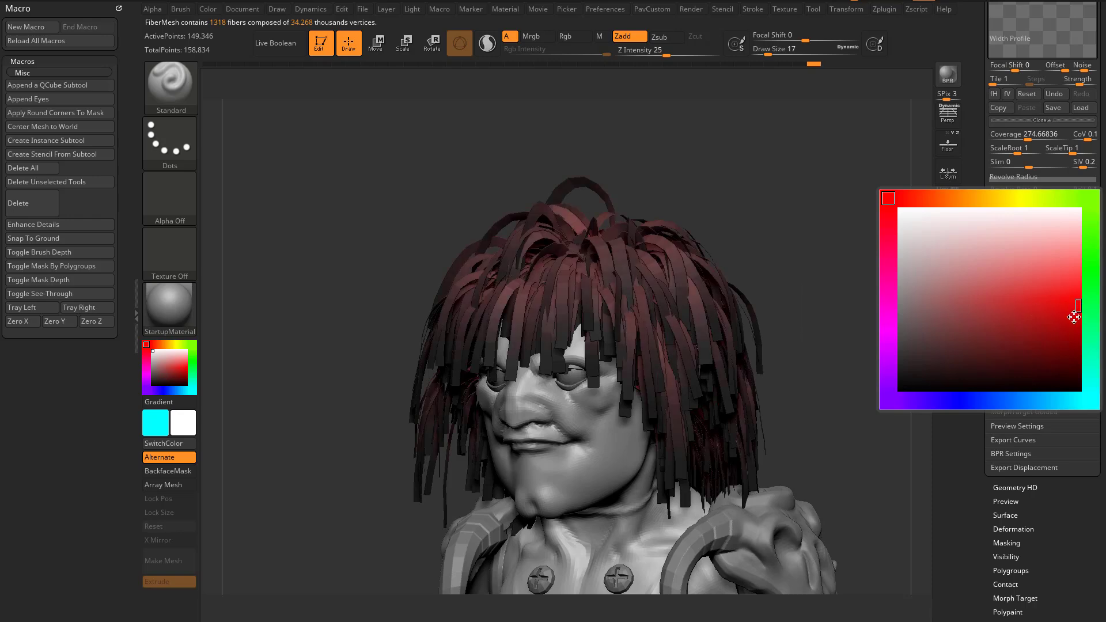
{"action": "left_click", "coordinate": [1023, 319]}
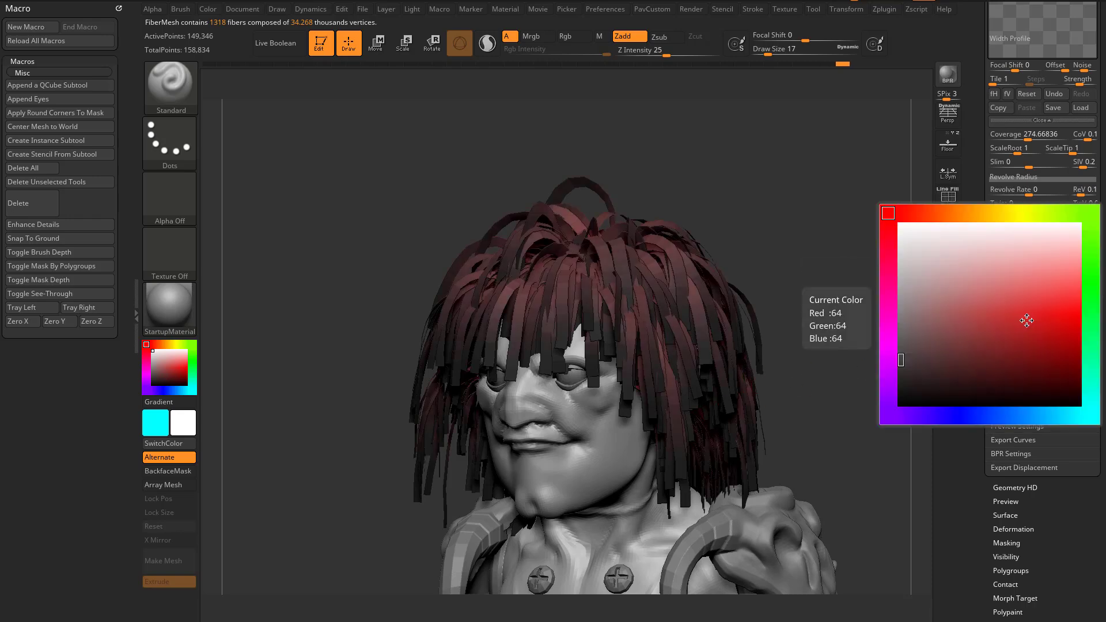
{"action": "left_click", "coordinate": [986, 213]}
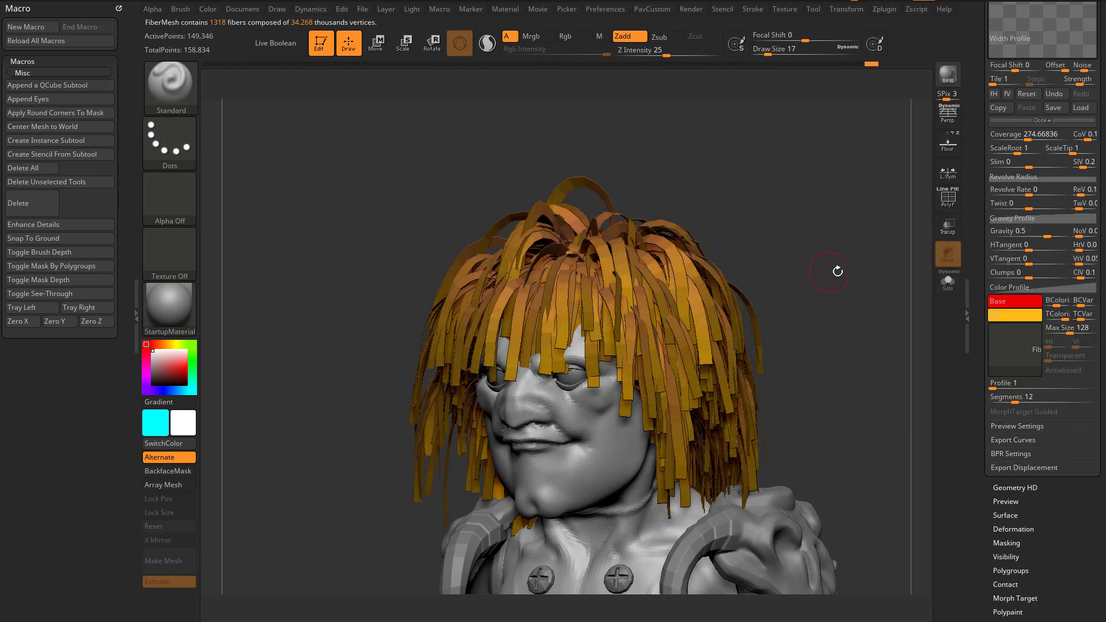
- Set both the Base Colorize and Tip Colorize of the fibers to 0
{"action": "left_click_drag", "start_coordinate": [1055, 304], "coordinate": [986, 343]}
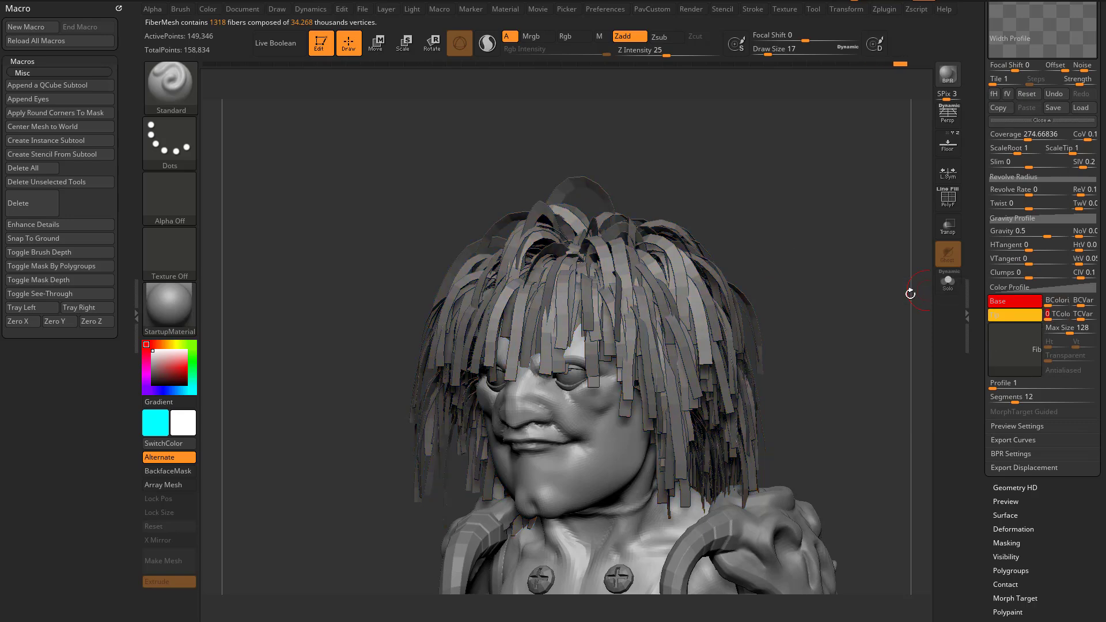
{"action": "mouse_move", "coordinate": [896, 308]}
{"action": "left_mouse_down"}
{"action": "mouse_move", "coordinate": [847, 333]}
{"action": "mouse_move", "coordinate": [887, 329]}
{"action": "mouse_move", "coordinate": [866, 345]}
{"action": "mouse_move", "coordinate": [880, 355]}
{"action": "left_mouse_up"}
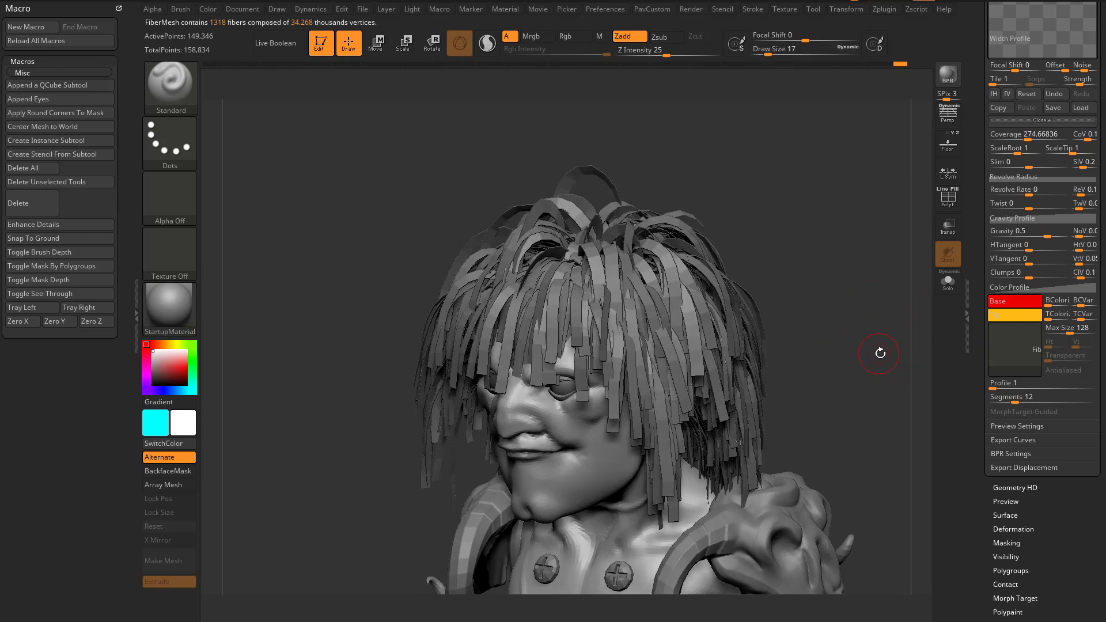
- Turn off the FiberMesh preview to expose the character's bare head
{"action": "scroll", "coordinate": [1025, 287], "scroll_direction": "up", "scroll_amount": 10}
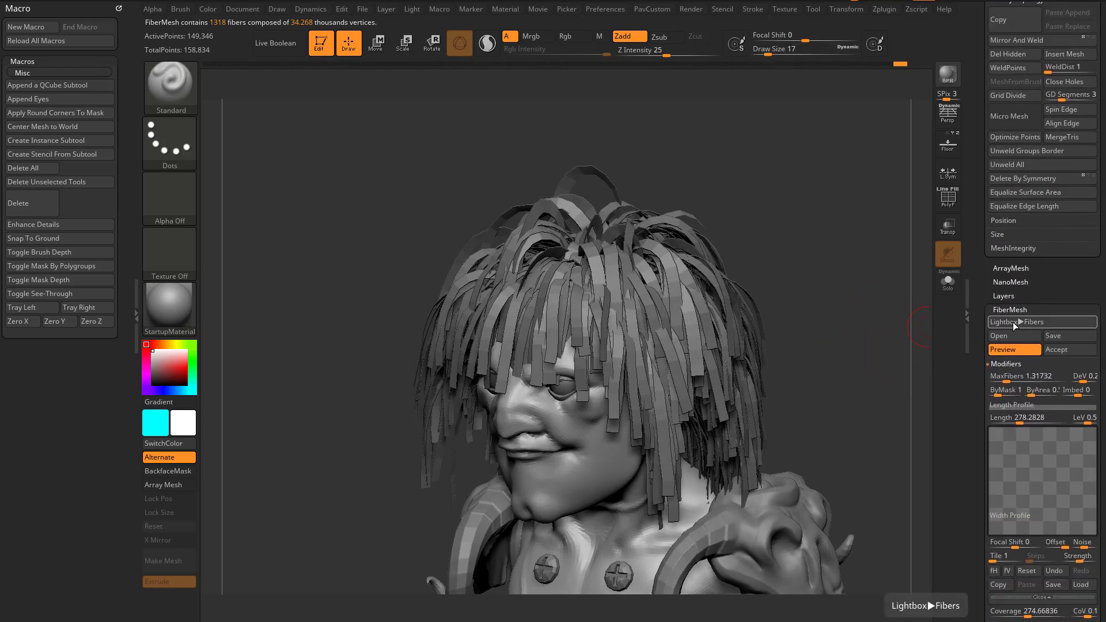
{"action": "left_click", "coordinate": [1008, 352]}
{"action": "left_click_drag", "start_coordinate": [862, 311], "coordinate": [858, 331]}
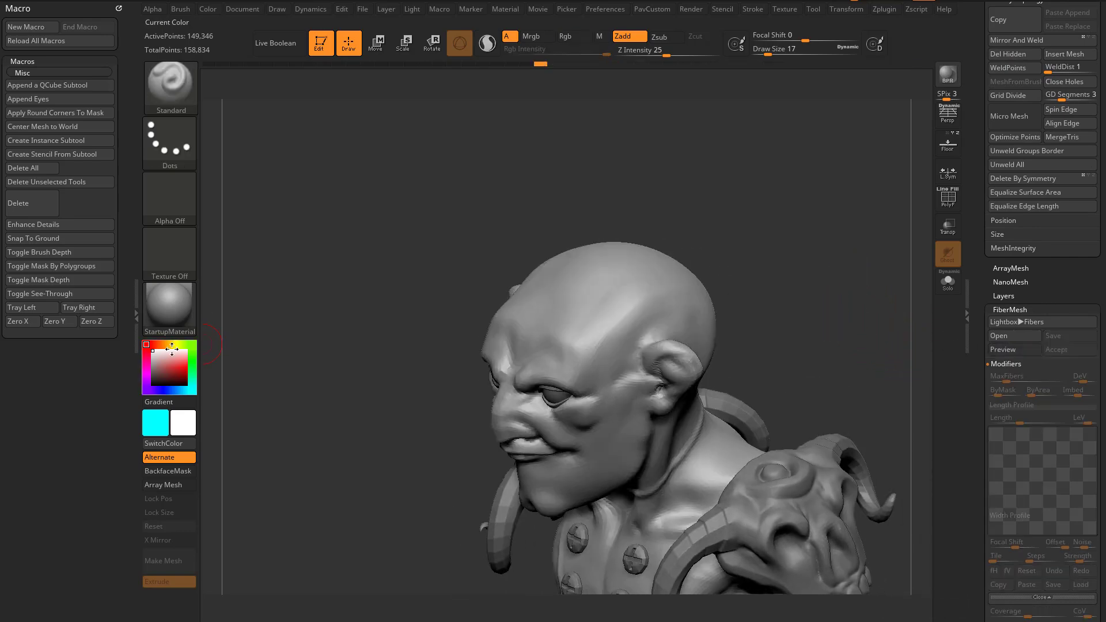
- Paint the scalp orange with the Standard brush using Rgb only, Zadd off and a draw size of 65
{"action": "left_click", "coordinate": [159, 344]}
{"action": "left_click", "coordinate": [572, 41]}
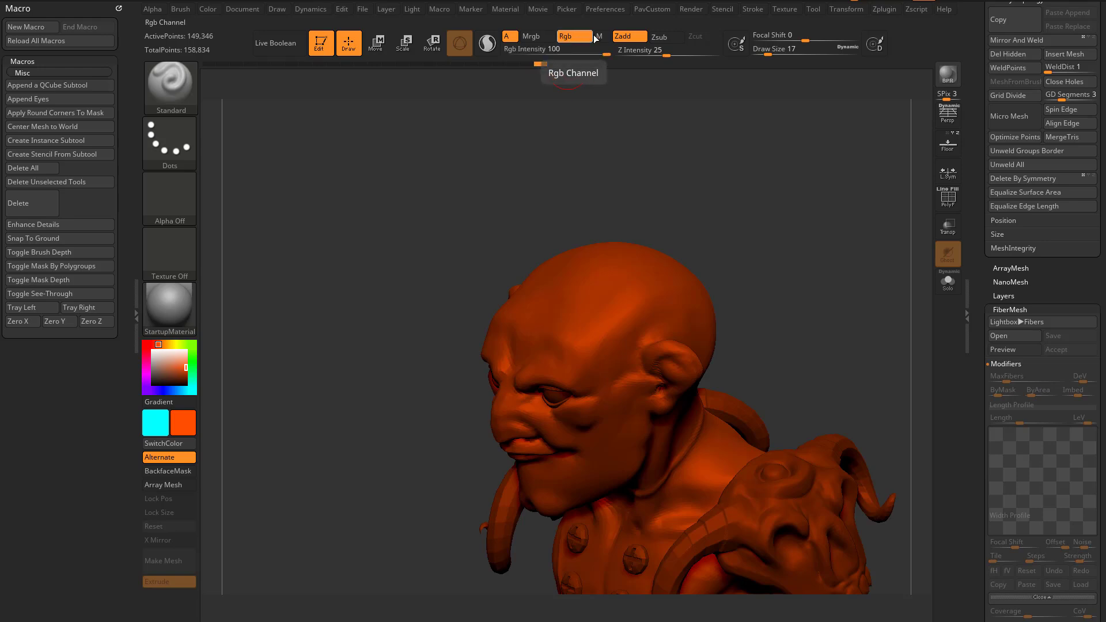
{"action": "left_click", "coordinate": [617, 40]}
{"action": "left_click_drag", "start_coordinate": [710, 240], "coordinate": [689, 225]}
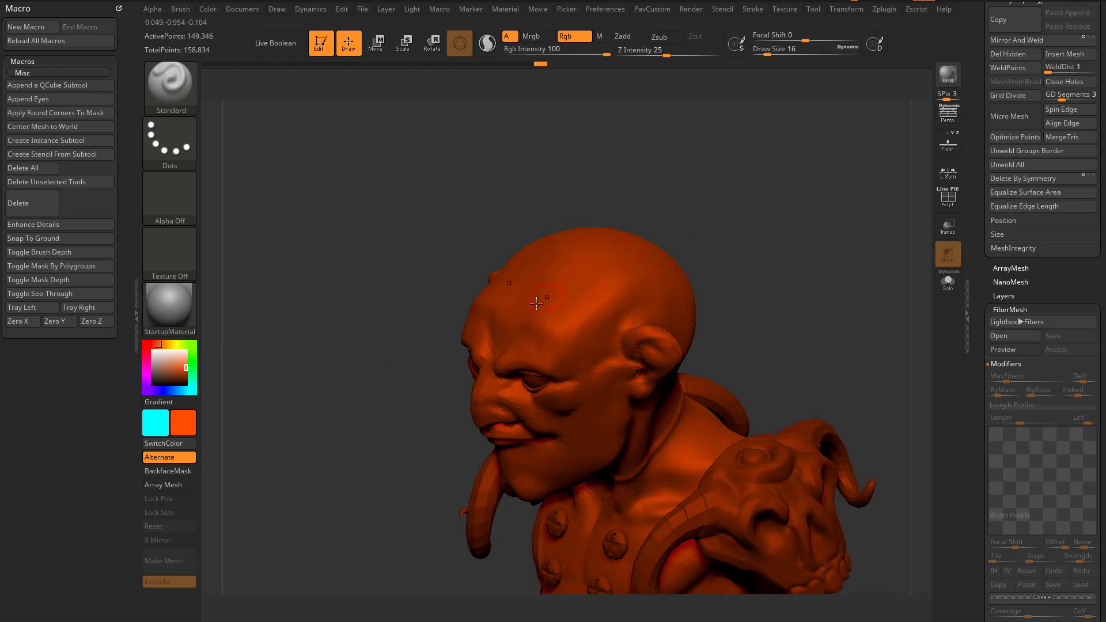
{"action": "mouse_move", "coordinate": [542, 292]}
{"action": "left_mouse_down"}
{"action": "mouse_move", "coordinate": [578, 260]}
{"action": "mouse_move", "coordinate": [608, 311]}
{"action": "left_mouse_up"}
{"action": "left_click_drag", "start_coordinate": [741, 240], "coordinate": [714, 237]}
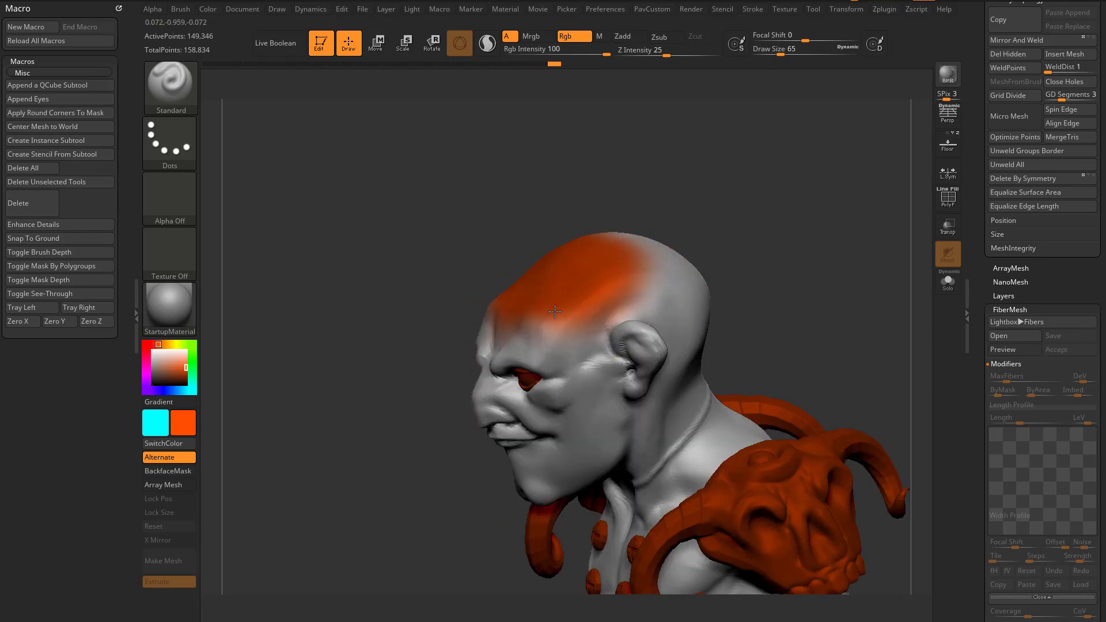
{"action": "left_click_drag", "start_coordinate": [548, 322], "coordinate": [664, 262]}
{"action": "left_click_drag", "start_coordinate": [774, 236], "coordinate": [737, 233]}
{"action": "mouse_move", "coordinate": [657, 311]}
{"action": "left_mouse_down"}
{"action": "mouse_move", "coordinate": [707, 231]}
{"action": "mouse_move", "coordinate": [705, 299]}
{"action": "left_mouse_up"}
{"action": "mouse_move", "coordinate": [777, 227]}
{"action": "left_mouse_down"}
{"action": "mouse_move", "coordinate": [834, 217]}
{"action": "mouse_move", "coordinate": [746, 231]}
{"action": "left_mouse_up"}
- Paint several blue spots across the orange scalp with a draw size of 23
{"action": "left_click", "coordinate": [164, 391]}
{"action": "key", "text": "s"}
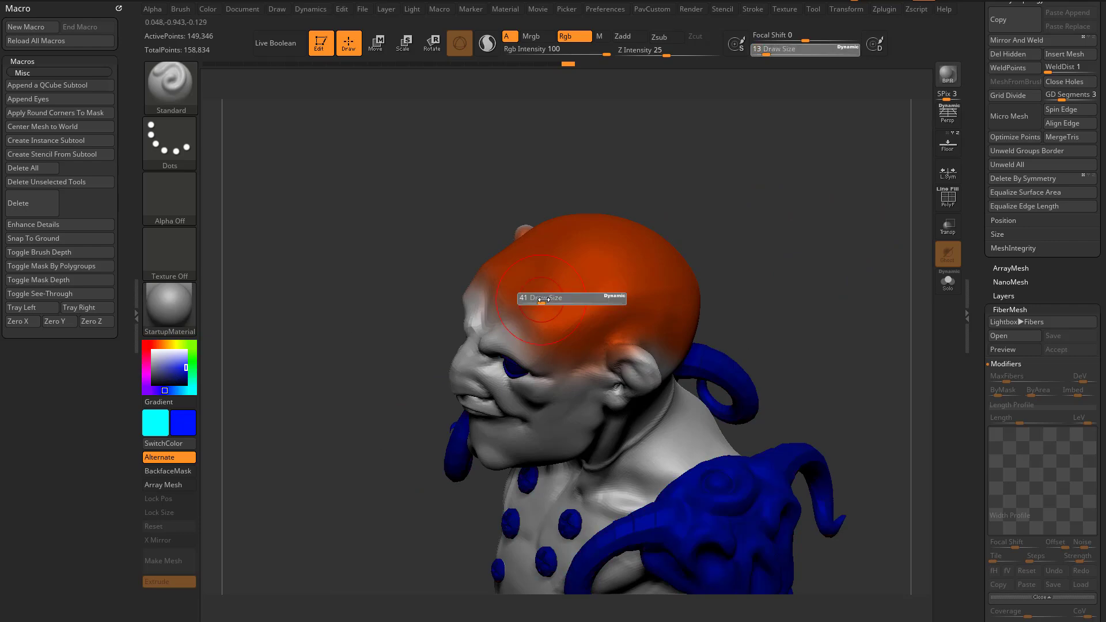
{"action": "left_click_drag", "start_coordinate": [532, 300], "coordinate": [536, 300]}
{"action": "left_click", "coordinate": [560, 311]}
{"action": "left_click_drag", "start_coordinate": [726, 210], "coordinate": [694, 233]}
{"action": "left_click", "coordinate": [587, 252]}
{"action": "left_click", "coordinate": [660, 284]}
{"action": "mouse_move", "coordinate": [775, 202]}
{"action": "left_mouse_down"}
{"action": "mouse_move", "coordinate": [743, 218]}
{"action": "mouse_move", "coordinate": [859, 157]}
{"action": "mouse_move", "coordinate": [802, 222]}
{"action": "mouse_move", "coordinate": [869, 291]}
{"action": "left_mouse_up"}
{"action": "left_click", "coordinate": [726, 231]}
- Mask the painted scalp area from the side with the MaskLasso brush
{"action": "key", "text": "ctrl"}
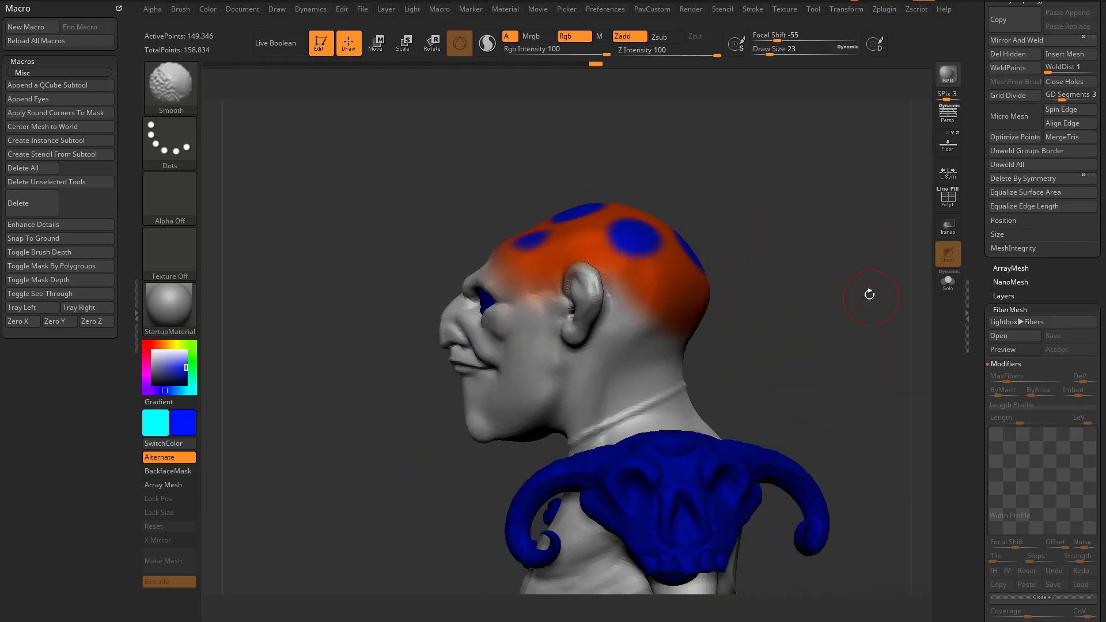
{"action": "key", "text": "ctrl+b"}
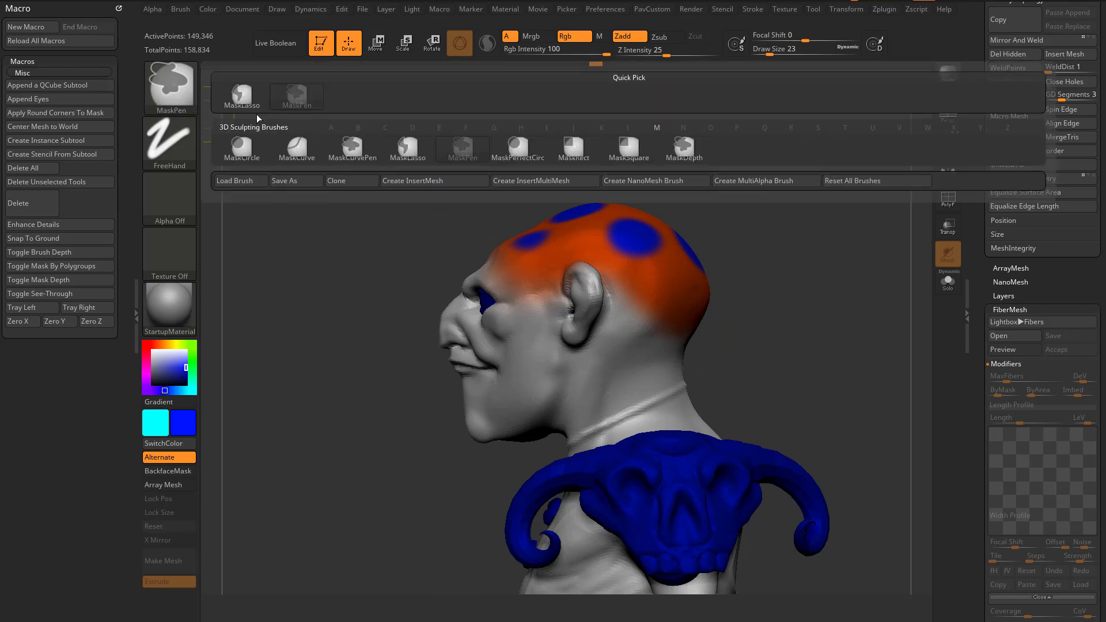
{"action": "left_click", "coordinate": [391, 150]}
{"action": "mouse_move", "coordinate": [585, 177]}
{"action": "left_mouse_down", "text": "ctrl"}
{"action": "mouse_move", "coordinate": [487, 225]}
{"action": "mouse_move", "coordinate": [533, 288]}
{"action": "mouse_move", "coordinate": [798, 167]}
{"action": "mouse_move", "coordinate": [869, 296]}
{"action": "mouse_move", "coordinate": [857, 306]}
{"action": "left_mouse_up", "text": "ctrl"}
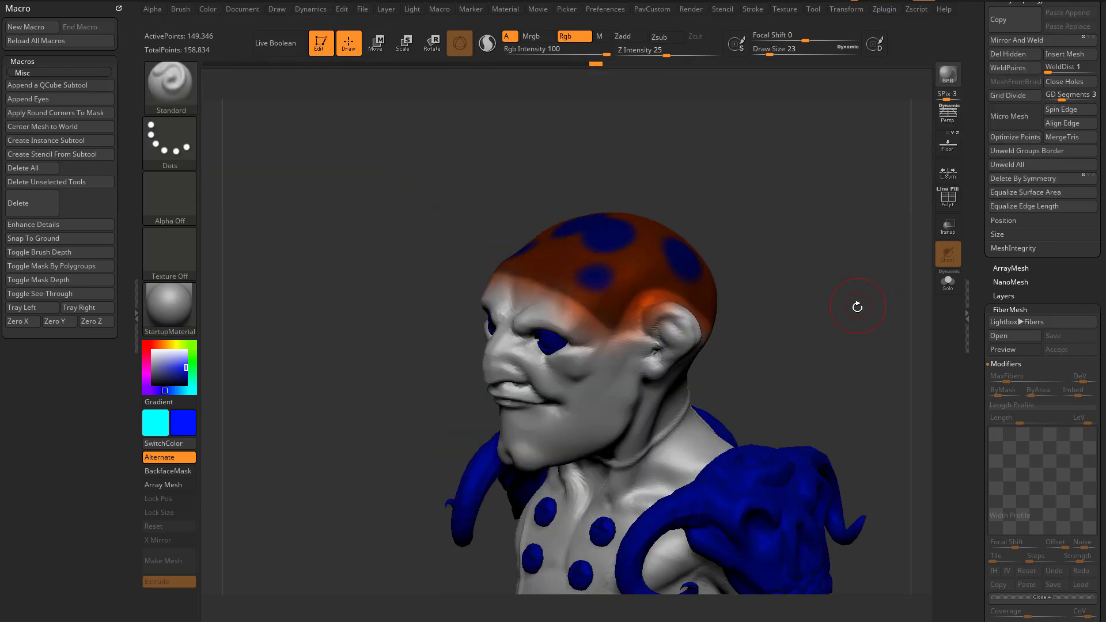
- Turn the FiberMesh preview back on and set the fibers' Base Colorize to 1
{"action": "left_click", "coordinate": [1002, 352]}
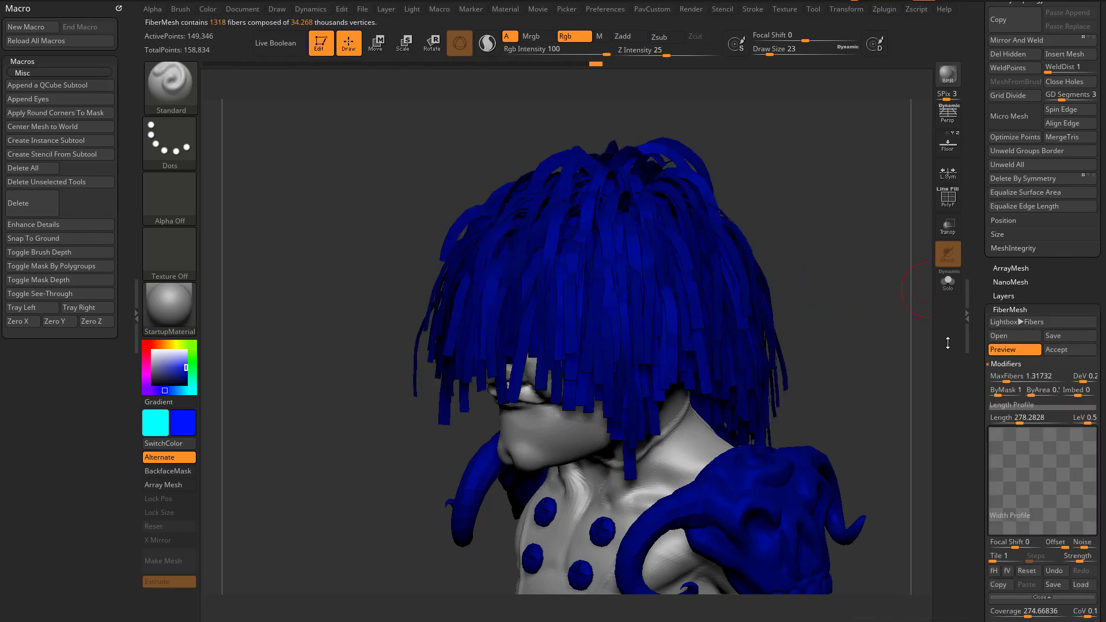
{"action": "left_click_drag", "start_coordinate": [897, 336], "coordinate": [909, 330]}
{"action": "left_click_drag", "start_coordinate": [980, 292], "coordinate": [977, 173]}
{"action": "left_click_drag", "start_coordinate": [1080, 343], "coordinate": [1094, 343]}
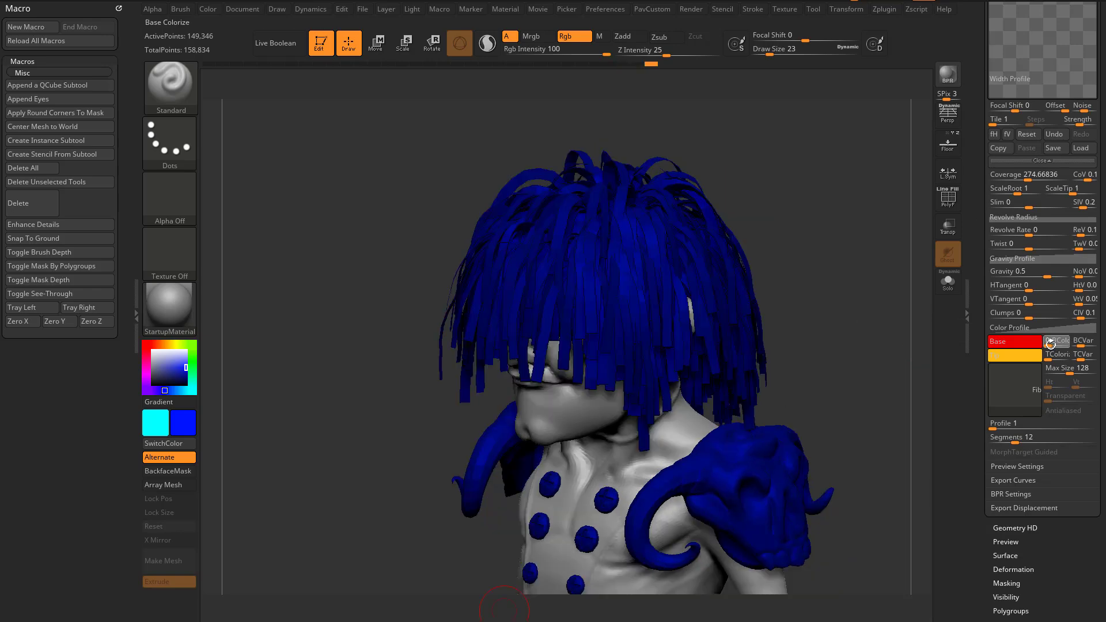
{"action": "left_click", "coordinate": [1066, 343]}
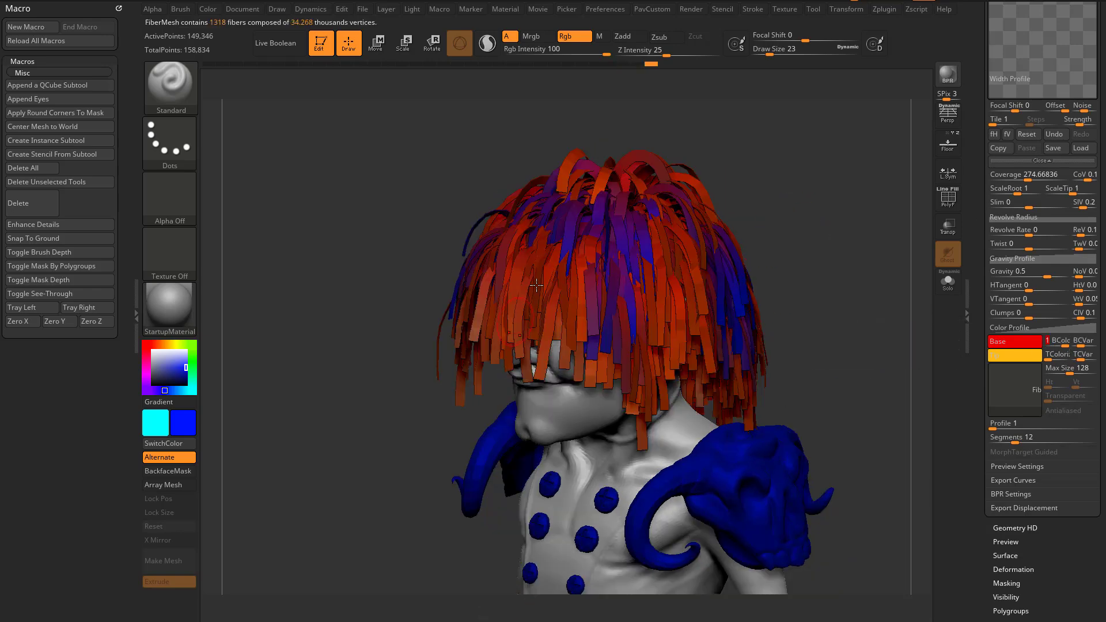
{"action": "left_click_drag", "start_coordinate": [806, 256], "coordinate": [791, 356]}
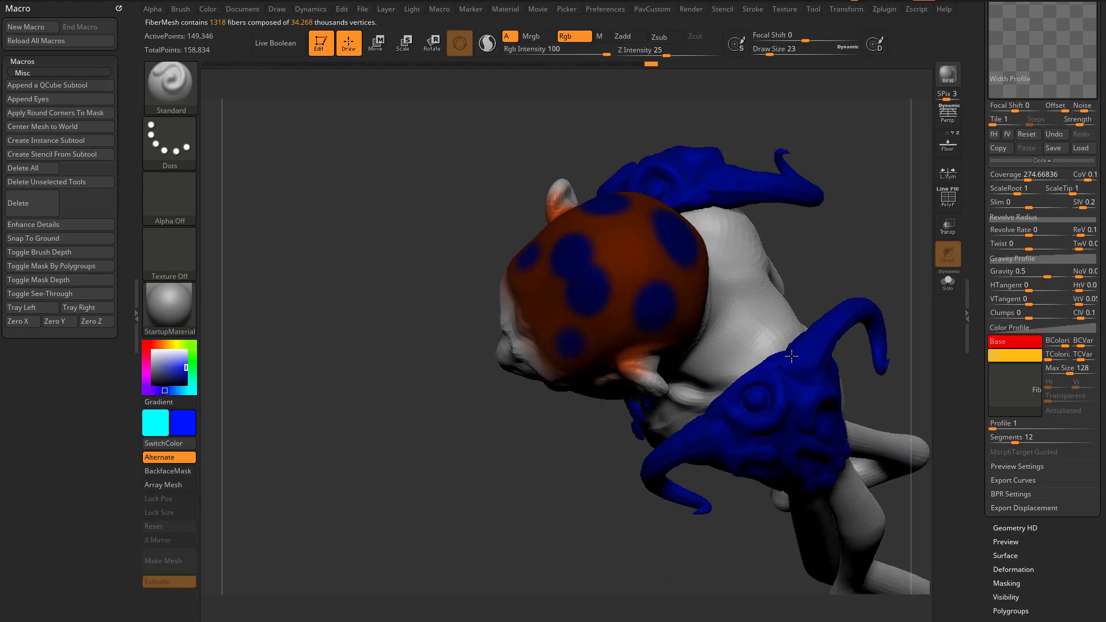
{"action": "left_click_drag", "start_coordinate": [892, 290], "coordinate": [613, 340]}
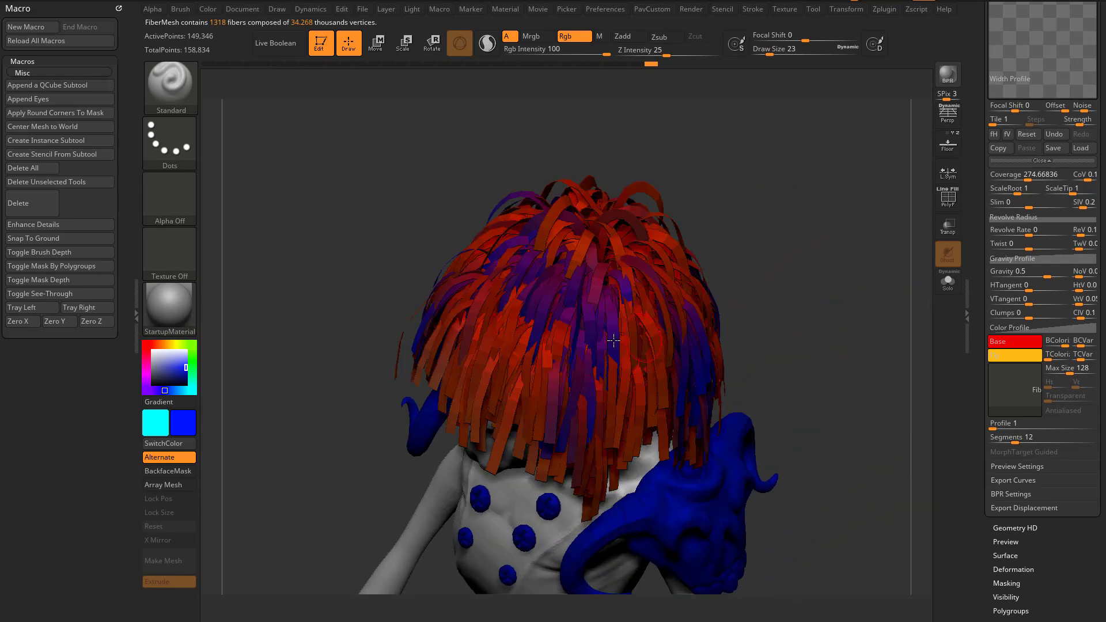
- Shorten the fiber Length to about 32.25
{"action": "scroll", "coordinate": [1045, 196], "scroll_direction": "up", "scroll_amount": 10}
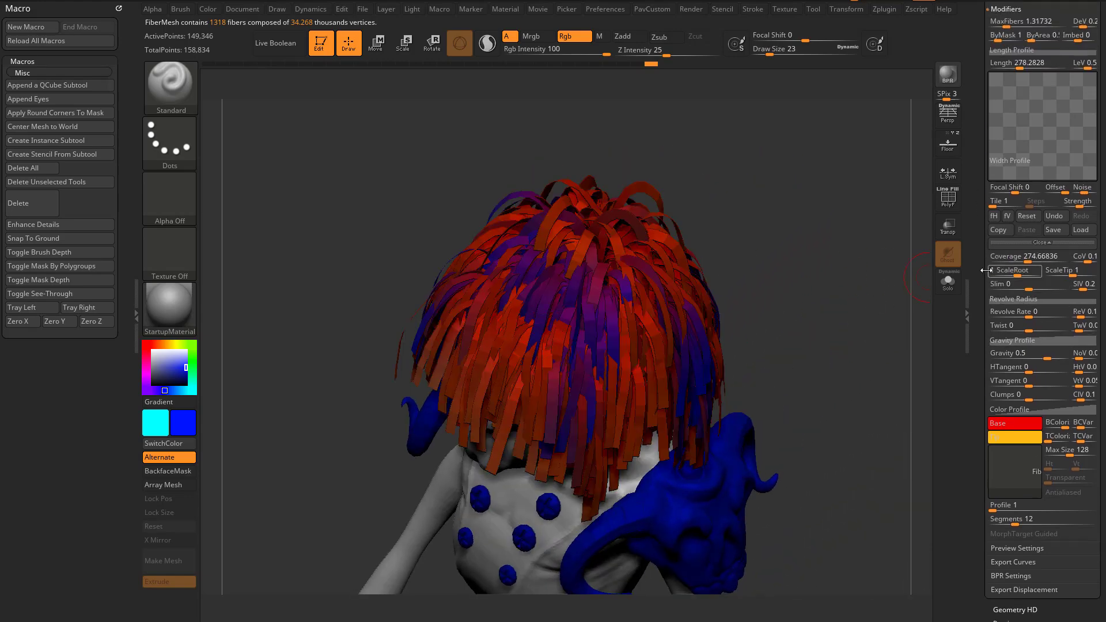
{"action": "left_click", "coordinate": [1021, 271]}
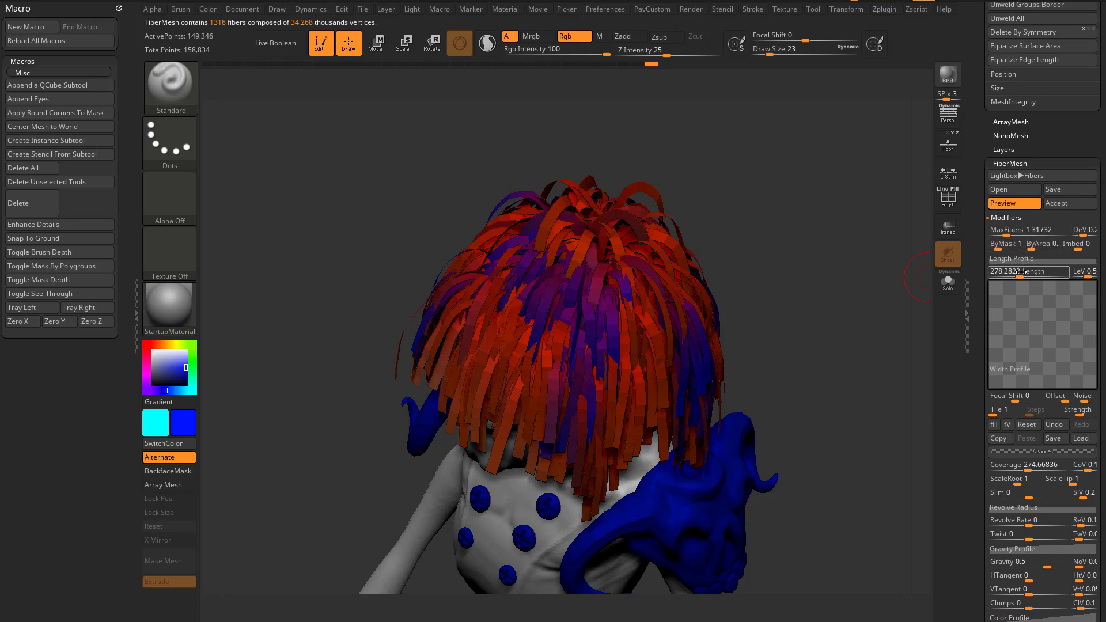
{"action": "left_click_drag", "start_coordinate": [1007, 272], "coordinate": [1002, 272]}
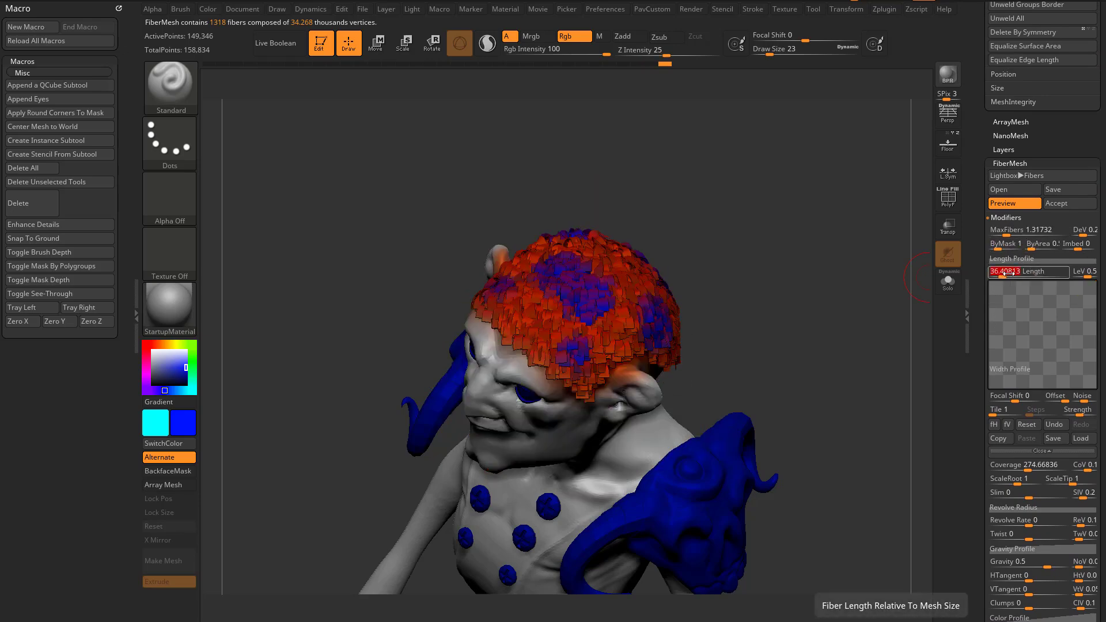
{"action": "left_click", "coordinate": [1011, 233]}
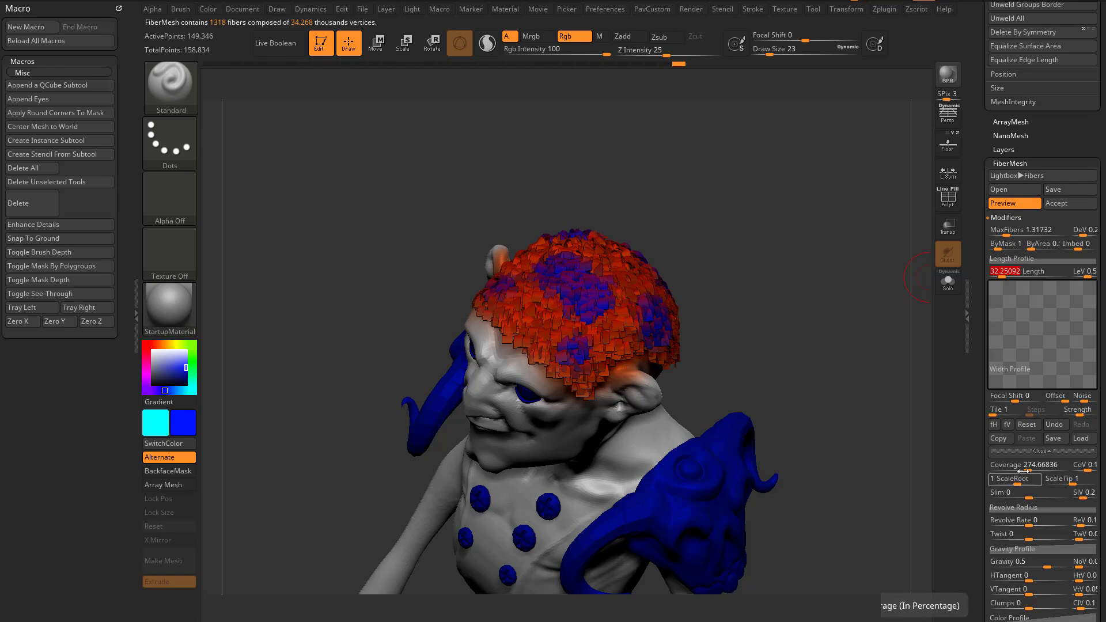
- Reduce the fiber Coverage to about 14.03 and raise MaxFibers to about 39.02
{"action": "left_click_drag", "start_coordinate": [1022, 469], "coordinate": [1012, 468]}
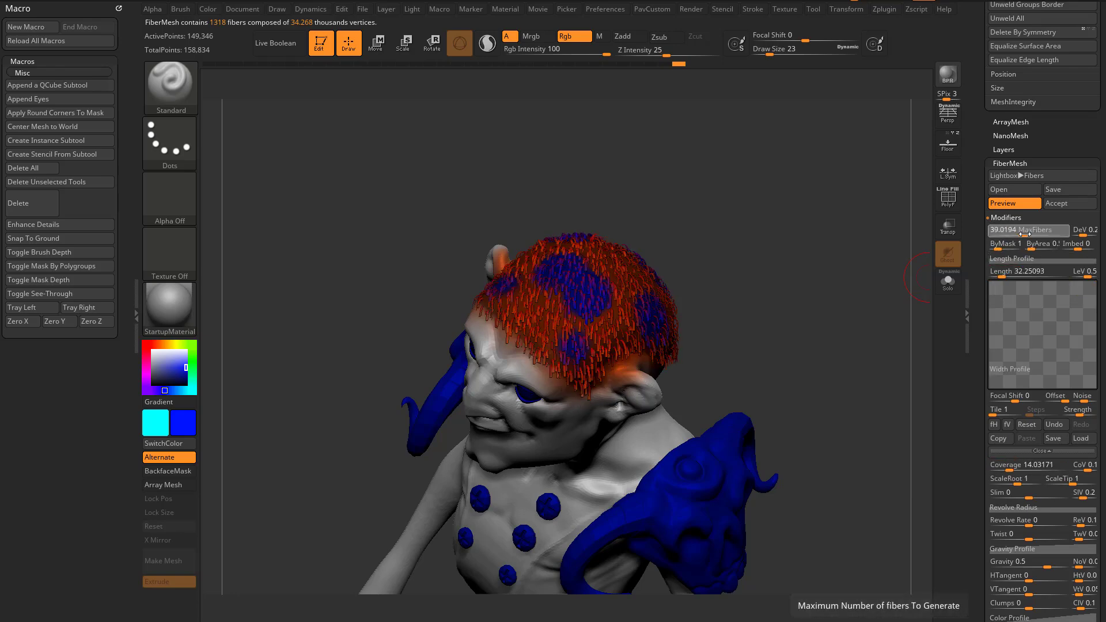
{"action": "left_click_drag", "start_coordinate": [1011, 233], "coordinate": [1026, 233]}
{"action": "mouse_move", "coordinate": [820, 268]}
{"action": "left_mouse_down"}
{"action": "mouse_move", "coordinate": [876, 321]}
{"action": "mouse_move", "coordinate": [873, 289]}
{"action": "mouse_move", "coordinate": [917, 288]}
{"action": "mouse_move", "coordinate": [853, 244]}
{"action": "mouse_move", "coordinate": [858, 288]}
{"action": "mouse_move", "coordinate": [913, 234]}
{"action": "mouse_move", "coordinate": [862, 246]}
{"action": "mouse_move", "coordinate": [899, 241]}
{"action": "mouse_move", "coordinate": [868, 392]}
{"action": "mouse_move", "coordinate": [889, 383]}
{"action": "left_mouse_up"}
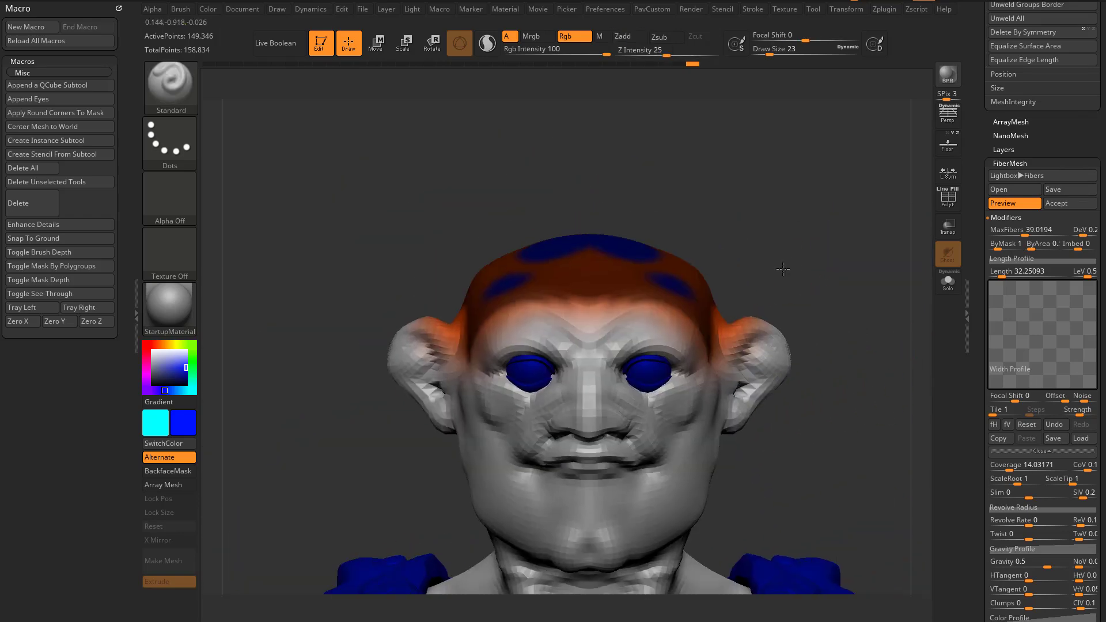
- Set the fiber Gravity to 1
{"action": "scroll", "coordinate": [1037, 264], "scroll_direction": "down", "scroll_amount": 5}
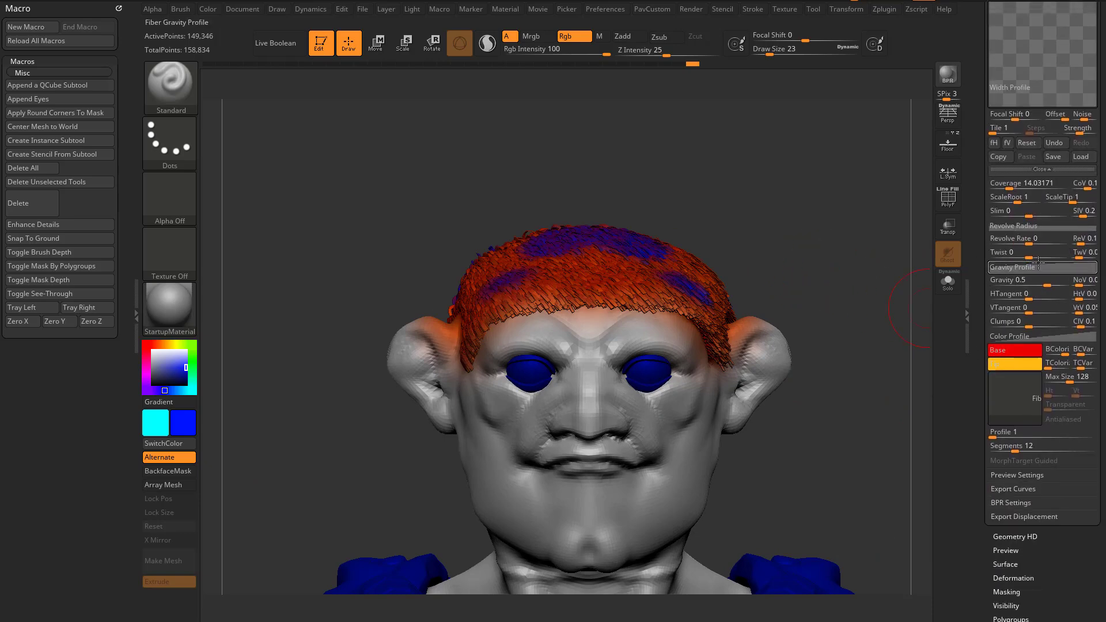
{"action": "left_click_drag", "start_coordinate": [836, 259], "coordinate": [852, 292]}
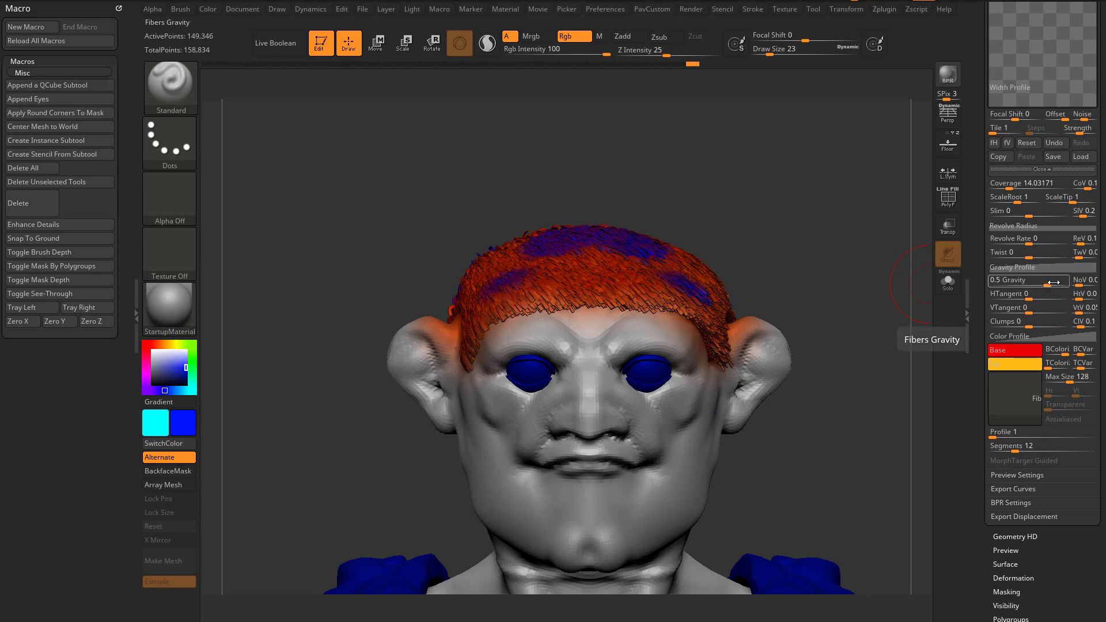
{"action": "left_click_drag", "start_coordinate": [1048, 282], "coordinate": [1064, 284]}
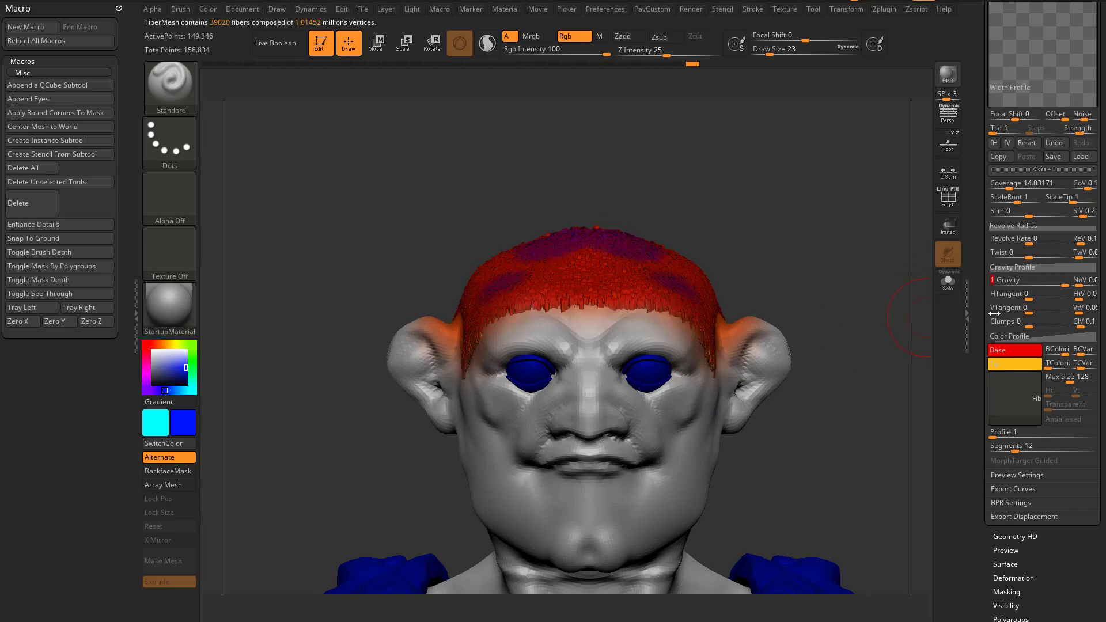
- Set the fiber Gravity to -1 and inspect the strands from a sideways view of the head
{"action": "left_click_drag", "start_coordinate": [1026, 281], "coordinate": [1026, 280]}
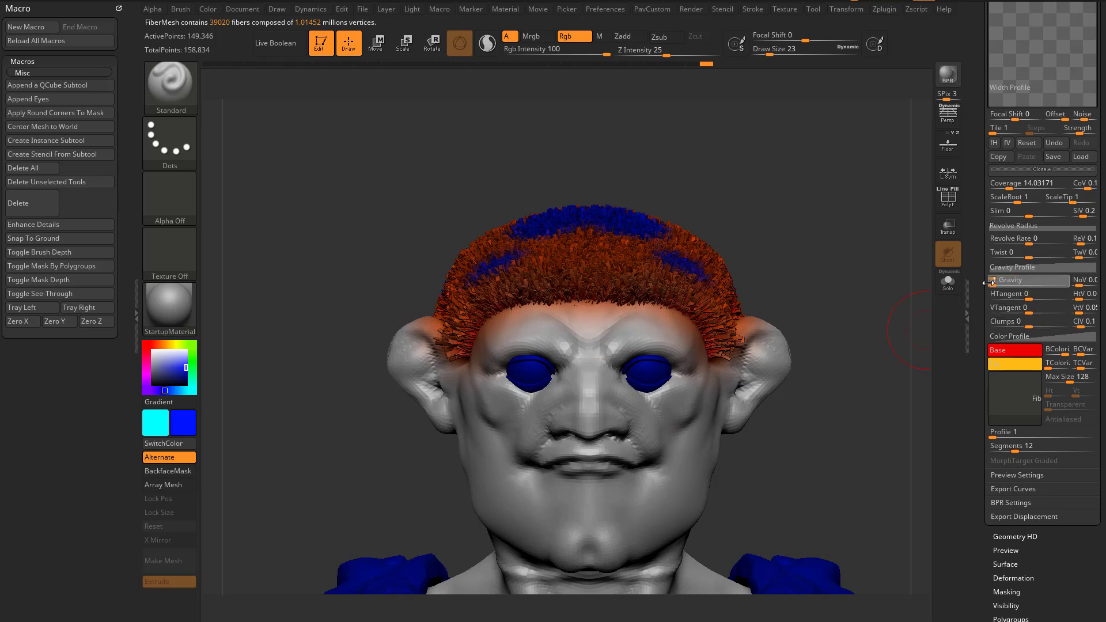
{"action": "left_click_drag", "start_coordinate": [984, 283], "coordinate": [981, 283]}
{"action": "mouse_move", "coordinate": [873, 323]}
{"action": "left_mouse_down"}
{"action": "mouse_move", "coordinate": [874, 300]}
{"action": "mouse_move", "coordinate": [858, 345]}
{"action": "mouse_move", "coordinate": [904, 313]}
{"action": "mouse_move", "coordinate": [877, 310]}
{"action": "mouse_move", "coordinate": [916, 348]}
{"action": "left_mouse_up"}
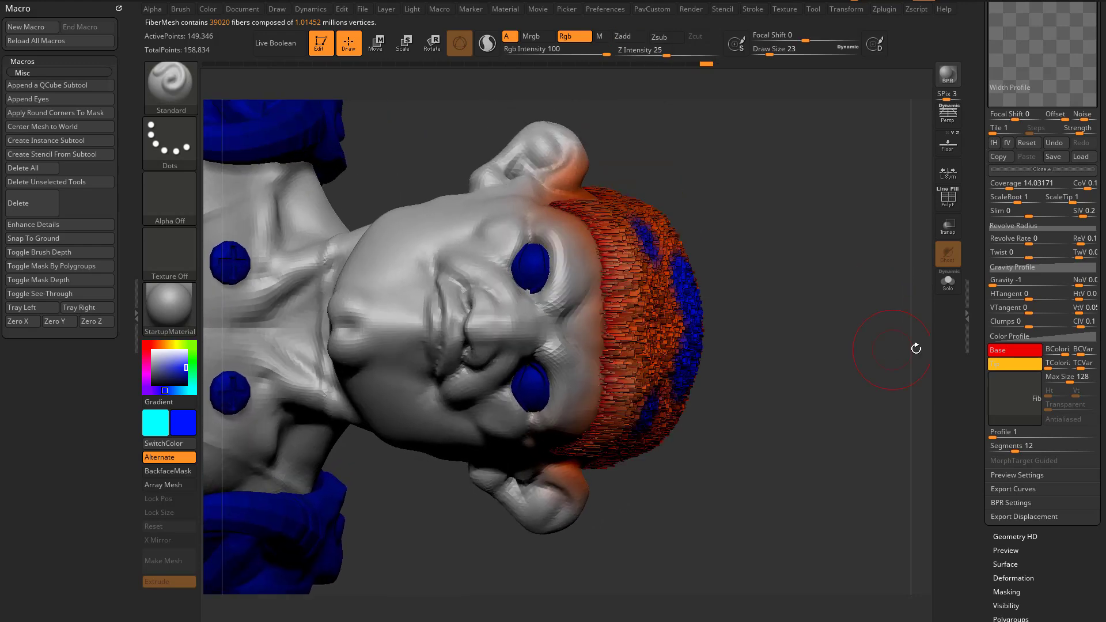
- Try a fiber Gravity of about 0.49 on the sideways head, and set it to 0 from the front view
{"action": "left_click", "coordinate": [1029, 282]}
{"action": "left_click", "coordinate": [1041, 282]}
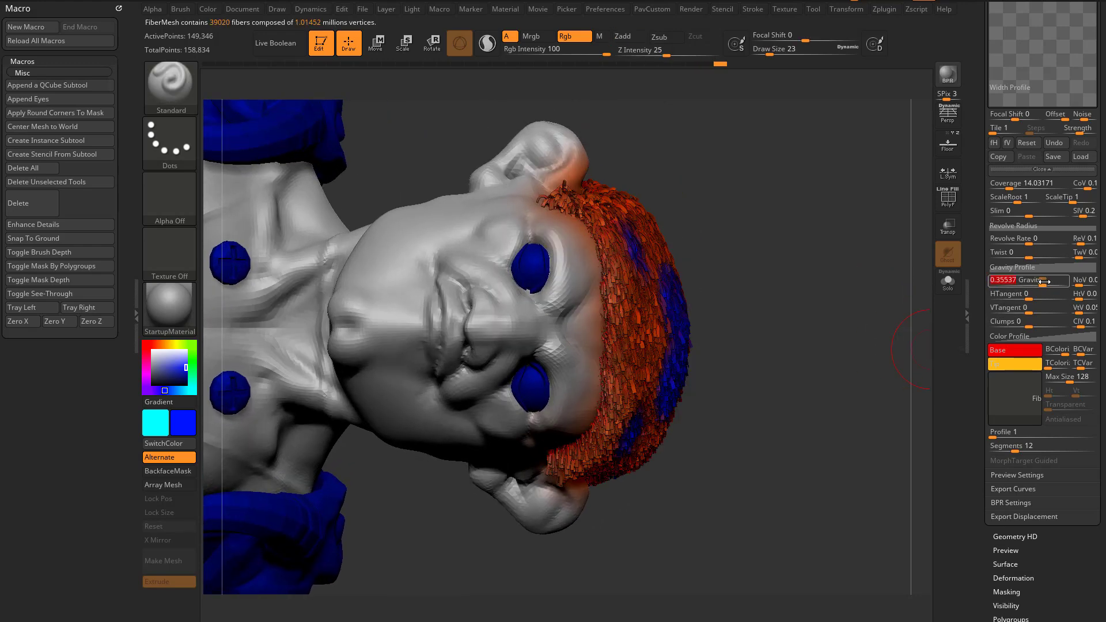
{"action": "left_click", "coordinate": [1046, 285]}
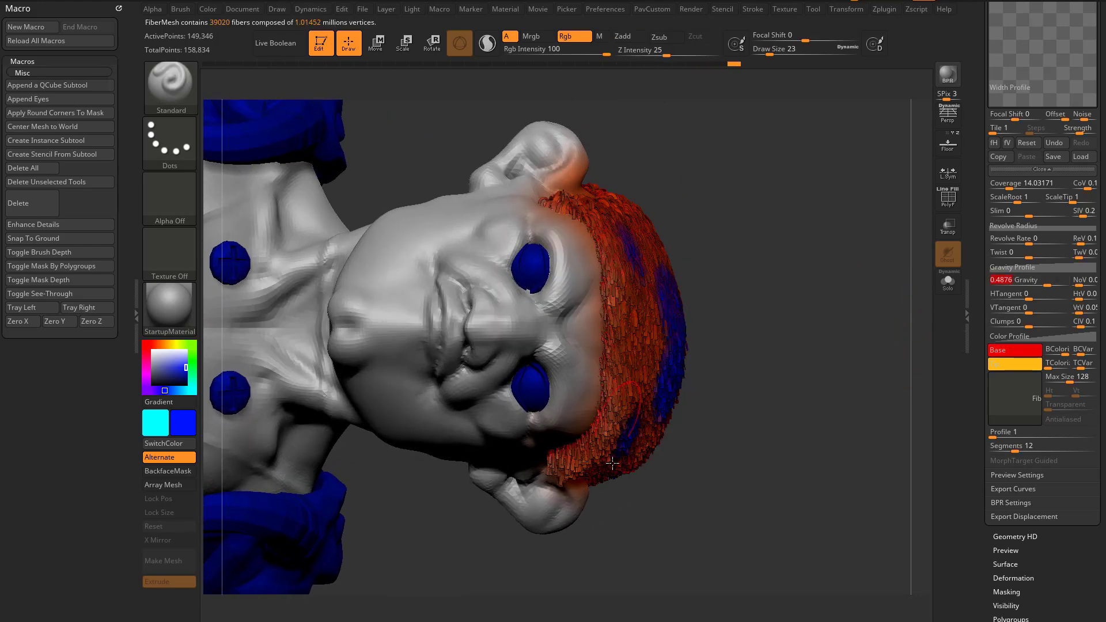
{"action": "left_click_drag", "start_coordinate": [821, 334], "coordinate": [866, 315]}
{"action": "left_click_drag", "start_coordinate": [1047, 282], "coordinate": [1036, 283]}
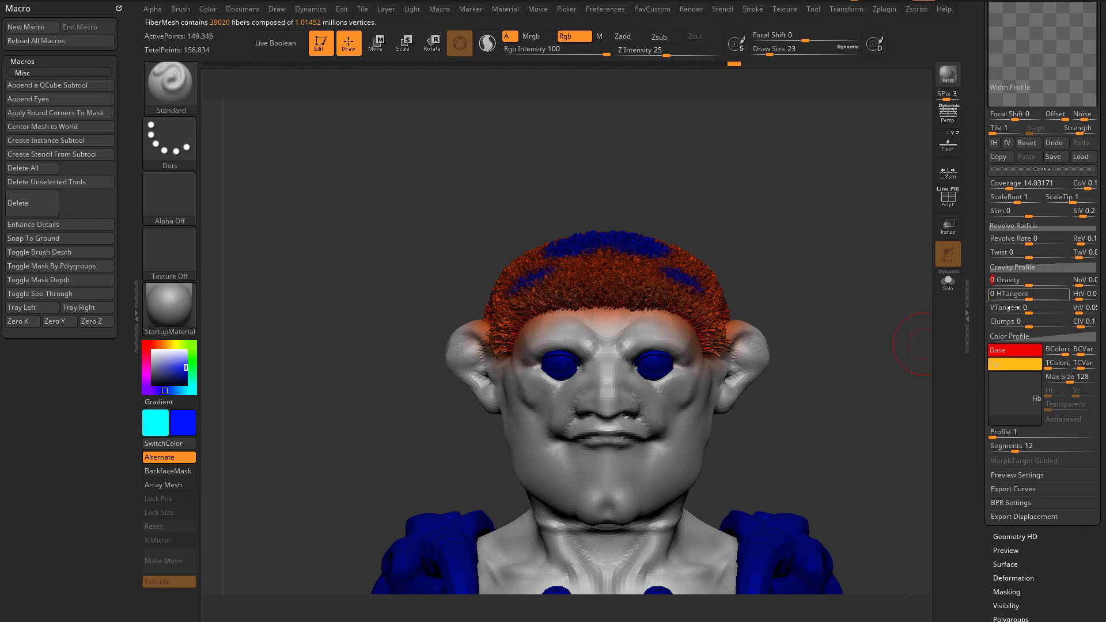
- Adjust the fibers' base colorize strength and pick white as the main color
{"action": "left_click", "coordinate": [1061, 349]}
{"action": "left_click_drag", "start_coordinate": [835, 340], "coordinate": [906, 351]}
{"action": "left_click_drag", "start_coordinate": [156, 364], "coordinate": [152, 351]}
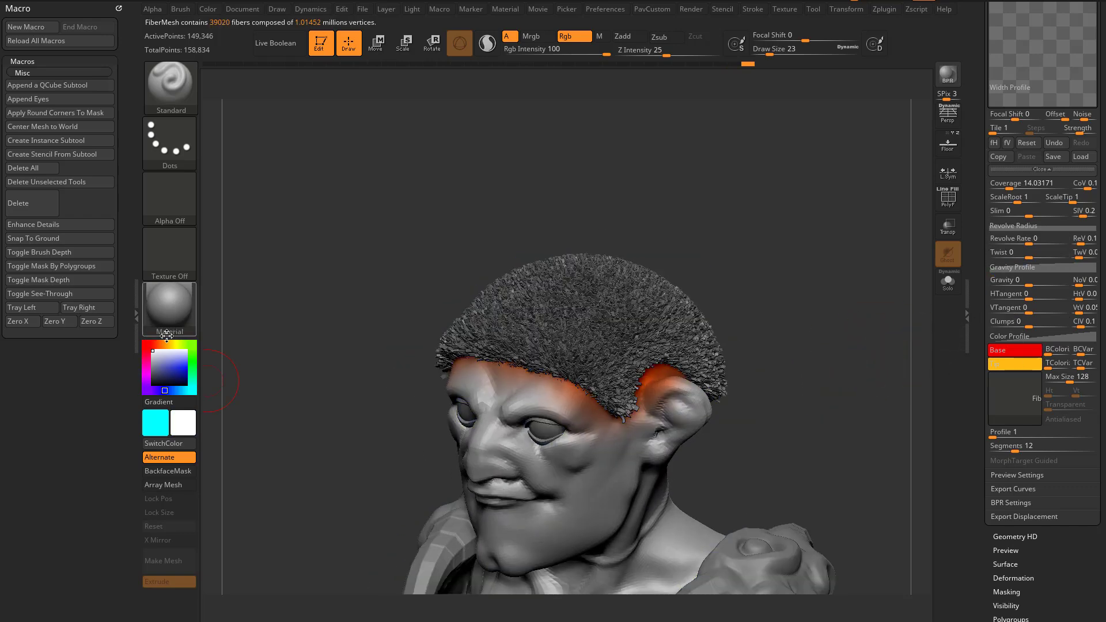
- Set the fiber Length to about 105.95 and inspect the hair from an angled view of the head
{"action": "scroll", "coordinate": [1001, 297], "scroll_direction": "up", "scroll_amount": 5}
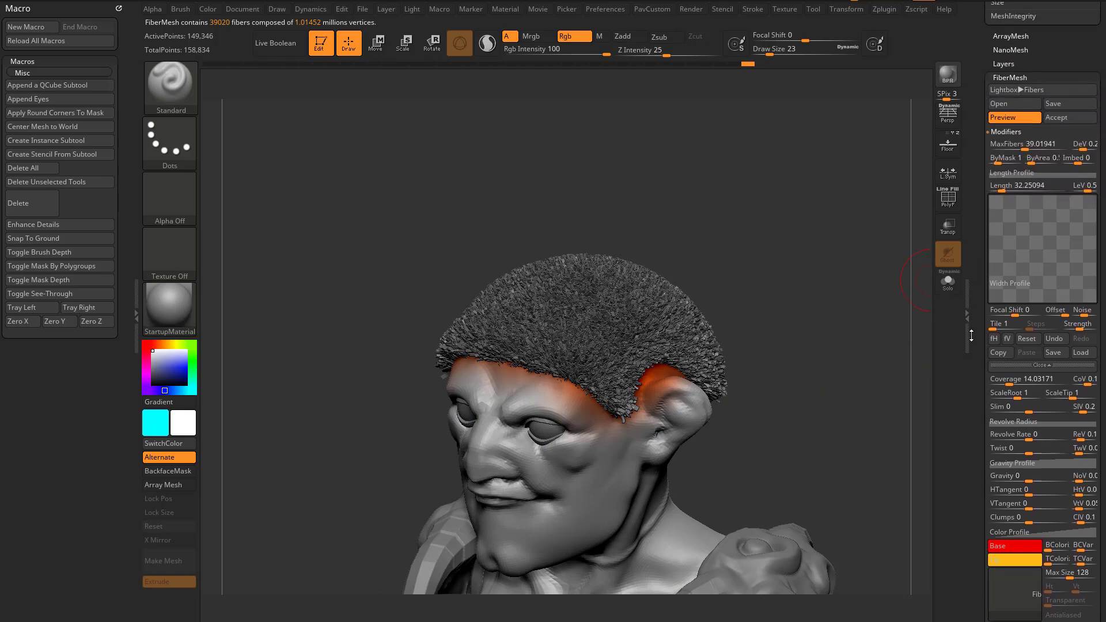
{"action": "left_click_drag", "start_coordinate": [864, 263], "coordinate": [876, 222], "text": "shift"}
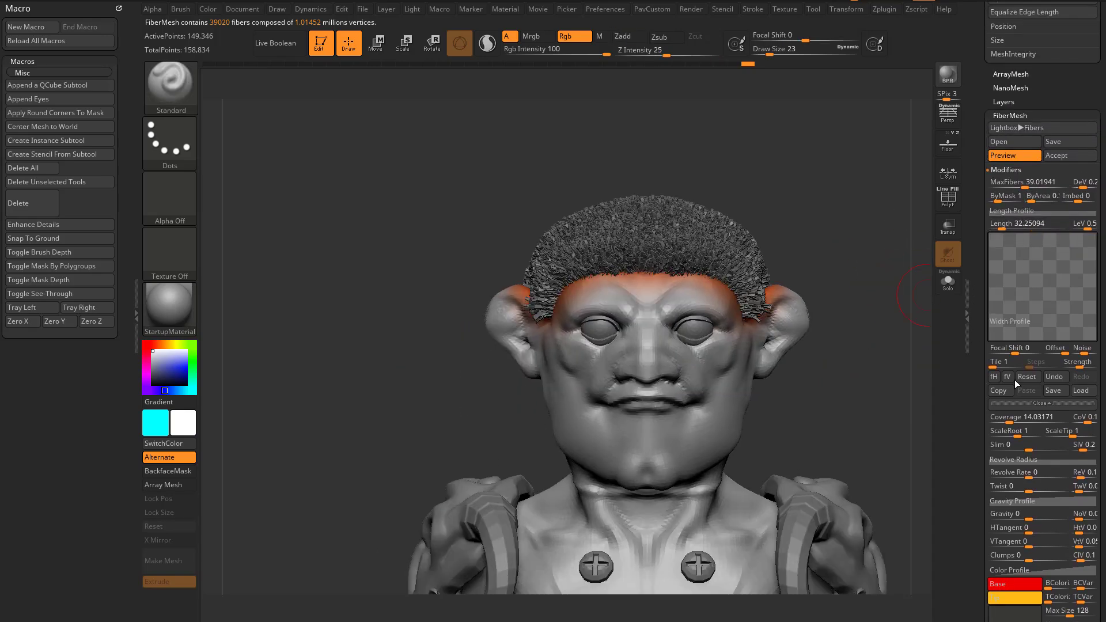
{"action": "left_click_drag", "start_coordinate": [976, 425], "coordinate": [976, 433]}
{"action": "left_click_drag", "start_coordinate": [1002, 237], "coordinate": [1009, 237]}
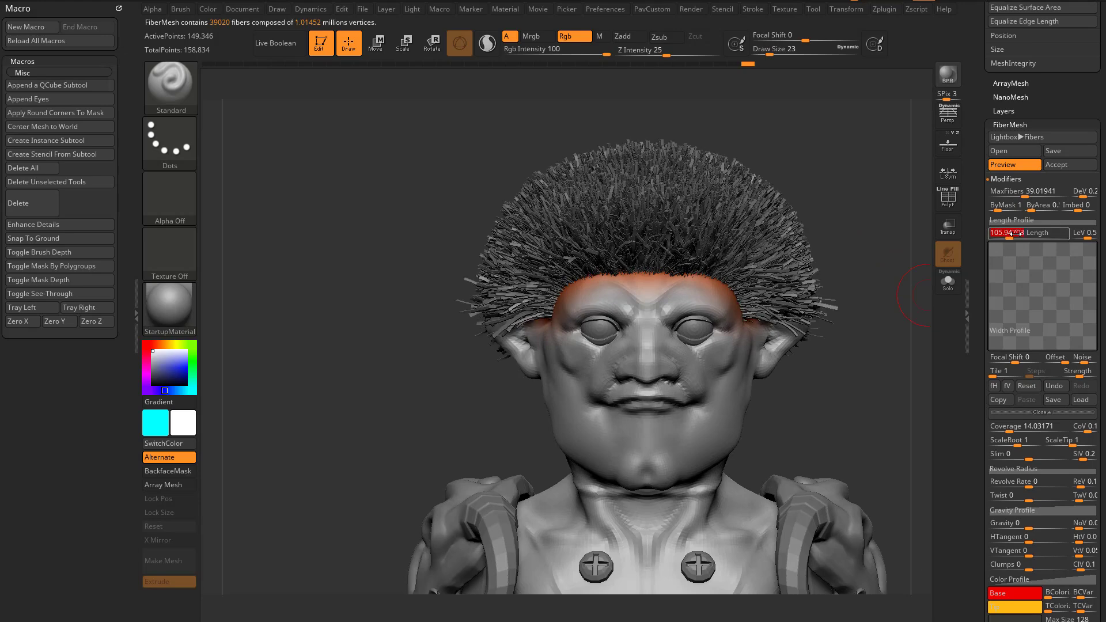
{"action": "left_click_drag", "start_coordinate": [909, 268], "coordinate": [889, 318]}
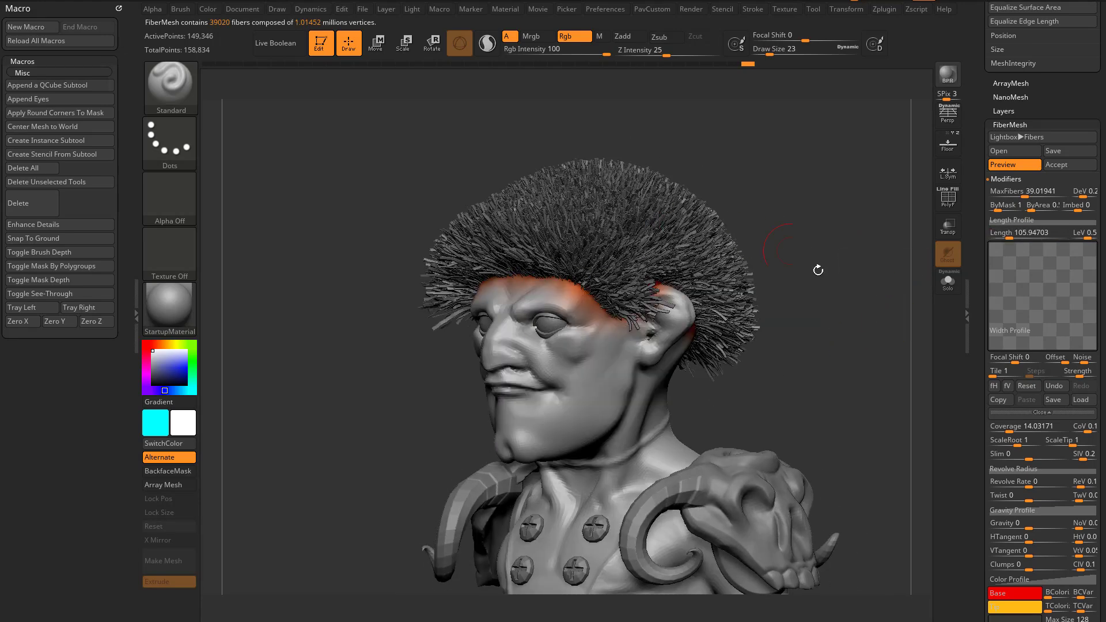
{"action": "left_click_drag", "start_coordinate": [817, 270], "coordinate": [870, 334]}
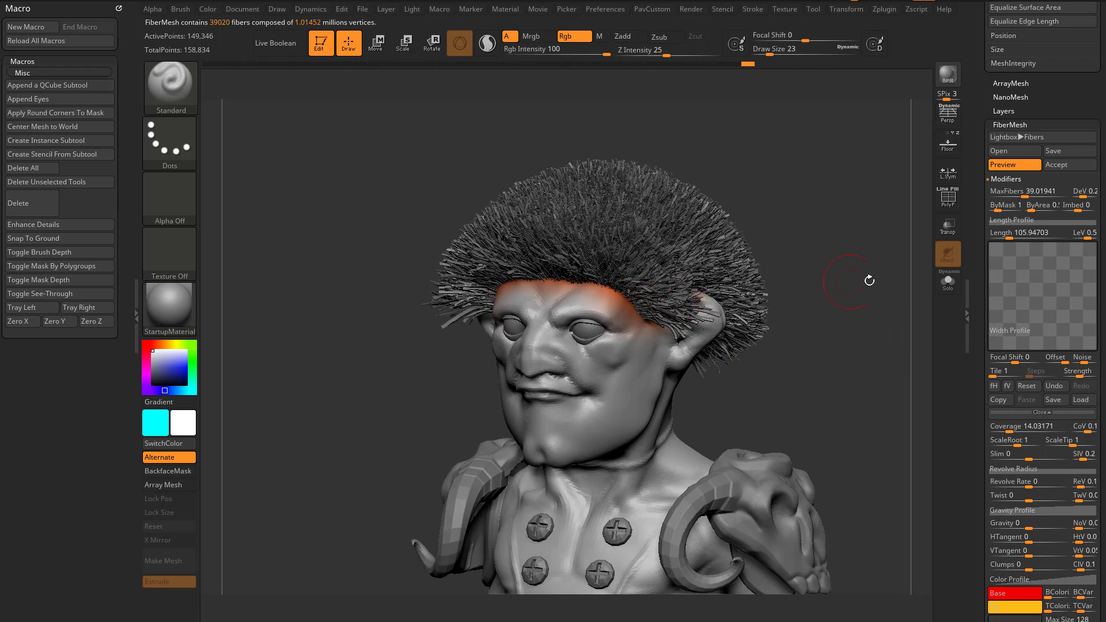
{"action": "left_click_drag", "start_coordinate": [869, 280], "coordinate": [881, 300]}
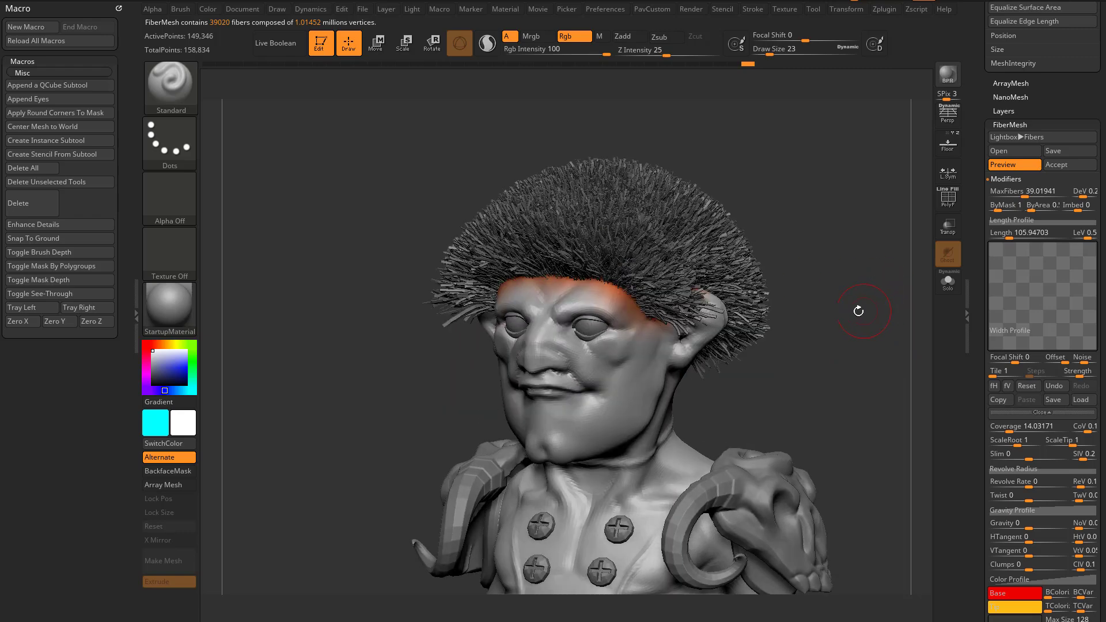
- Accept the previewed fibers as a new subtool and choose to always activate Fast Preview mode until the next restart
{"action": "left_click_drag", "start_coordinate": [978, 328], "coordinate": [979, 397]}
{"action": "left_click", "coordinate": [1071, 234]}
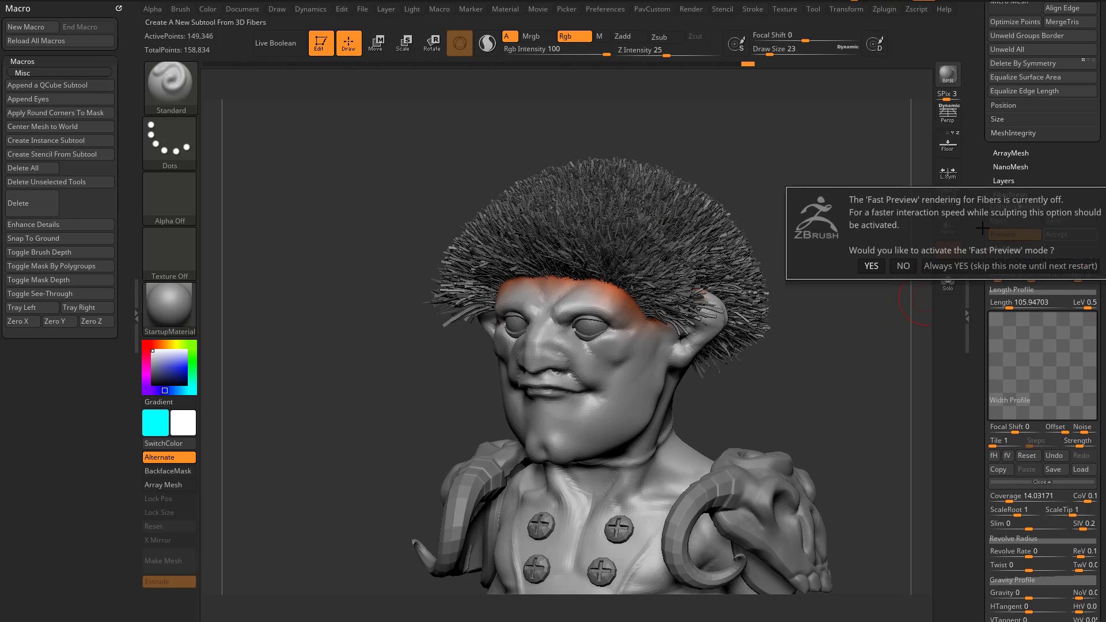
{"action": "left_click", "coordinate": [953, 268]}
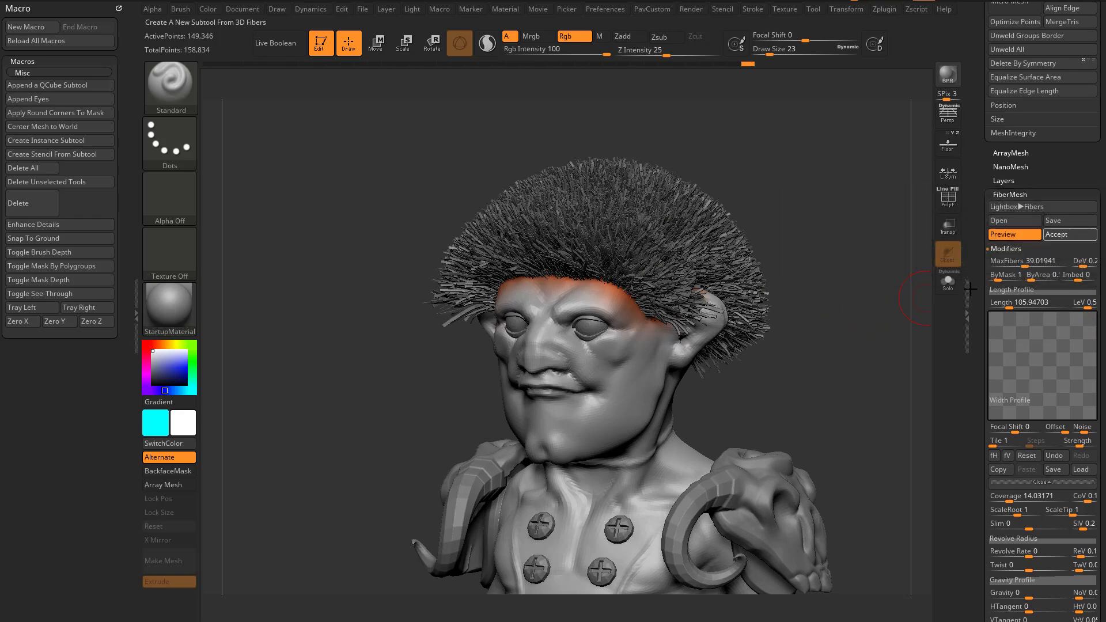
{"action": "scroll", "coordinate": [969, 402], "scroll_direction": "up", "scroll_amount": 5}
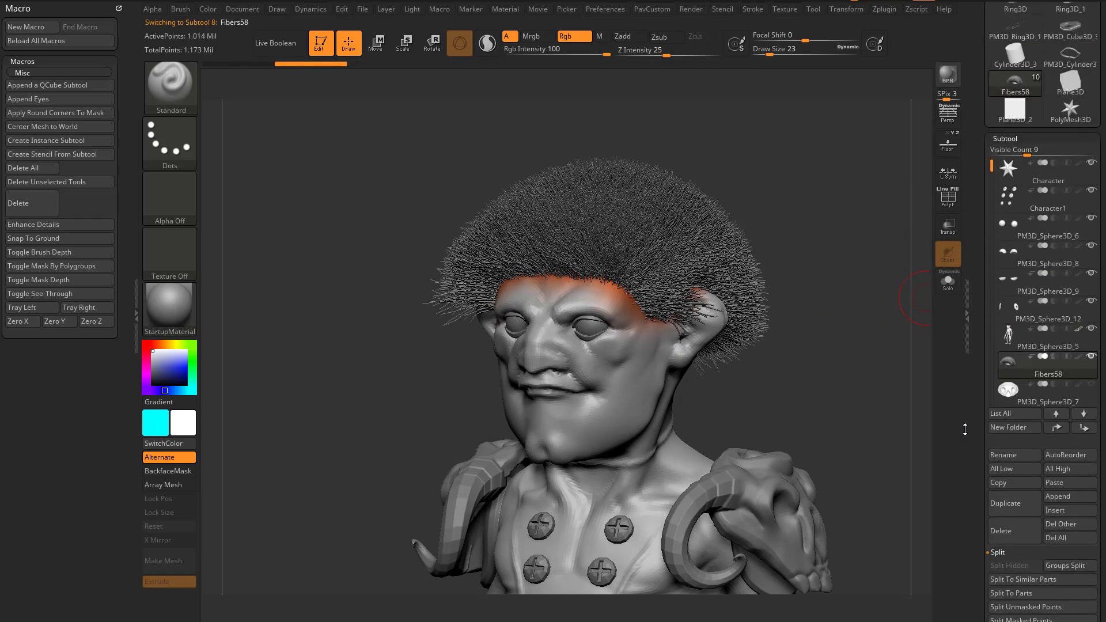
- Choose the GroomHairToss brush and comb the hair on the side of the head above the ear backwards
{"action": "left_click_drag", "start_coordinate": [901, 376], "coordinate": [852, 371]}
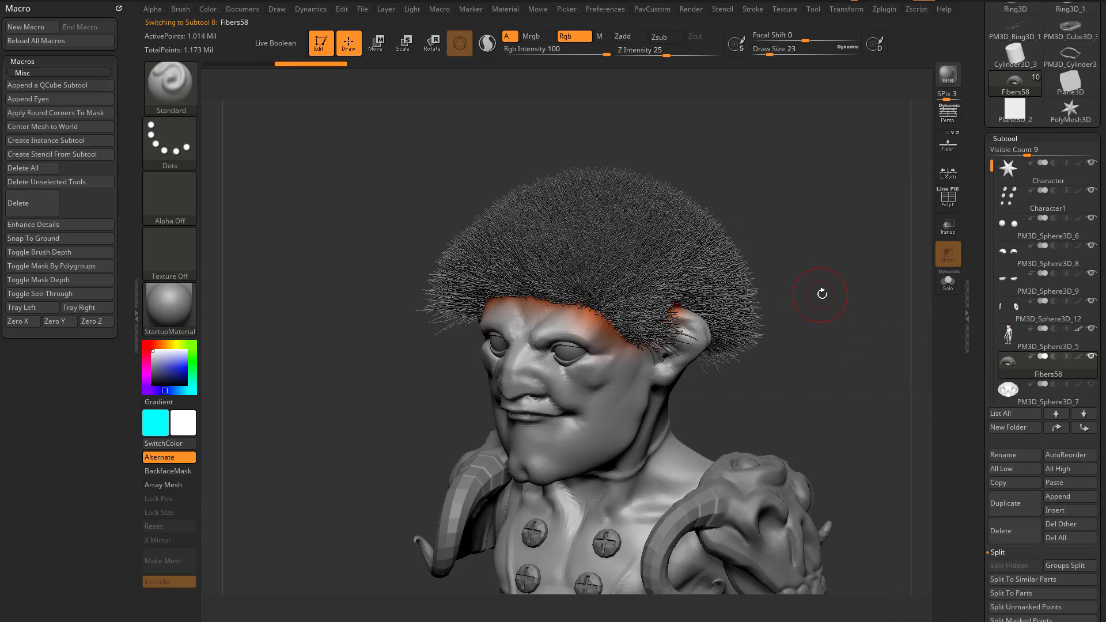
{"action": "key", "text": "b"}
{"action": "key", "text": "g"}
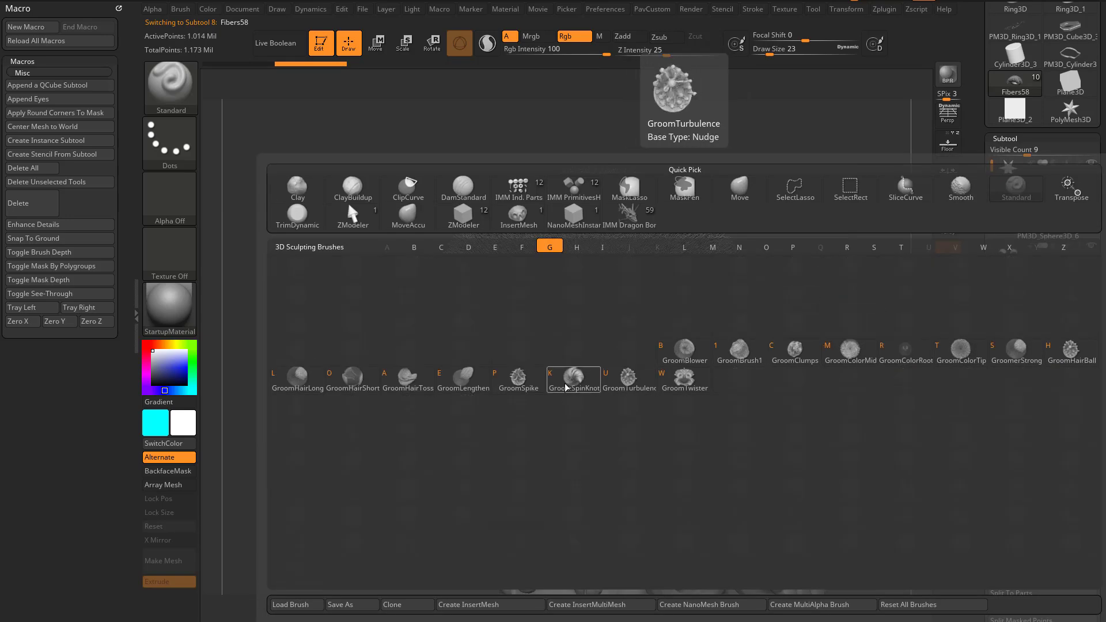
{"action": "left_click", "coordinate": [407, 378]}
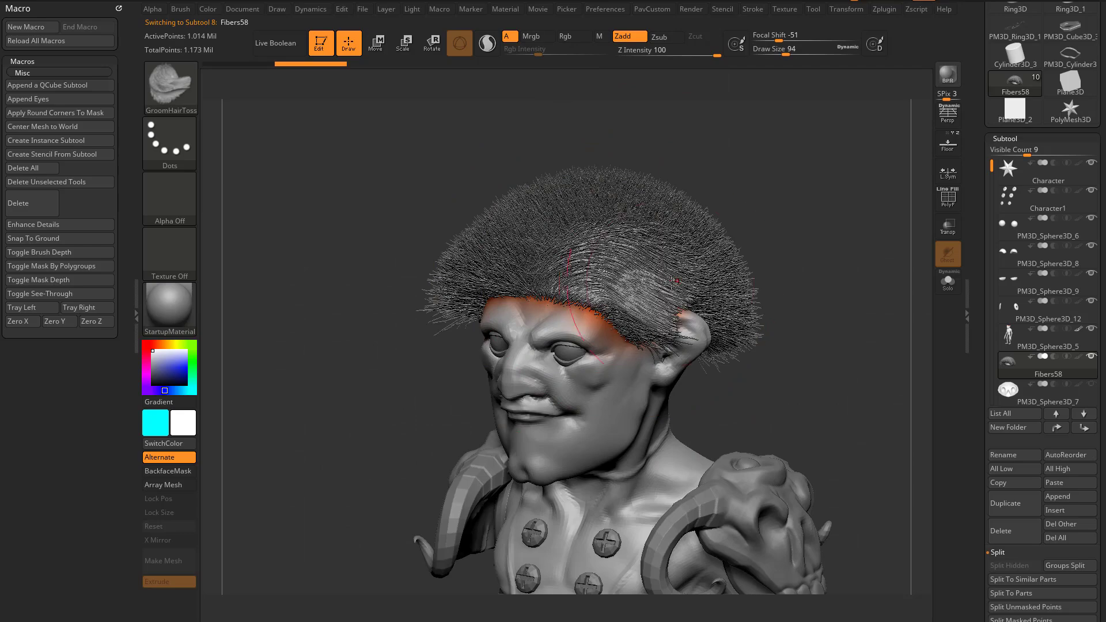
{"action": "left_click_drag", "start_coordinate": [699, 301], "coordinate": [710, 311]}
{"action": "mouse_move", "coordinate": [512, 248]}
{"action": "left_mouse_down"}
{"action": "mouse_move", "coordinate": [575, 244]}
{"action": "mouse_move", "coordinate": [700, 276]}
{"action": "left_mouse_up"}
- Comb the top, opposite side and remaining areas of the hair flat against the scalp with GroomHairToss strokes
{"action": "left_click_drag", "start_coordinate": [752, 230], "coordinate": [803, 227]}
{"action": "left_click_drag", "start_coordinate": [455, 282], "coordinate": [610, 262]}
{"action": "mouse_move", "coordinate": [452, 282]}
{"action": "left_mouse_down"}
{"action": "mouse_move", "coordinate": [445, 259]}
{"action": "mouse_move", "coordinate": [610, 247]}
{"action": "left_mouse_up"}
{"action": "left_click_drag", "start_coordinate": [455, 242], "coordinate": [628, 253]}
{"action": "left_click_drag", "start_coordinate": [711, 190], "coordinate": [754, 248]}
{"action": "left_click_drag", "start_coordinate": [455, 247], "coordinate": [576, 248]}
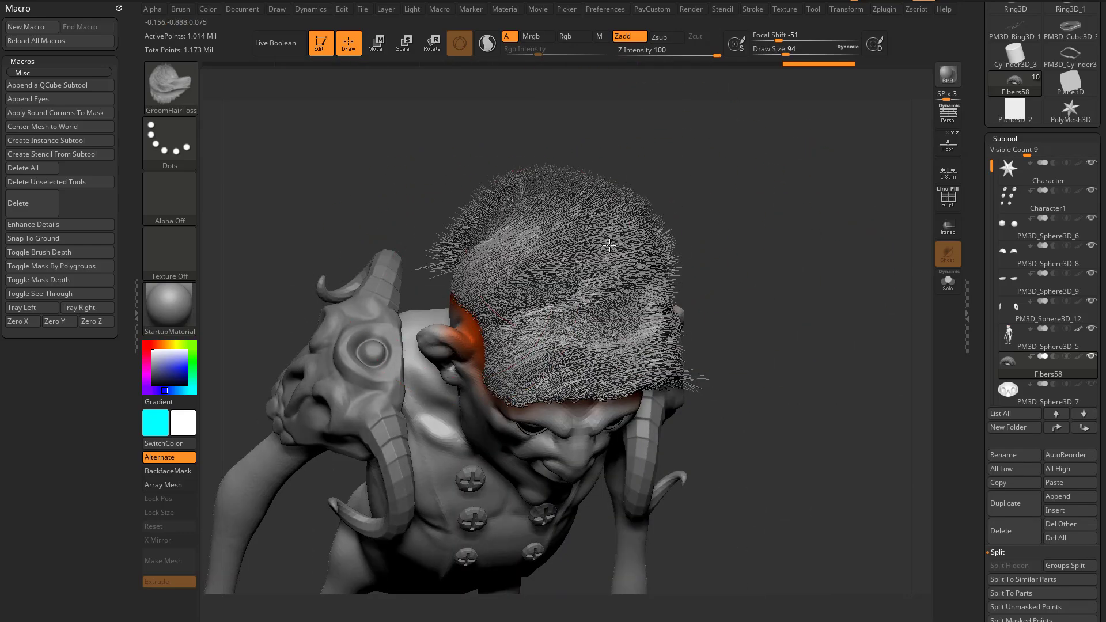
{"action": "left_click_drag", "start_coordinate": [472, 230], "coordinate": [622, 248]}
{"action": "left_click_drag", "start_coordinate": [495, 225], "coordinate": [541, 240]}
{"action": "left_click_drag", "start_coordinate": [766, 271], "coordinate": [726, 219]}
{"action": "left_click_drag", "start_coordinate": [478, 253], "coordinate": [611, 236]}
{"action": "left_click_drag", "start_coordinate": [518, 237], "coordinate": [662, 299]}
{"action": "left_click_drag", "start_coordinate": [719, 288], "coordinate": [711, 259]}
- Reduce the Draw Size to 17 and make a BPR render of the groomed hair from a three-quarter view
{"action": "left_click_drag", "start_coordinate": [785, 53], "coordinate": [767, 53]}
{"action": "left_click_drag", "start_coordinate": [853, 248], "coordinate": [784, 246]}
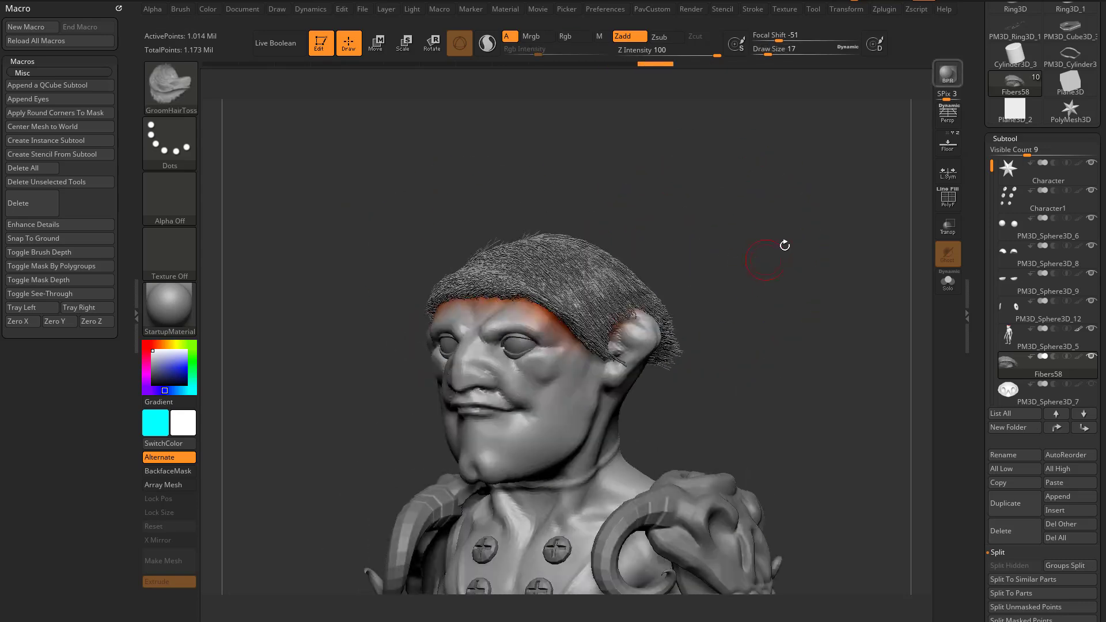
{"action": "left_click", "coordinate": [939, 84]}
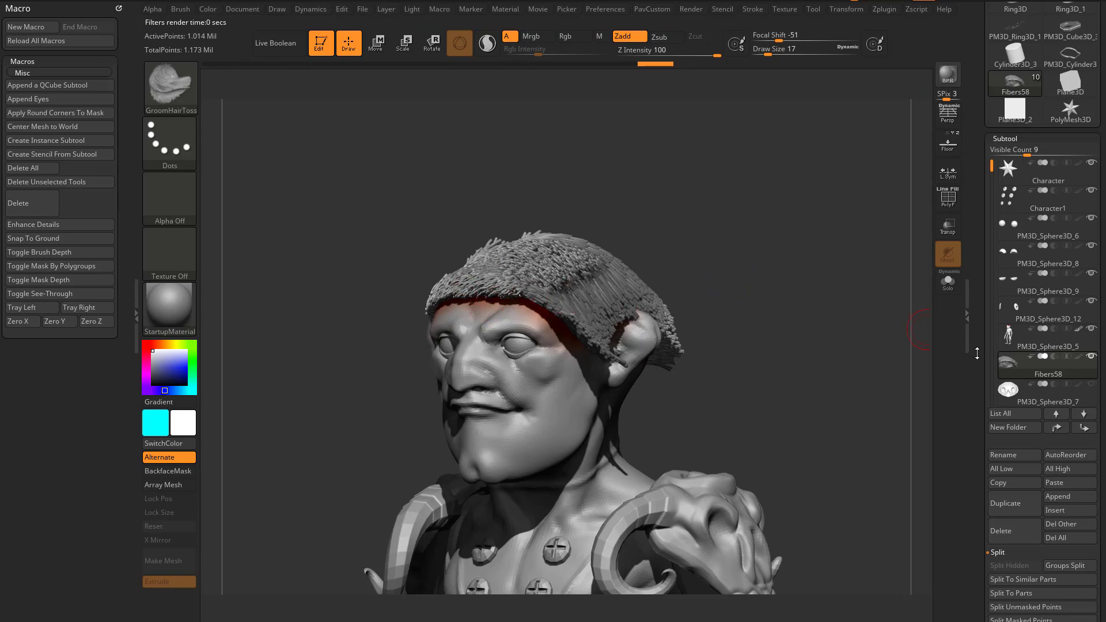
- Open the FiberMesh BPR Settings and review the root, tip, subdivision, sides and radius options
{"action": "scroll", "coordinate": [1000, 123], "scroll_direction": "down", "scroll_amount": 15}
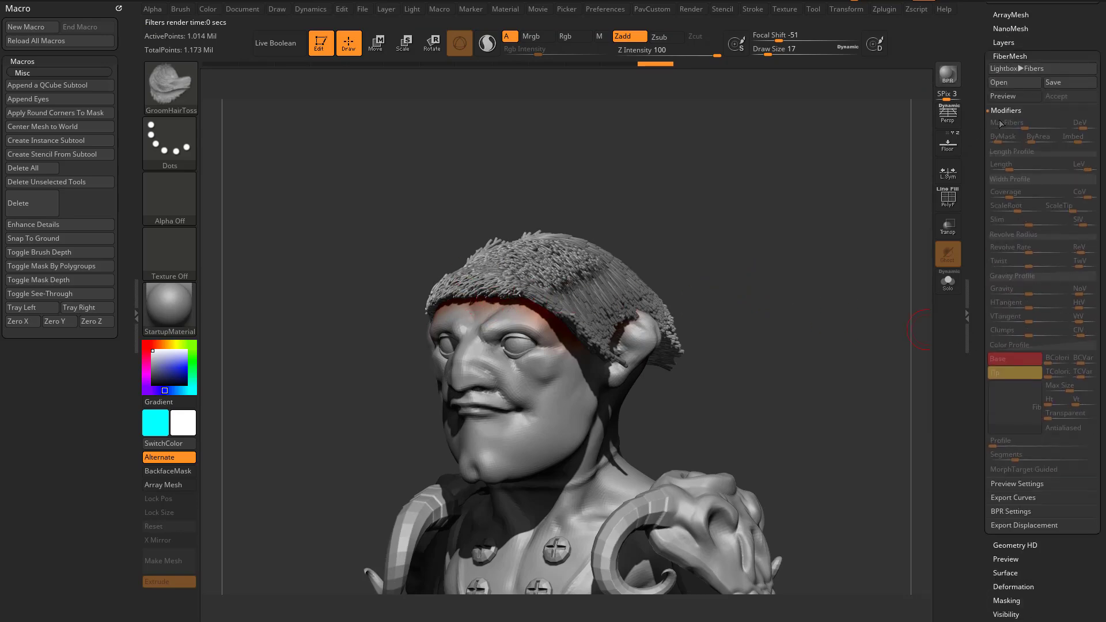
{"action": "left_click", "coordinate": [1006, 510]}
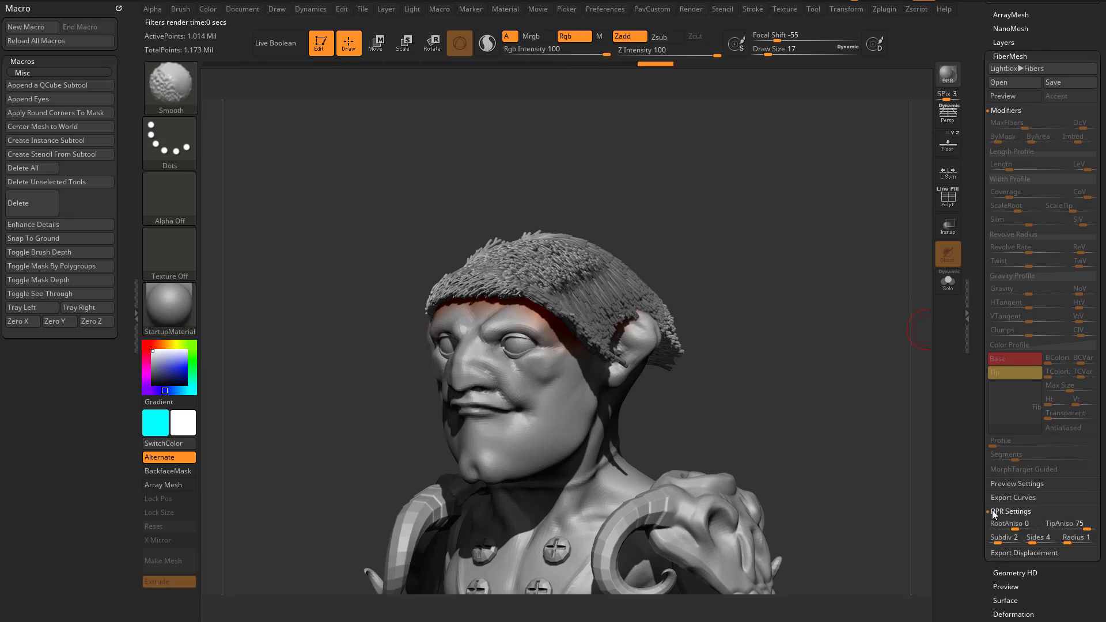
{"action": "scroll", "coordinate": [1031, 478], "scroll_direction": "down", "scroll_amount": 3}
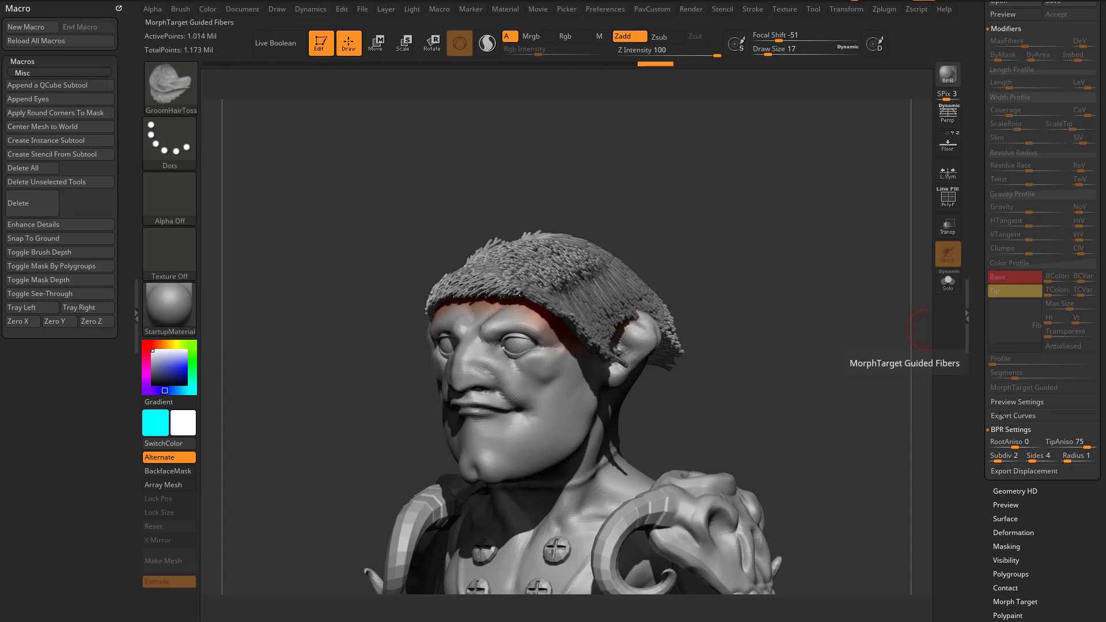
- Select the PM3D_Sphere3D_5 body subtool, clear its scalp mask and lasso-mask the jaw and chin from the side view
{"action": "left_click_drag", "start_coordinate": [974, 330], "coordinate": [977, 414]}
{"action": "scroll", "coordinate": [977, 415], "scroll_direction": "up", "scroll_amount": 10}
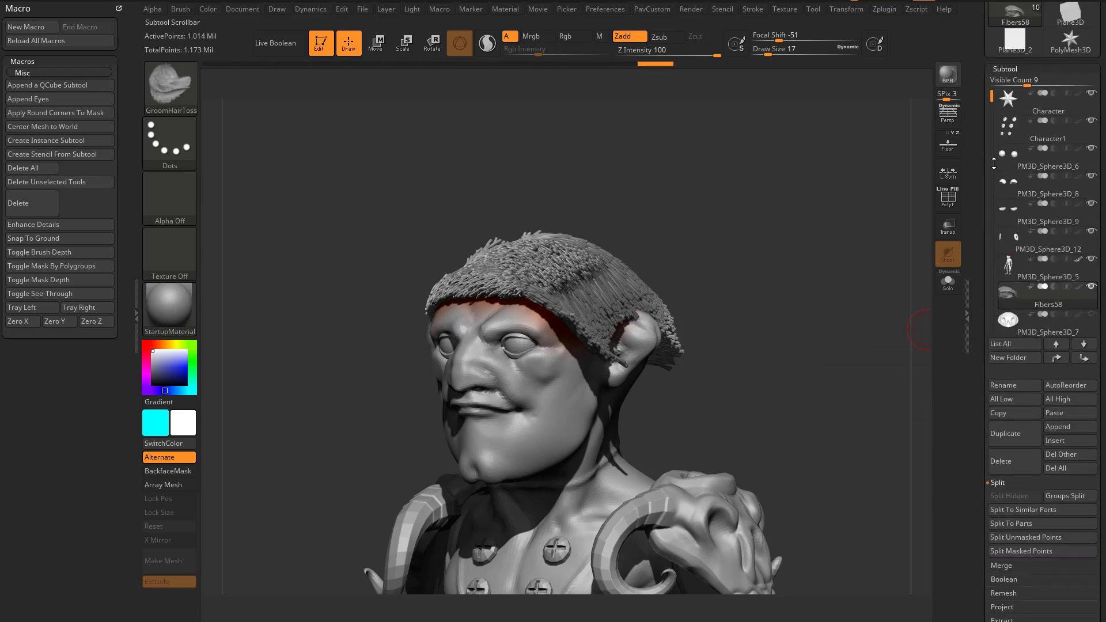
{"action": "left_click", "coordinate": [1009, 266]}
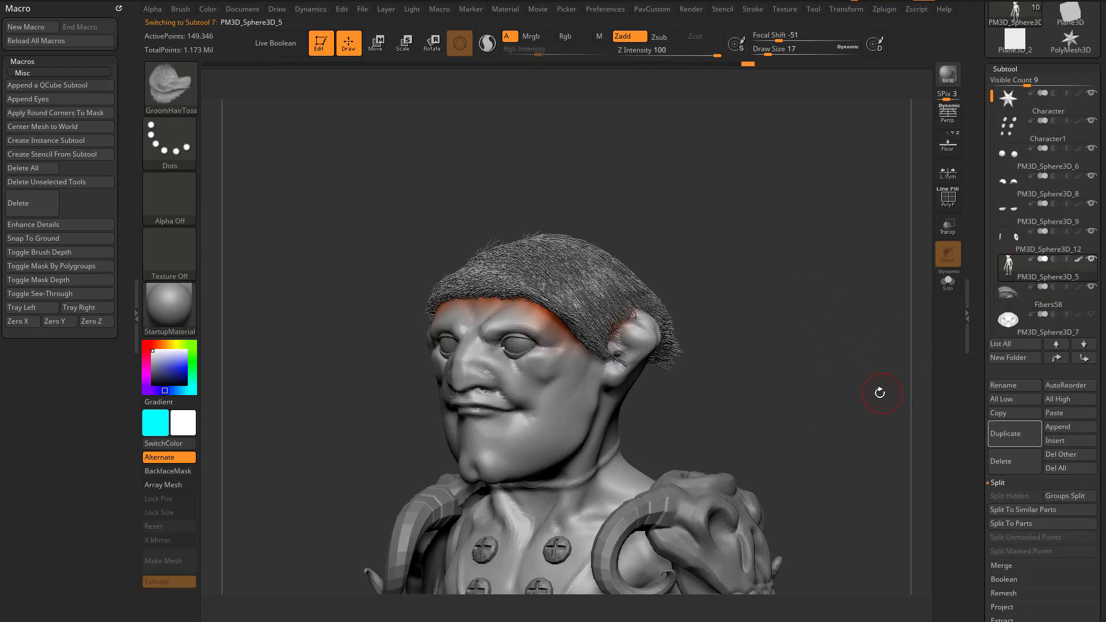
{"action": "left_click_drag", "start_coordinate": [879, 390], "coordinate": [813, 295]}
{"action": "scroll", "coordinate": [977, 355], "scroll_direction": "down", "scroll_amount": 1}
{"action": "key", "text": "ctrl"}
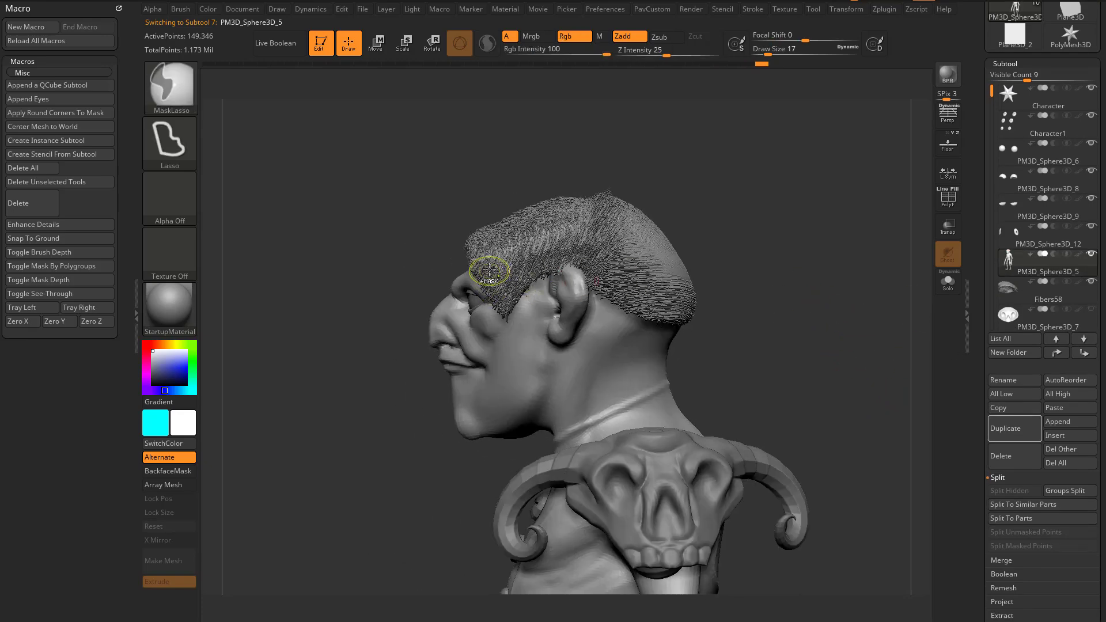
{"action": "mouse_move", "coordinate": [409, 415]}
{"action": "left_mouse_down", "text": "ctrl"}
{"action": "mouse_move", "coordinate": [510, 443]}
{"action": "mouse_move", "coordinate": [552, 378]}
{"action": "mouse_move", "coordinate": [530, 329]}
{"action": "left_mouse_up", "text": "ctrl"}
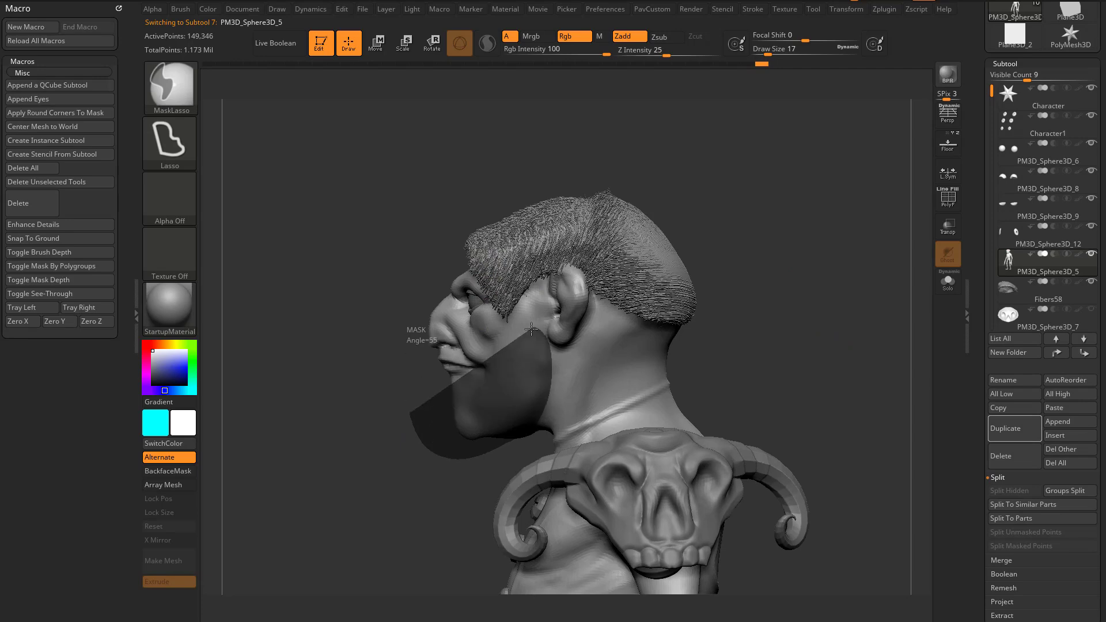
{"action": "left_click_drag", "start_coordinate": [480, 380], "coordinate": [393, 399], "text": "ctrl"}
{"action": "left_click_drag", "start_coordinate": [792, 328], "coordinate": [829, 306]}
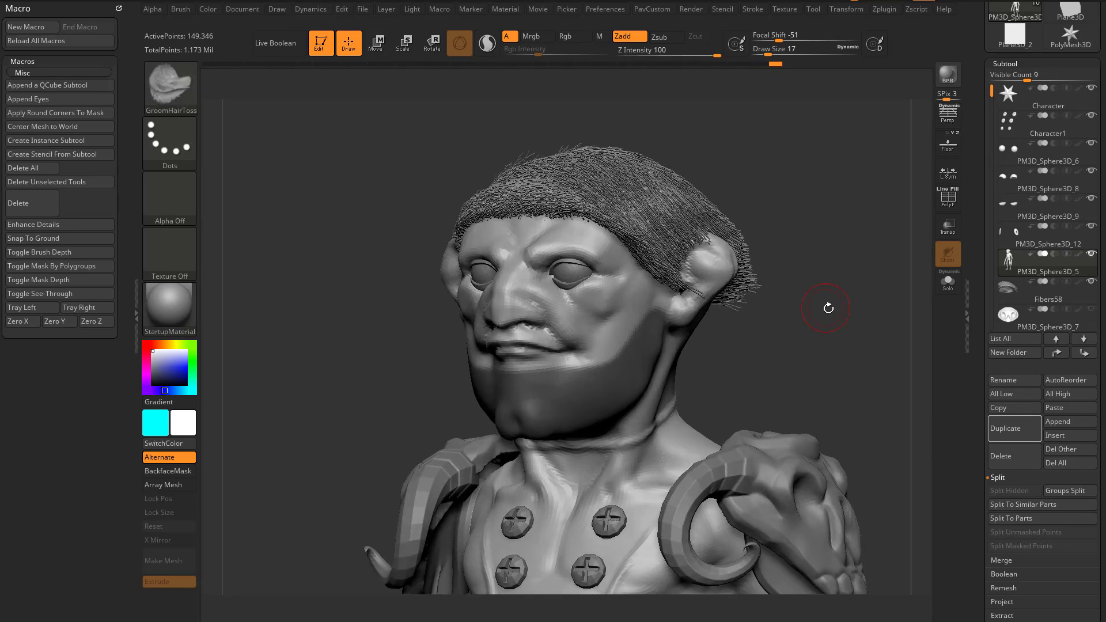
- Collapse the Geometry settings, browse the LightBox fiber presets and close LightBox without loading one
{"action": "left_click_drag", "start_coordinate": [982, 350], "coordinate": [983, 226]}
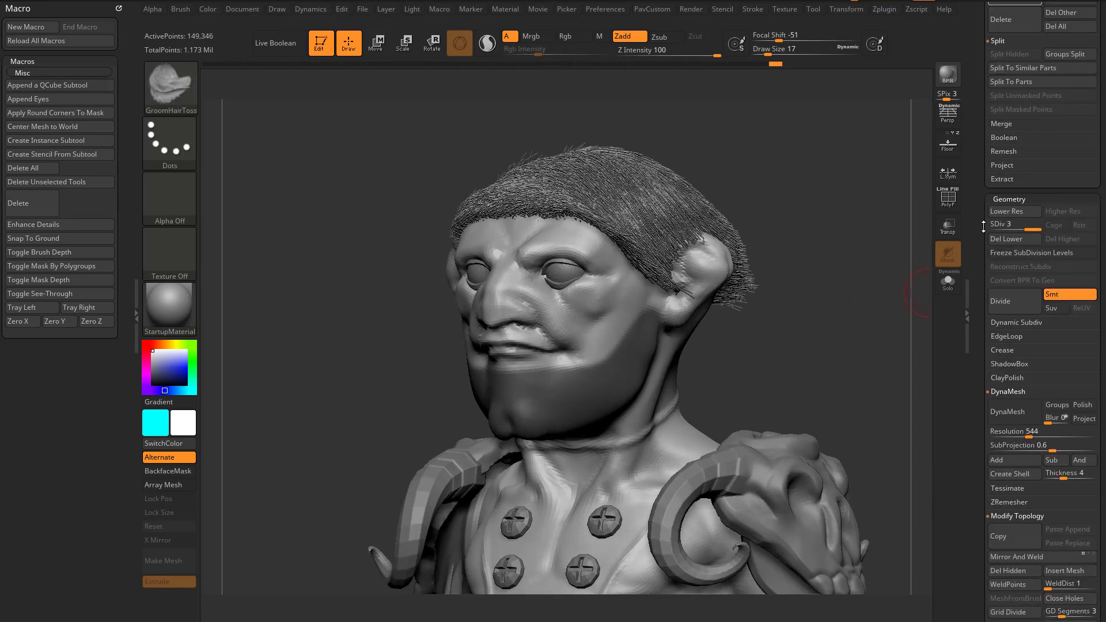
{"action": "left_click", "coordinate": [1007, 200]}
{"action": "left_click", "coordinate": [1007, 254]}
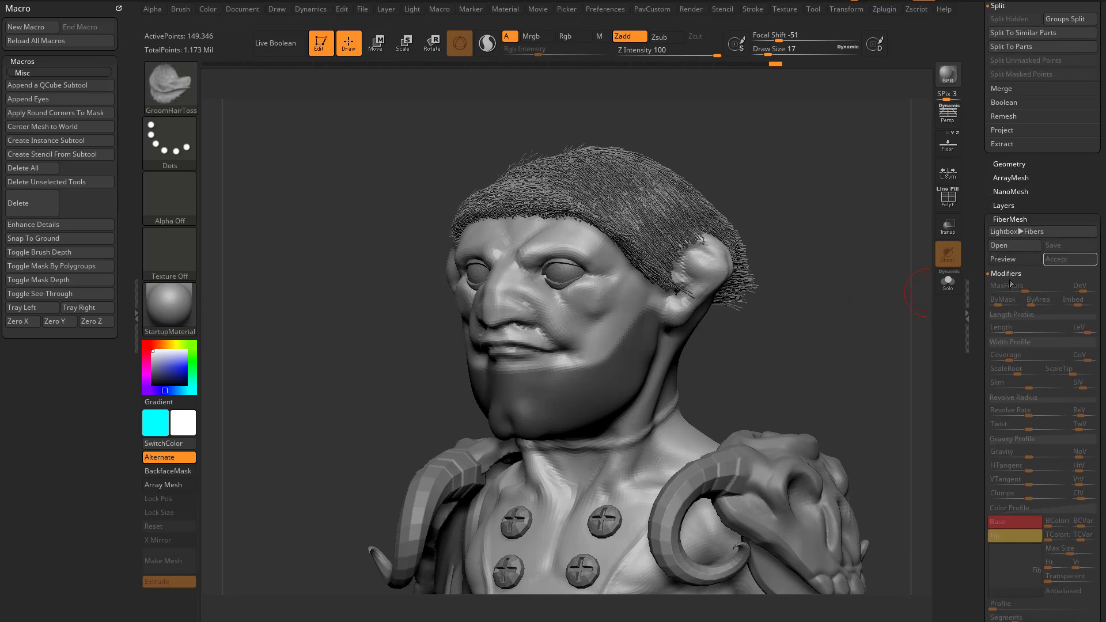
{"action": "left_click", "coordinate": [1017, 231]}
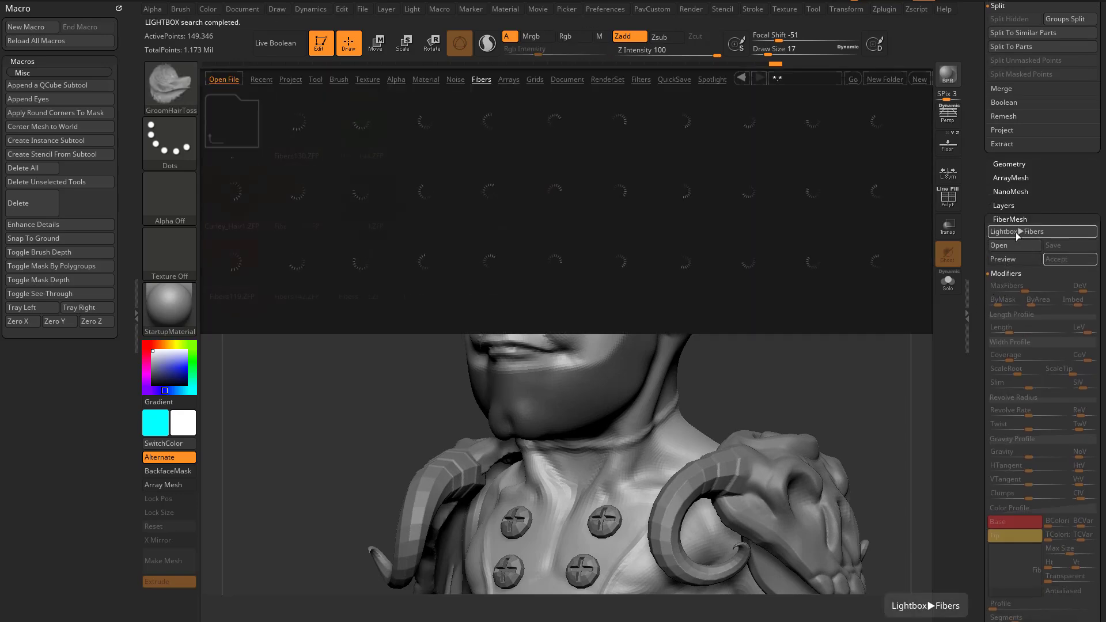
{"action": "left_click_drag", "start_coordinate": [568, 234], "coordinate": [751, 257]}
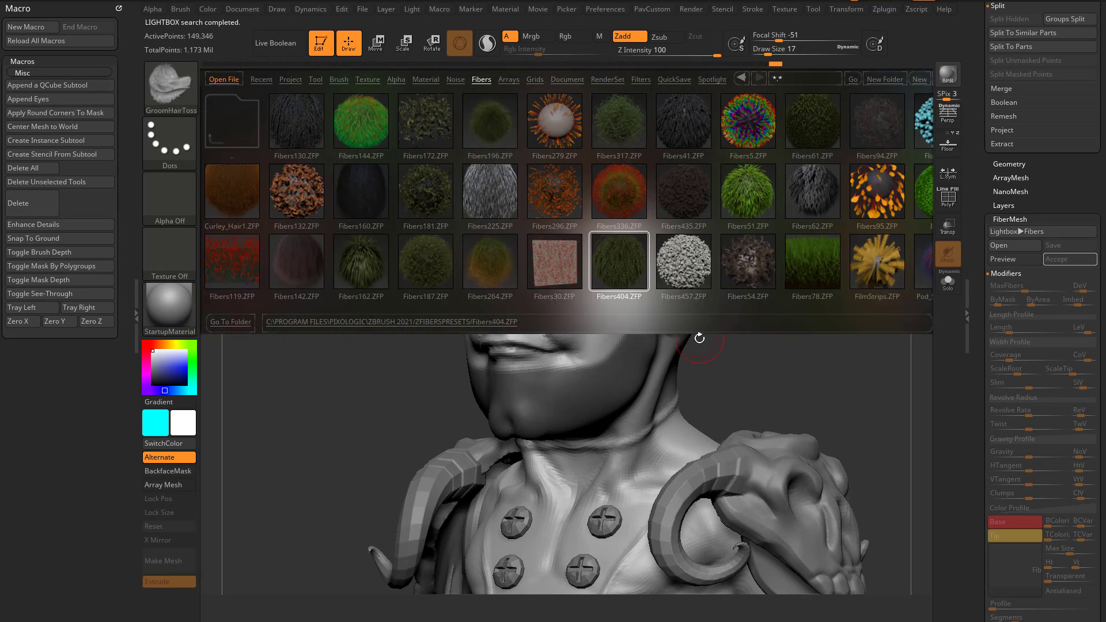
{"action": "key", "text": "comma"}
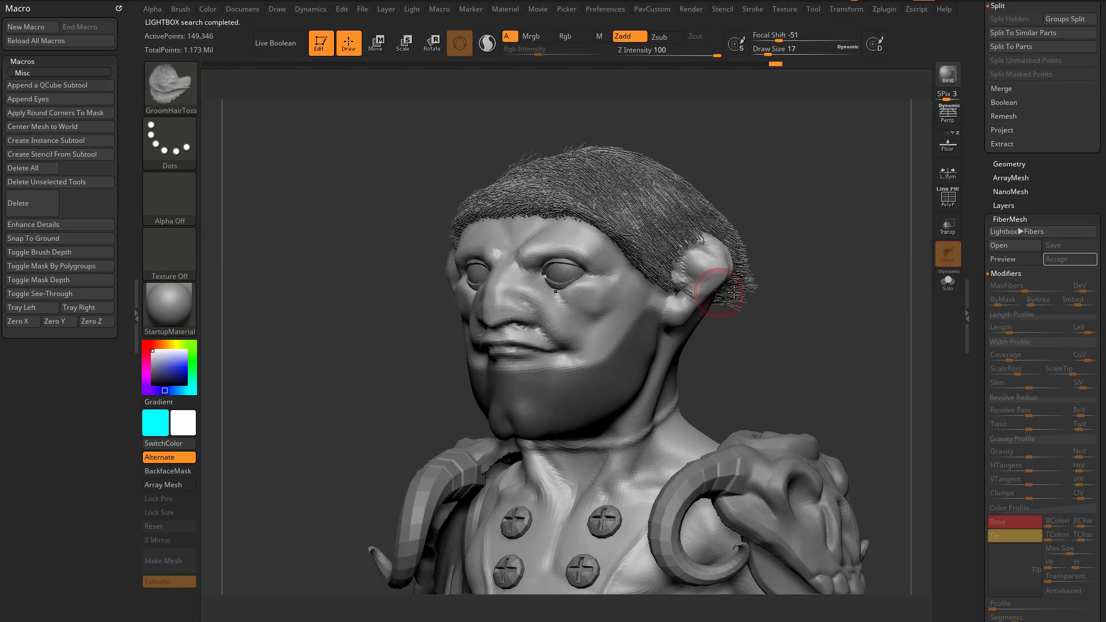
- Preview FiberMesh on the masked jaw with a lower MaxFibers and a Length of about 12.6
{"action": "left_click", "coordinate": [1004, 261]}
{"action": "left_click_drag", "start_coordinate": [872, 311], "coordinate": [932, 304], "text": "alt"}
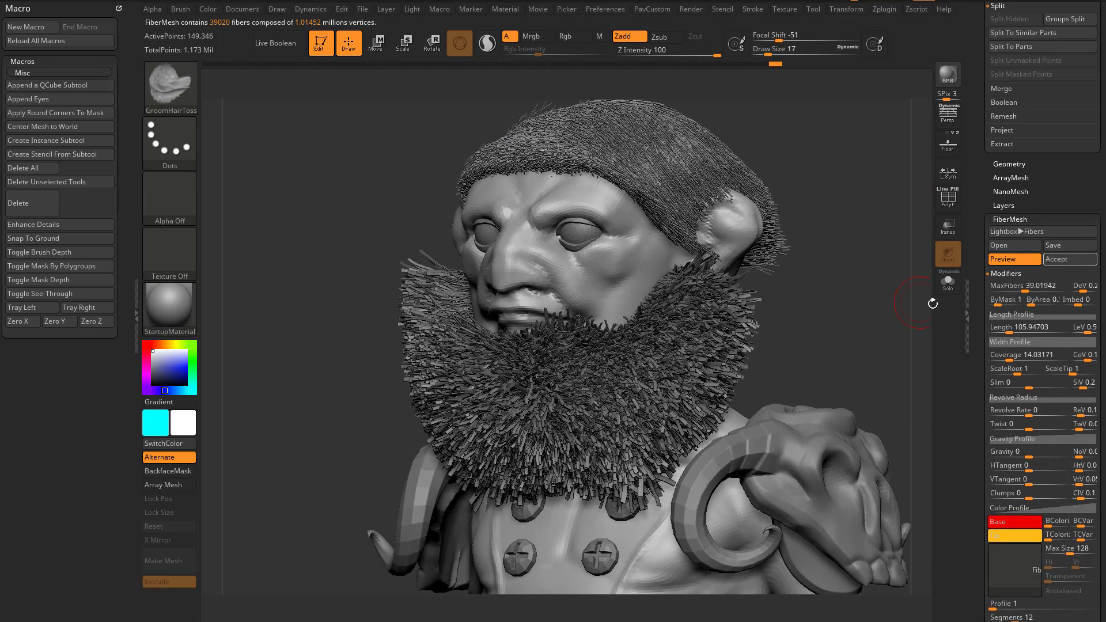
{"action": "left_click_drag", "start_coordinate": [1022, 291], "coordinate": [1012, 290]}
{"action": "left_click_drag", "start_coordinate": [1018, 329], "coordinate": [1002, 329]}
- Thin the beard into stubble by setting Coverage to about 0.13 and MaxFibers to about 3.67
{"action": "left_click_drag", "start_coordinate": [904, 305], "coordinate": [924, 322]}
{"action": "left_click_drag", "start_coordinate": [1009, 359], "coordinate": [1000, 358]}
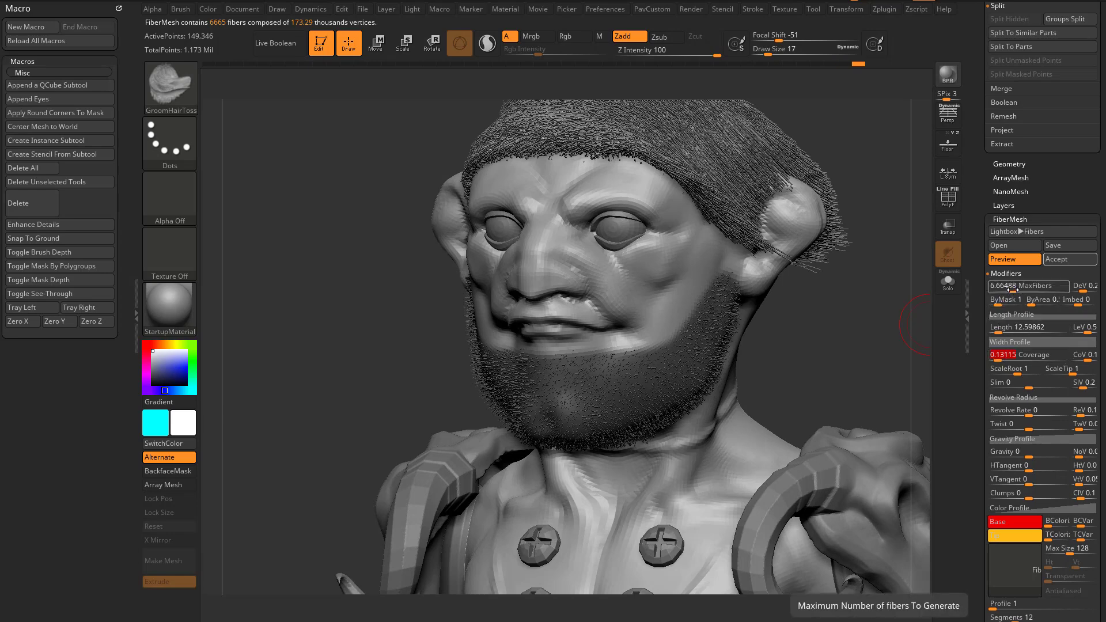
{"action": "left_click_drag", "start_coordinate": [1013, 288], "coordinate": [1009, 288]}
- Turn off the mask display on the head and inspect the stubble from several angles
{"action": "left_click_drag", "start_coordinate": [985, 227], "coordinate": [975, 35]}
{"action": "left_click", "coordinate": [1009, 208], "text": "shift"}
{"action": "left_click", "coordinate": [1007, 223]}
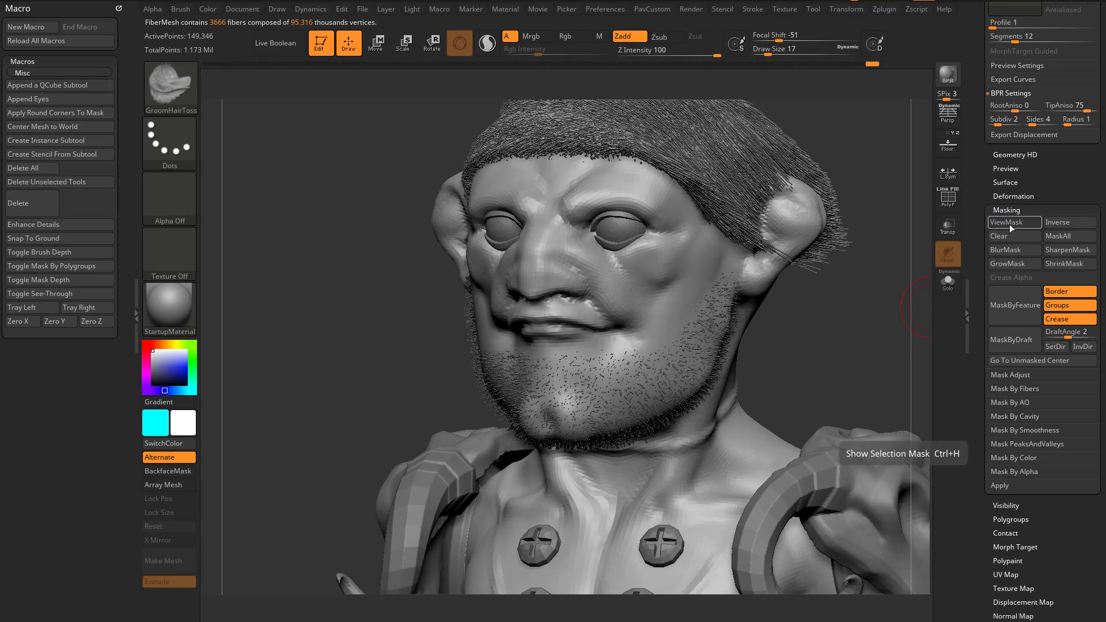
{"action": "left_click_drag", "start_coordinate": [838, 309], "coordinate": [742, 327]}
{"action": "left_click_drag", "start_coordinate": [823, 318], "coordinate": [892, 318]}
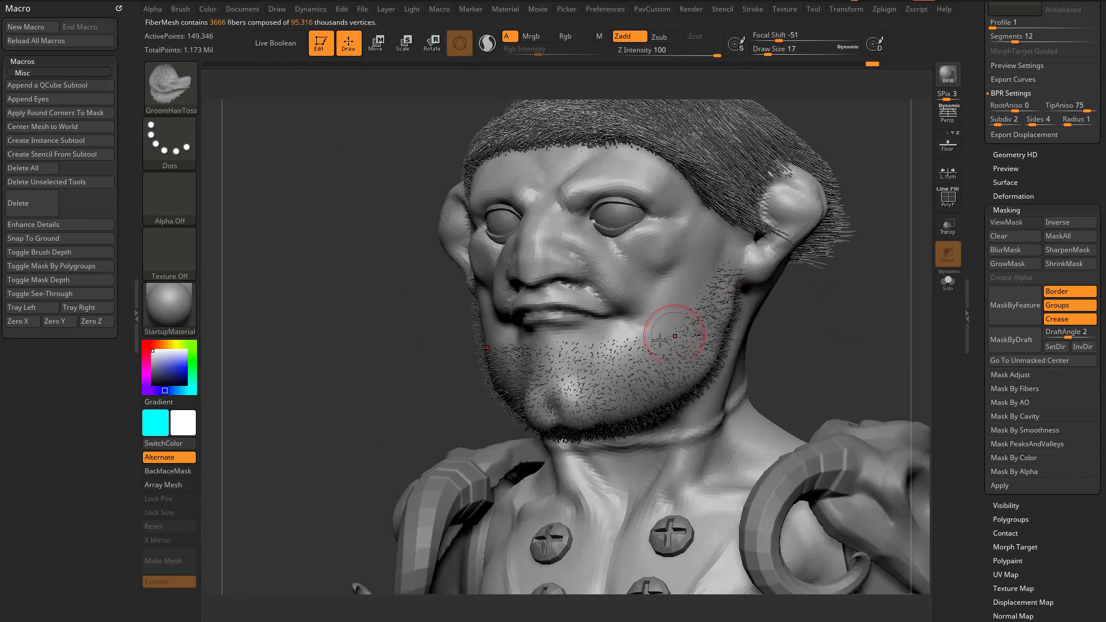
{"action": "left_click_drag", "start_coordinate": [829, 340], "coordinate": [845, 336]}
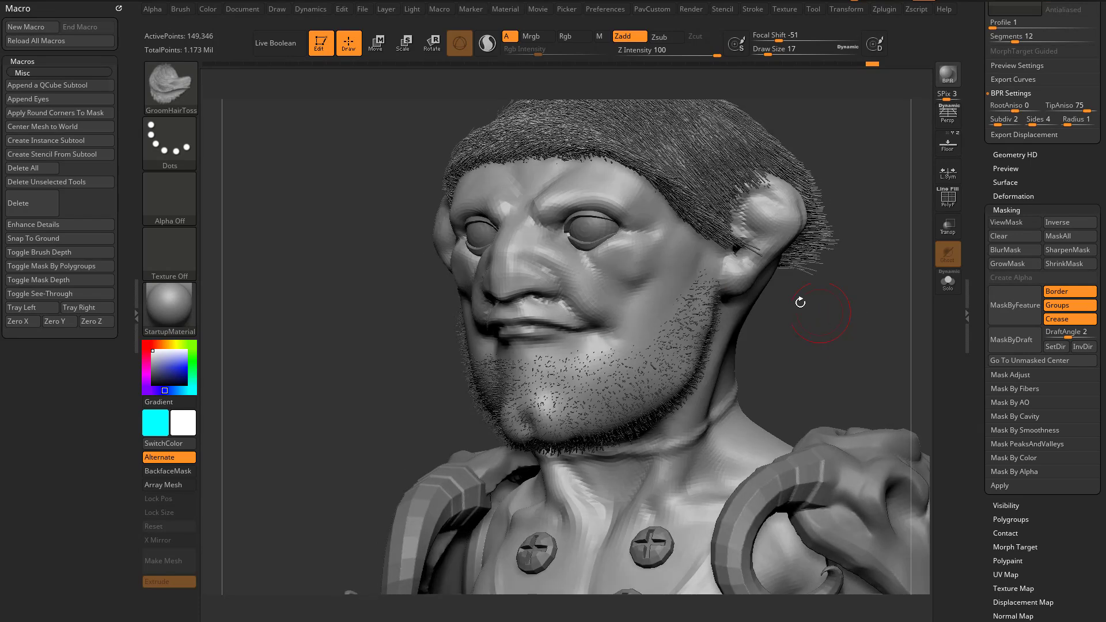
{"action": "left_click_drag", "start_coordinate": [972, 225], "coordinate": [971, 410]}
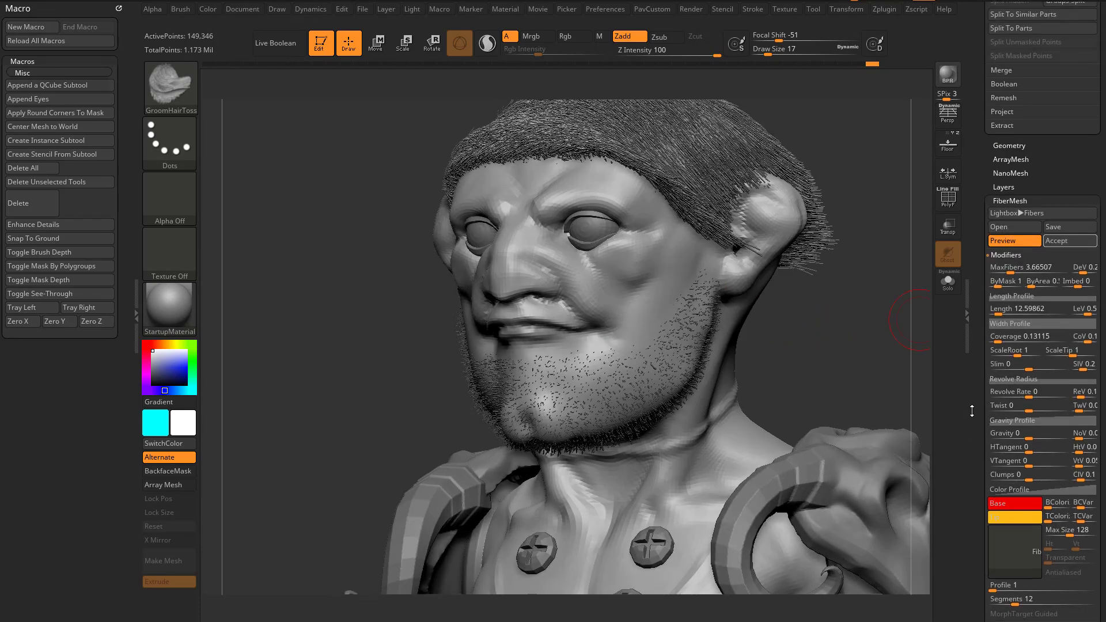
- Accept the stubble preview as its own fiber subtool and look over the head with both fiber meshes
{"action": "left_click", "coordinate": [1062, 241]}
{"action": "left_click_drag", "start_coordinate": [979, 240], "coordinate": [972, 364]}
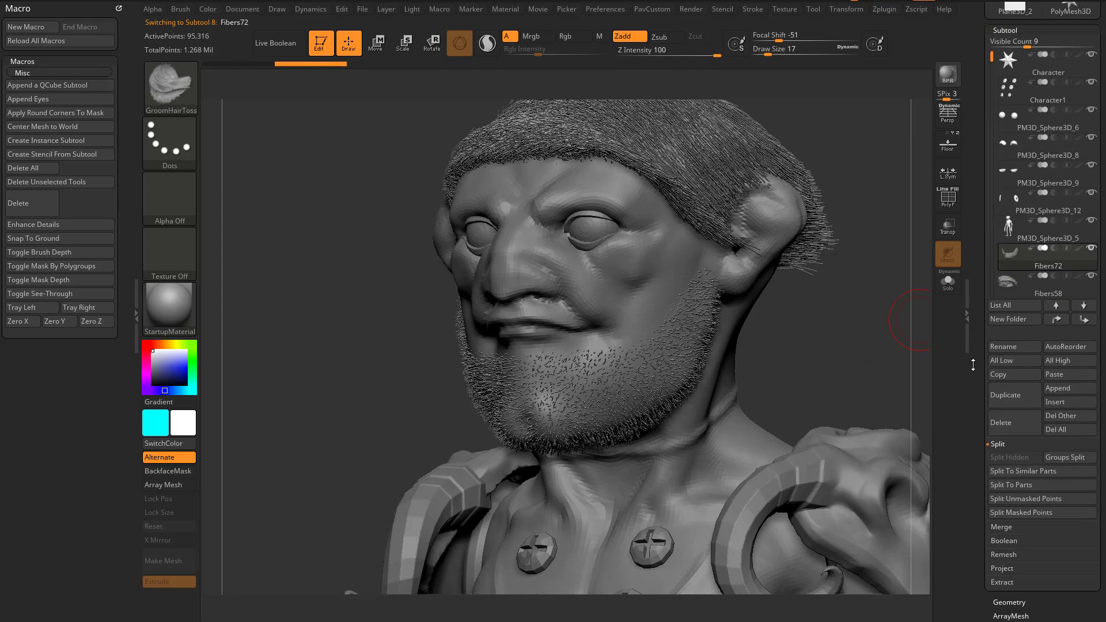
{"action": "left_click_drag", "start_coordinate": [874, 316], "coordinate": [891, 393], "text": "alt"}
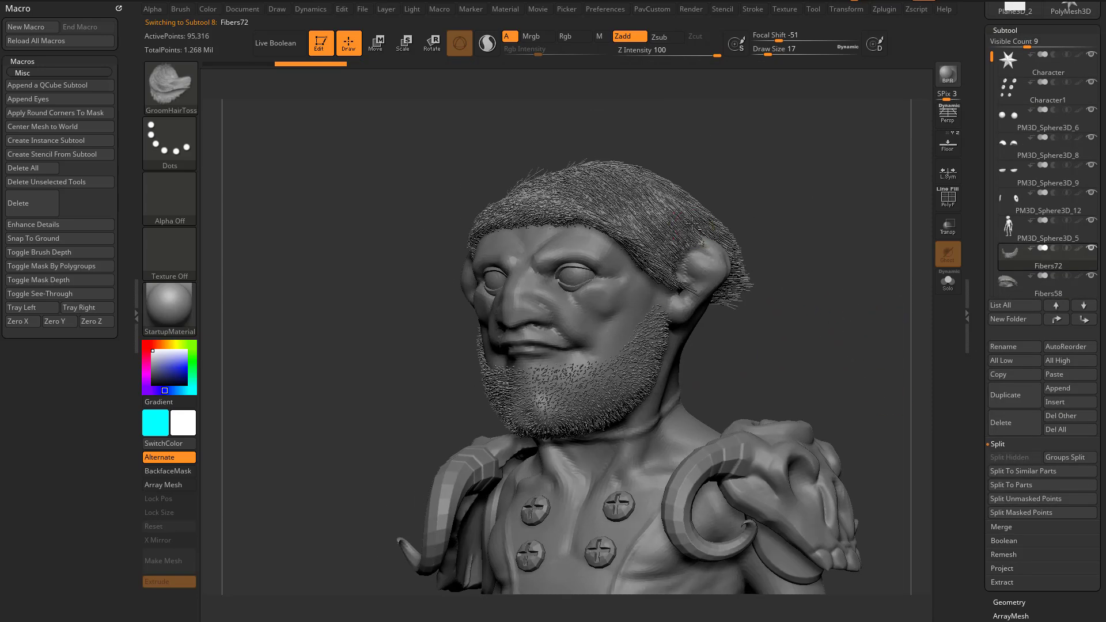
{"action": "left_click", "coordinate": [679, 245], "text": "alt"}
{"action": "key", "text": "s"}
{"action": "left_click_drag", "start_coordinate": [667, 251], "coordinate": [669, 252]}
{"action": "left_click", "coordinate": [652, 346], "text": "alt"}
{"action": "left_click_drag", "start_coordinate": [812, 295], "coordinate": [823, 342], "text": "alt"}
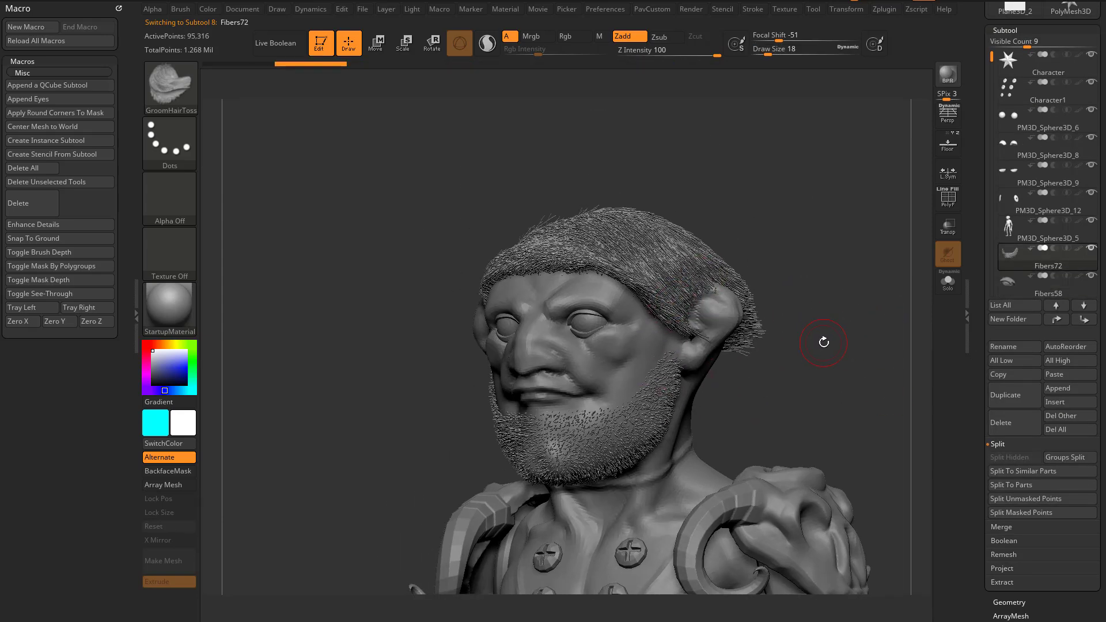
- Delete the beard and hair fiber subtools and make the character's body subtool PM3D_Sphere3D_5 active
{"action": "left_click_drag", "start_coordinate": [983, 292], "coordinate": [1040, 226]}
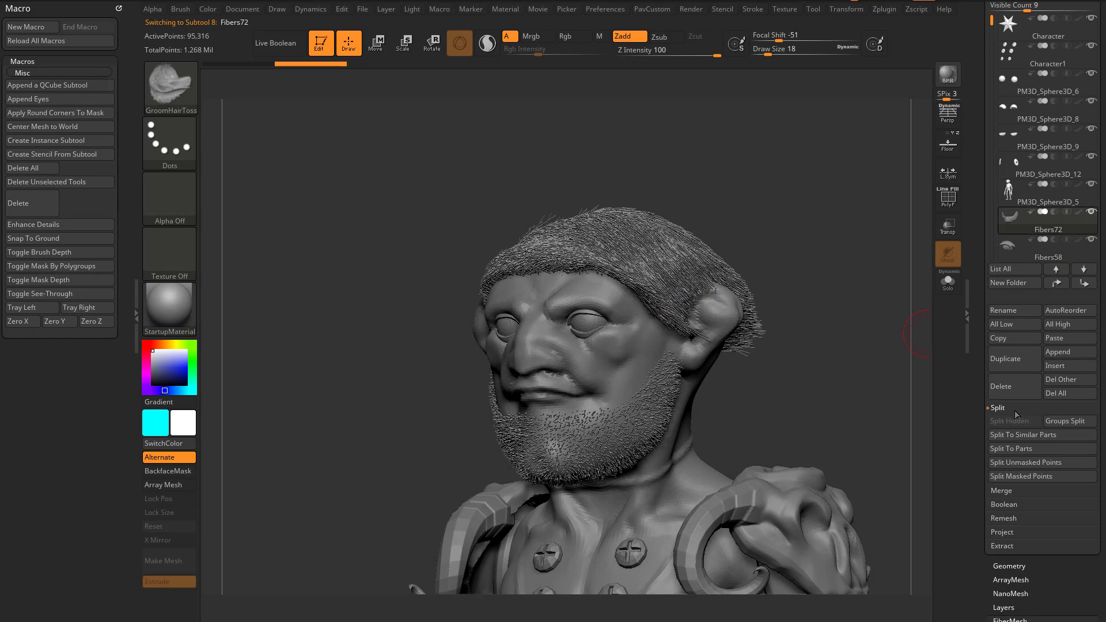
{"action": "left_click", "coordinate": [1016, 391]}
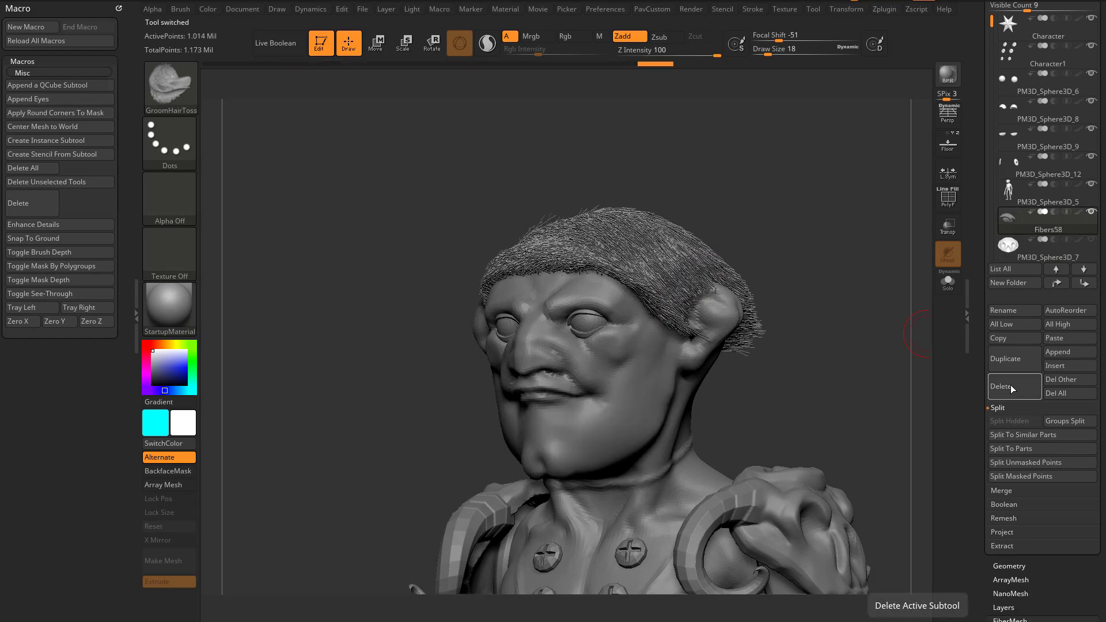
{"action": "left_click", "coordinate": [1013, 389]}
{"action": "left_click", "coordinate": [677, 296], "text": "alt"}
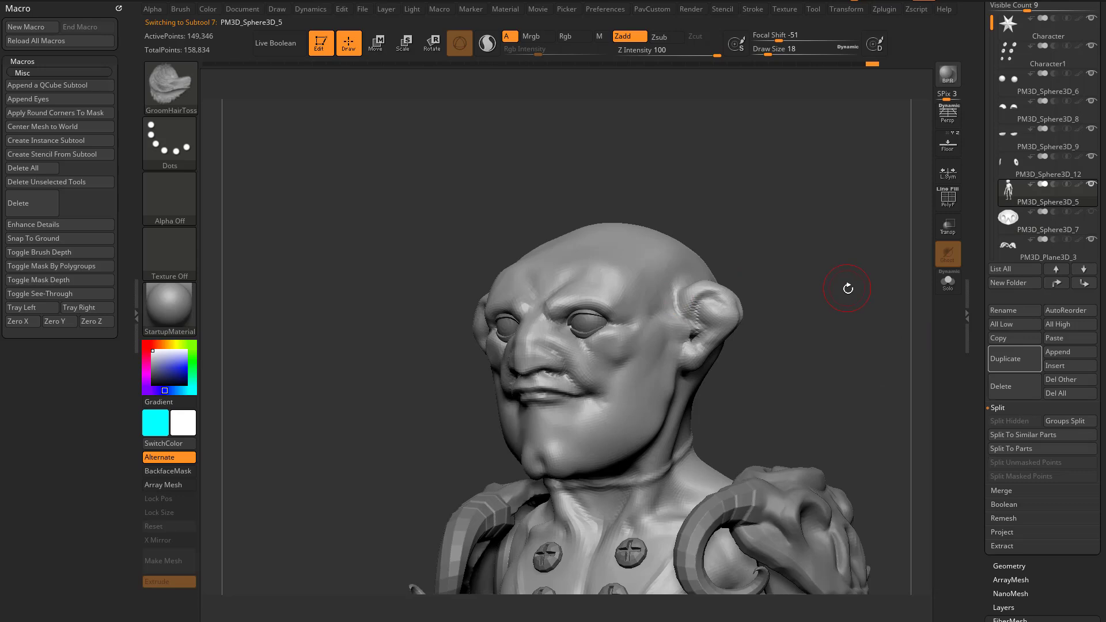
- Rework the mask on the head so that it covers only the scalp and no longer includes the jaw
{"action": "left_click_drag", "start_coordinate": [847, 286], "coordinate": [833, 310]}
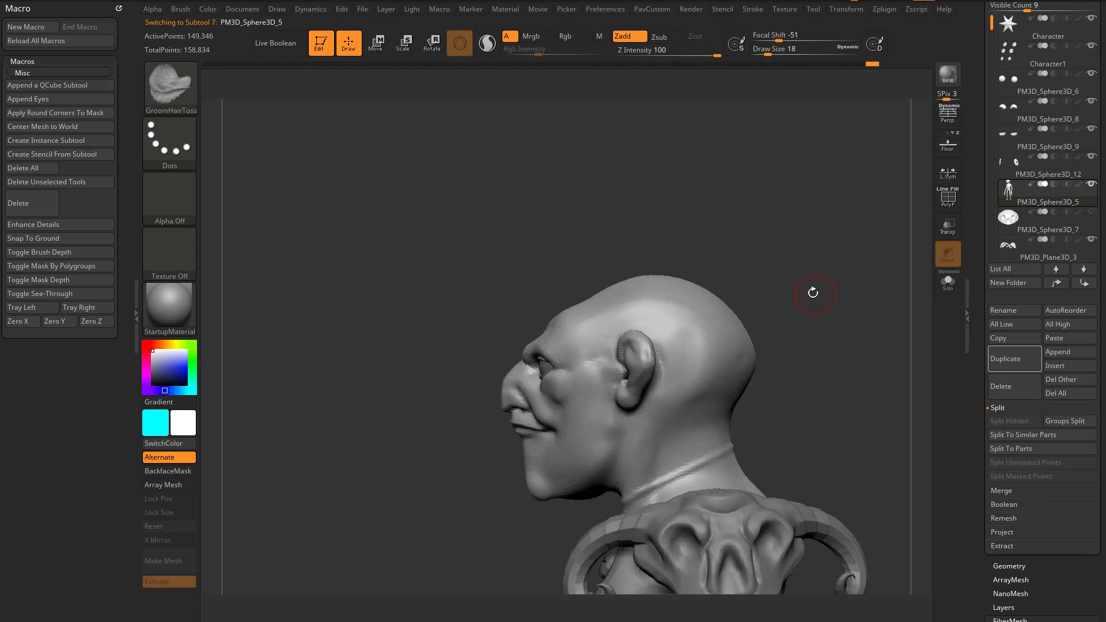
{"action": "mouse_move", "coordinate": [746, 275]}
{"action": "left_mouse_down", "text": "ctrl"}
{"action": "mouse_move", "coordinate": [579, 228]}
{"action": "mouse_move", "coordinate": [533, 323]}
{"action": "mouse_move", "coordinate": [608, 381]}
{"action": "mouse_move", "coordinate": [650, 336]}
{"action": "mouse_move", "coordinate": [755, 400]}
{"action": "left_mouse_up", "text": "ctrl"}
{"action": "mouse_move", "coordinate": [881, 341]}
{"action": "left_mouse_down"}
{"action": "mouse_move", "coordinate": [895, 327]}
{"action": "mouse_move", "coordinate": [882, 334]}
{"action": "left_mouse_up"}
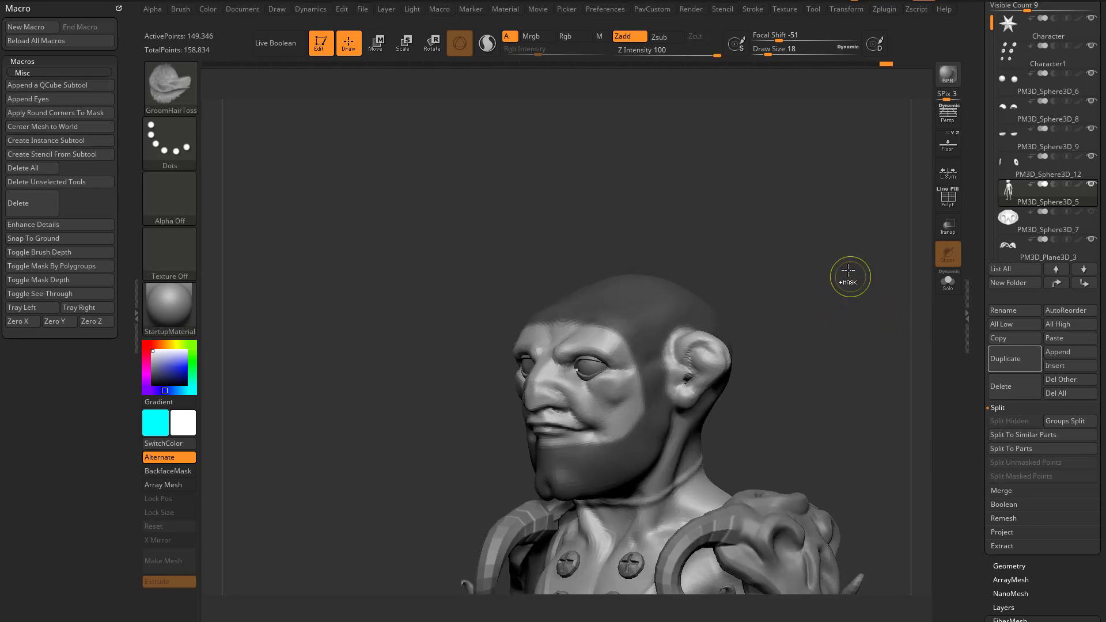
{"action": "left_click_drag", "start_coordinate": [847, 270], "coordinate": [858, 288], "text": "ctrl"}
{"action": "mouse_move", "coordinate": [824, 290]}
{"action": "left_mouse_down", "text": "shift"}
{"action": "mouse_move", "coordinate": [836, 296]}
{"action": "mouse_move", "coordinate": [809, 276]}
{"action": "mouse_move", "coordinate": [528, 286]}
{"action": "mouse_move", "coordinate": [570, 354]}
{"action": "mouse_move", "coordinate": [602, 377]}
{"action": "mouse_move", "coordinate": [637, 337]}
{"action": "mouse_move", "coordinate": [794, 374]}
{"action": "left_mouse_up", "text": "shift"}
{"action": "left_click_drag", "start_coordinate": [596, 386], "coordinate": [616, 275], "text": "ctrl"}
{"action": "left_click_drag", "start_coordinate": [769, 281], "coordinate": [809, 281]}
{"action": "mouse_move", "coordinate": [662, 238]}
{"action": "left_mouse_down", "text": "ctrl"}
{"action": "mouse_move", "coordinate": [626, 339]}
{"action": "mouse_move", "coordinate": [673, 253]}
{"action": "left_mouse_up", "text": "ctrl"}
{"action": "left_click_drag", "start_coordinate": [806, 300], "coordinate": [923, 337]}
- Preview FiberMesh on the masked scalp with a Length of about 182 and a Coverage of 5000
{"action": "left_click_drag", "start_coordinate": [979, 391], "coordinate": [983, 258]}
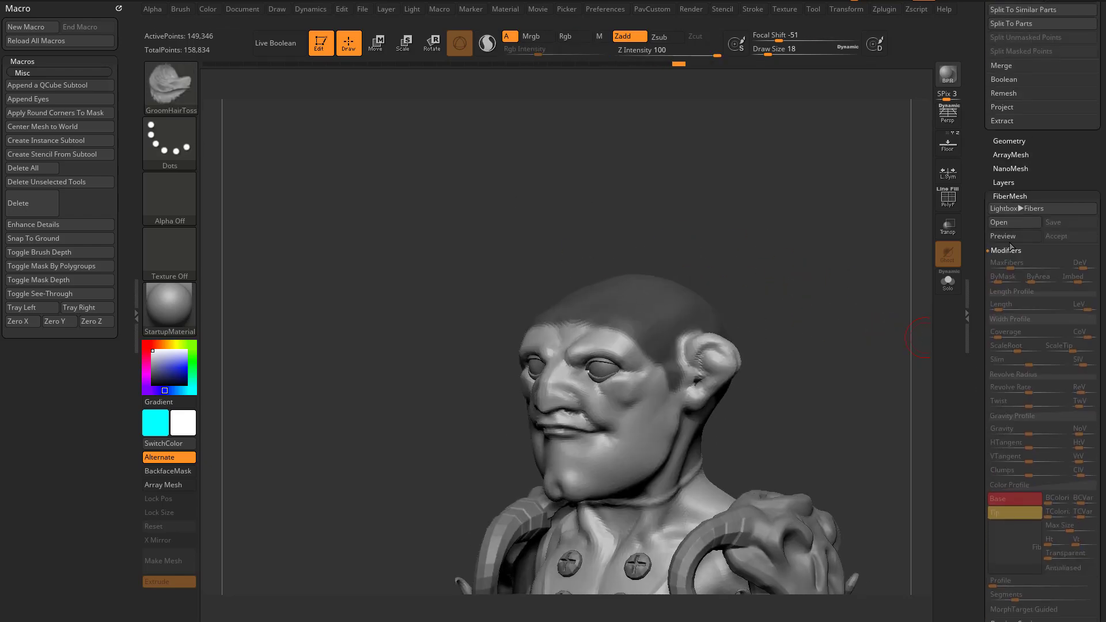
{"action": "left_click", "coordinate": [1007, 238]}
{"action": "left_click_drag", "start_coordinate": [878, 337], "coordinate": [877, 305], "text": "alt"}
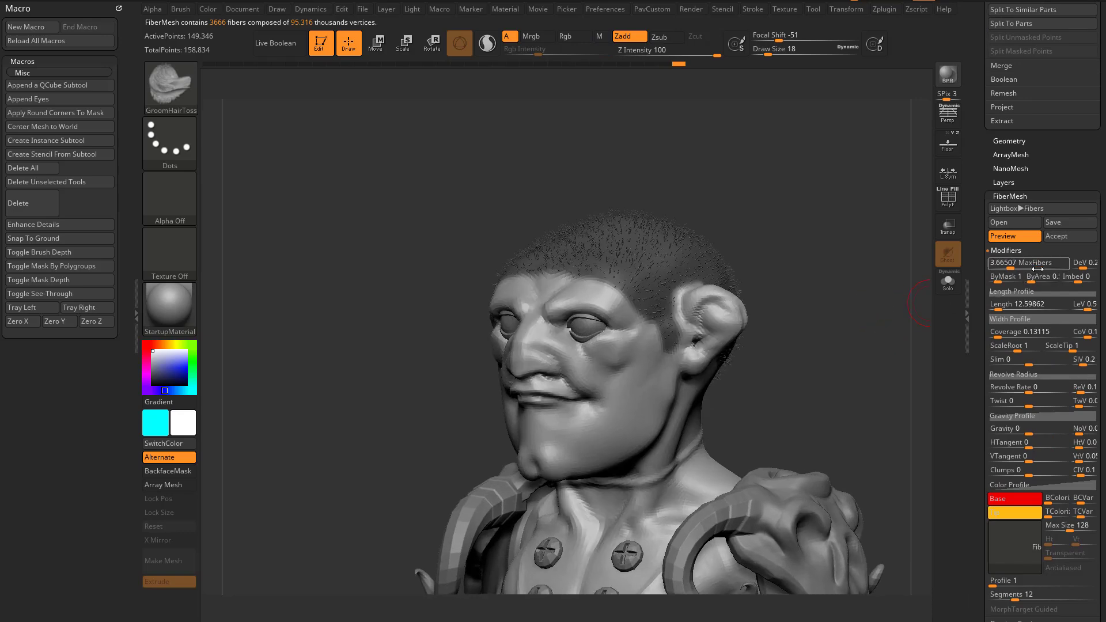
{"action": "left_click_drag", "start_coordinate": [1025, 306], "coordinate": [1073, 334]}
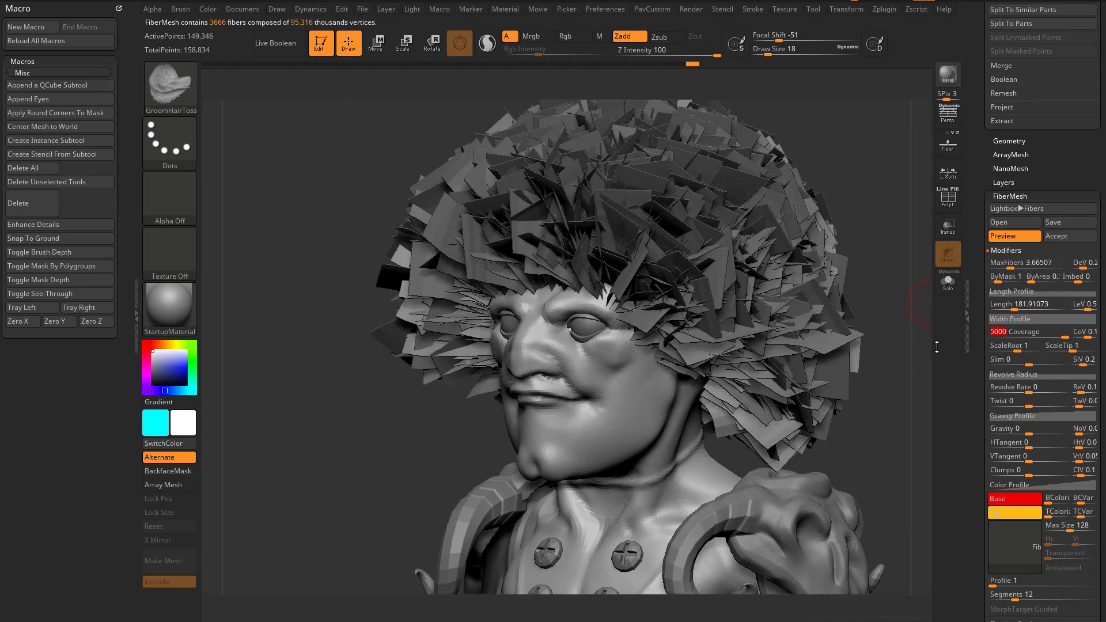
{"action": "mouse_move", "coordinate": [915, 357]}
{"action": "left_mouse_down"}
{"action": "mouse_move", "coordinate": [926, 356]}
{"action": "mouse_move", "coordinate": [913, 358]}
{"action": "left_mouse_up"}
- Turn the fibers into a few long drooping strips with Length about 395, Gravity about 0.157 and MaxFibers about 0.027
{"action": "left_click_drag", "start_coordinate": [1015, 307], "coordinate": [1025, 306]}
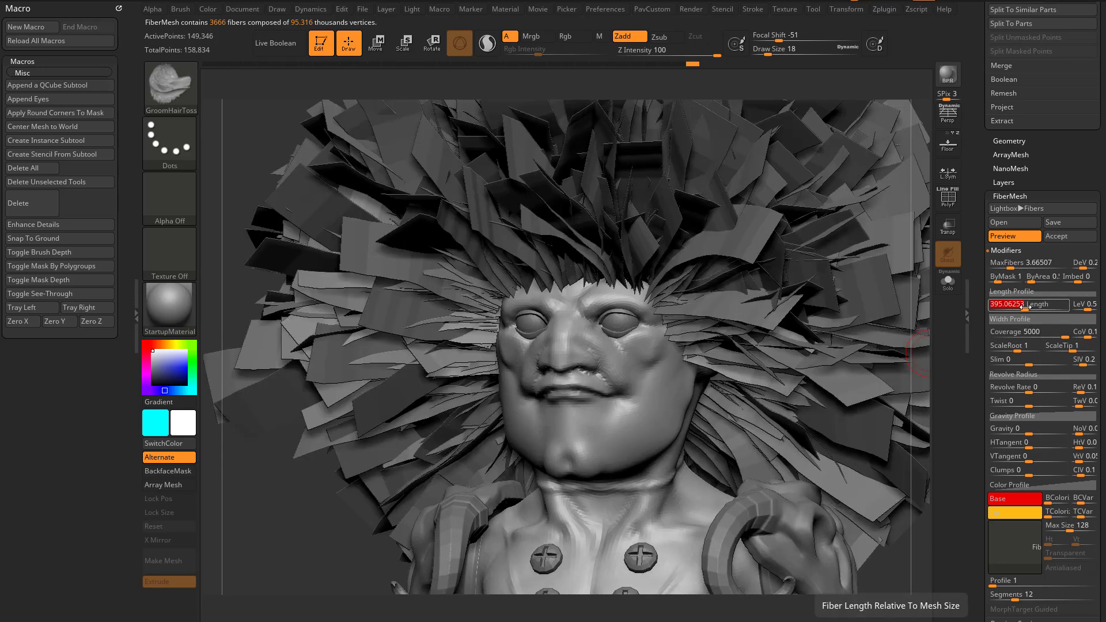
{"action": "scroll", "coordinate": [1014, 322], "scroll_direction": "down", "scroll_amount": 3}
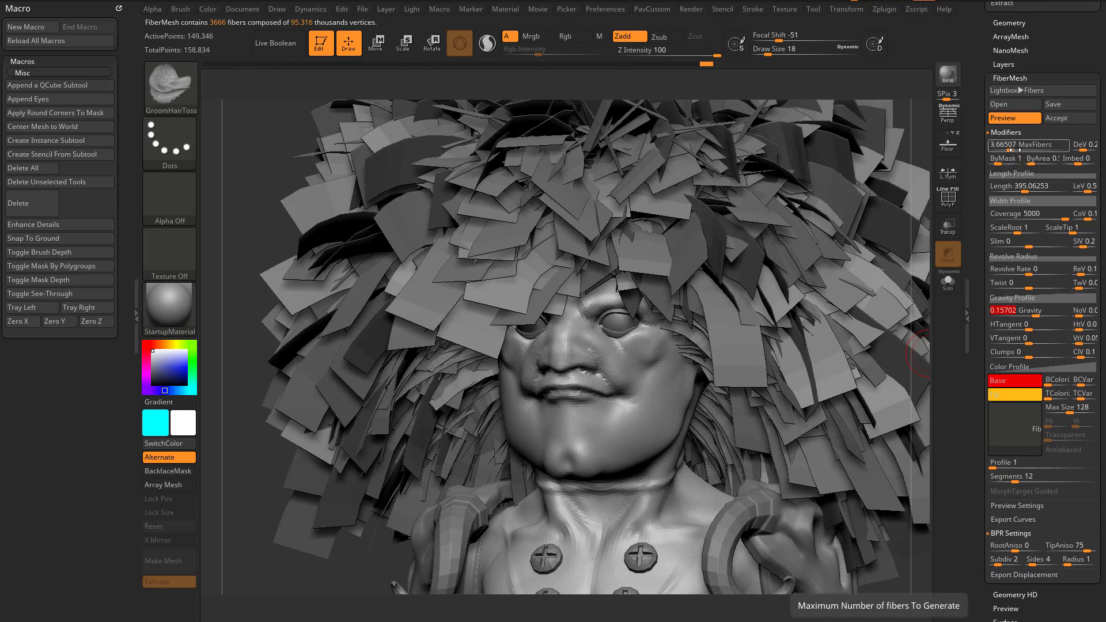
{"action": "left_click_drag", "start_coordinate": [1024, 145], "coordinate": [998, 147]}
{"action": "left_click_drag", "start_coordinate": [881, 173], "coordinate": [883, 234]}
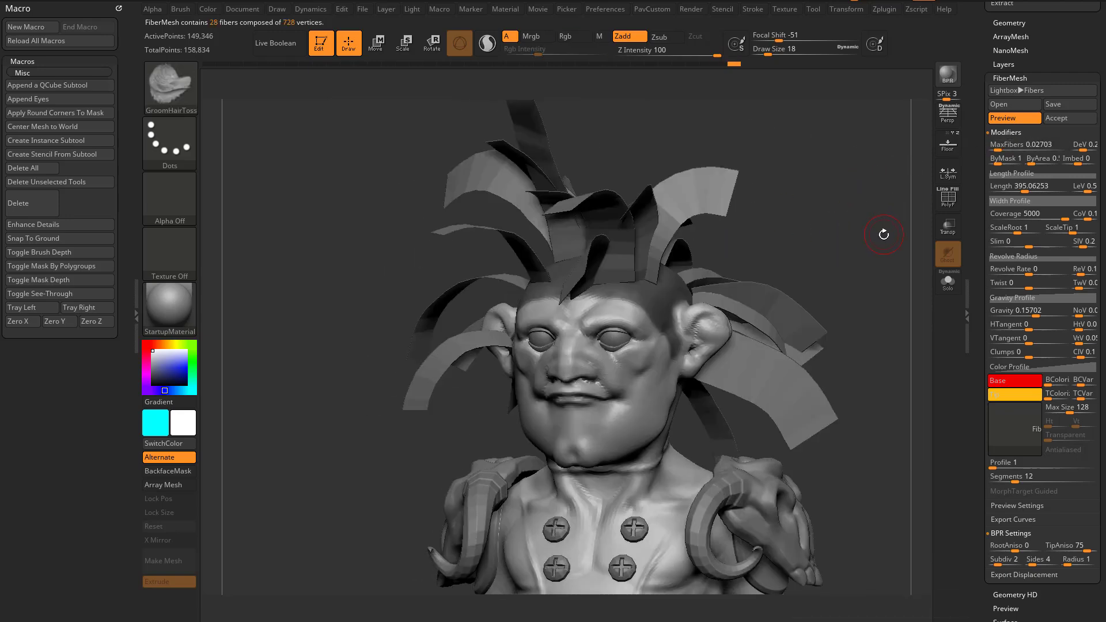
{"action": "left_click_drag", "start_coordinate": [978, 339], "coordinate": [977, 256]}
{"action": "left_click_drag", "start_coordinate": [915, 243], "coordinate": [884, 243]}
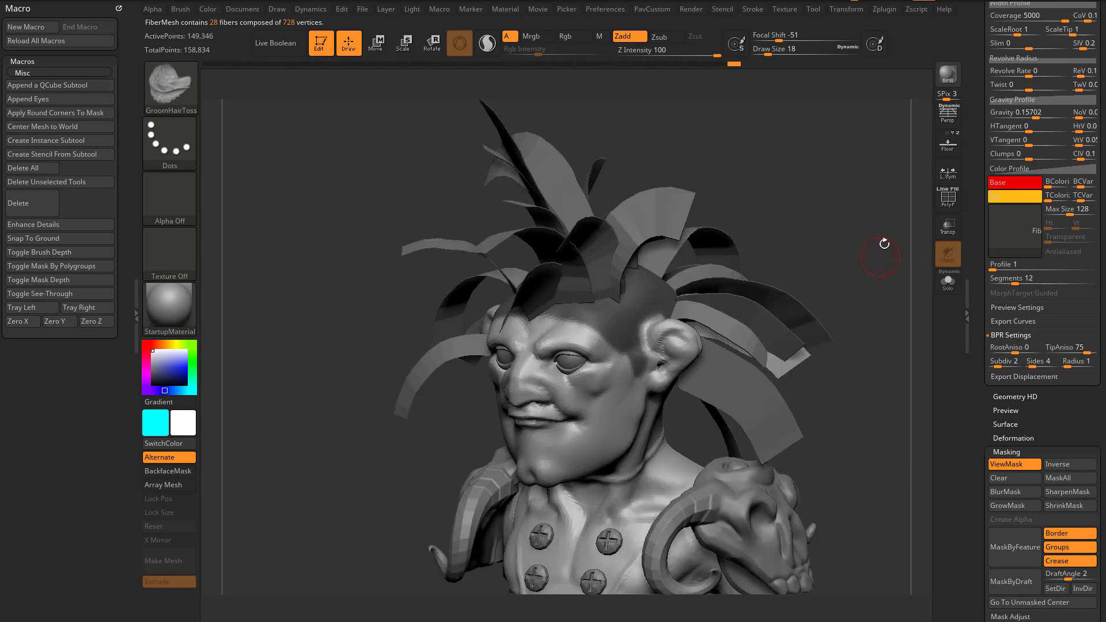
- Set the fiber Segments to 14 and Profile to 4, and check the solid strands with the polyframe display
{"action": "left_click_drag", "start_coordinate": [1017, 281], "coordinate": [1009, 267]}
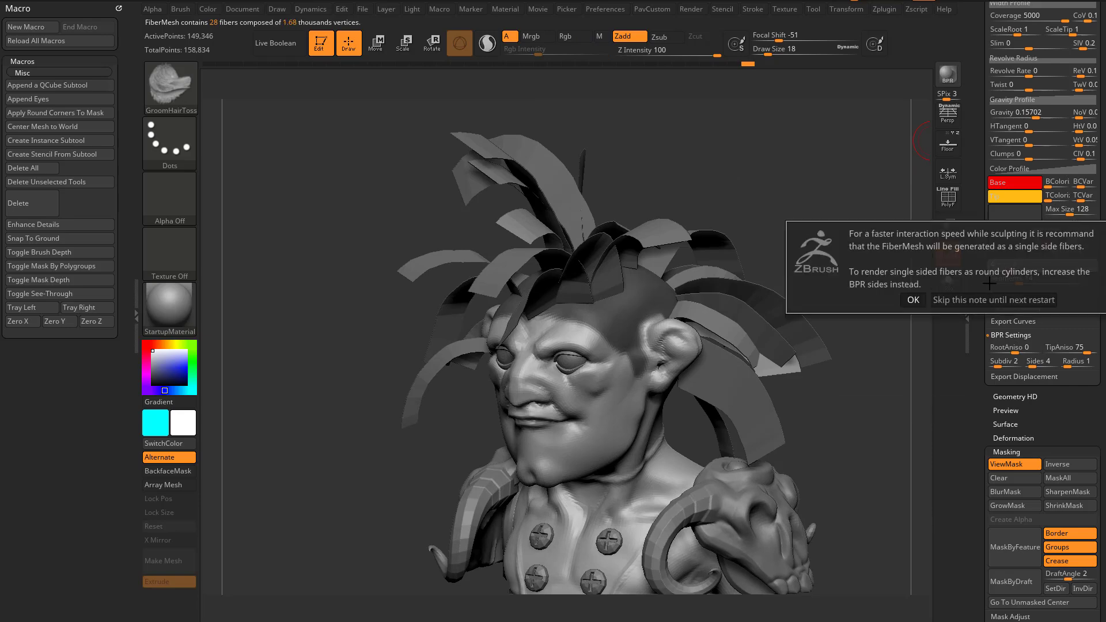
{"action": "left_click", "coordinate": [921, 300]}
{"action": "left_click_drag", "start_coordinate": [898, 311], "coordinate": [661, 327]}
{"action": "left_click", "coordinate": [946, 203]}
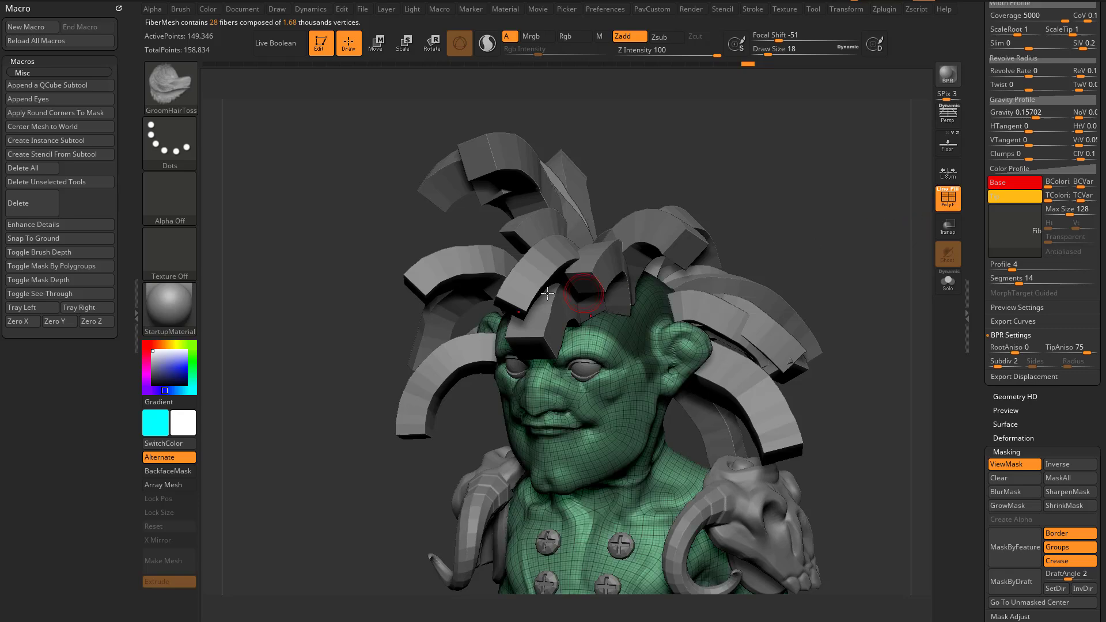
{"action": "left_click", "coordinate": [947, 198]}
{"action": "left_click_drag", "start_coordinate": [849, 262], "coordinate": [1015, 288]}
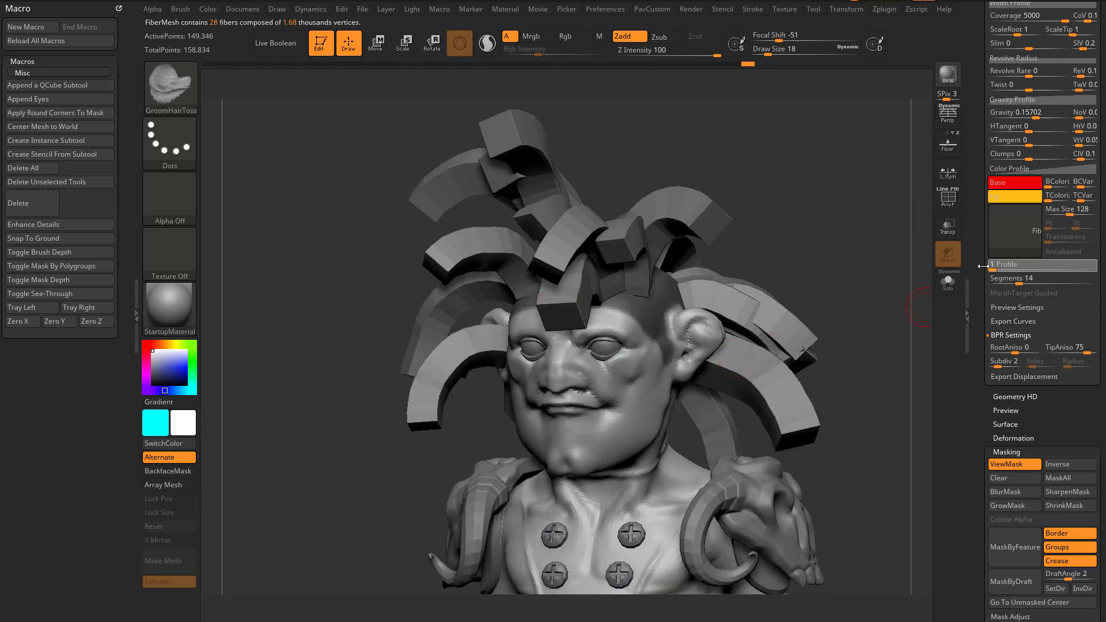
- Set the fiber Profile to 1 and render a BPR image with the default Subdiv 2 and Sides 4
{"action": "left_click_drag", "start_coordinate": [983, 266], "coordinate": [981, 267]}
{"action": "left_click_drag", "start_coordinate": [977, 363], "coordinate": [973, 313]}
{"action": "left_click_drag", "start_coordinate": [979, 389], "coordinate": [983, 286]}
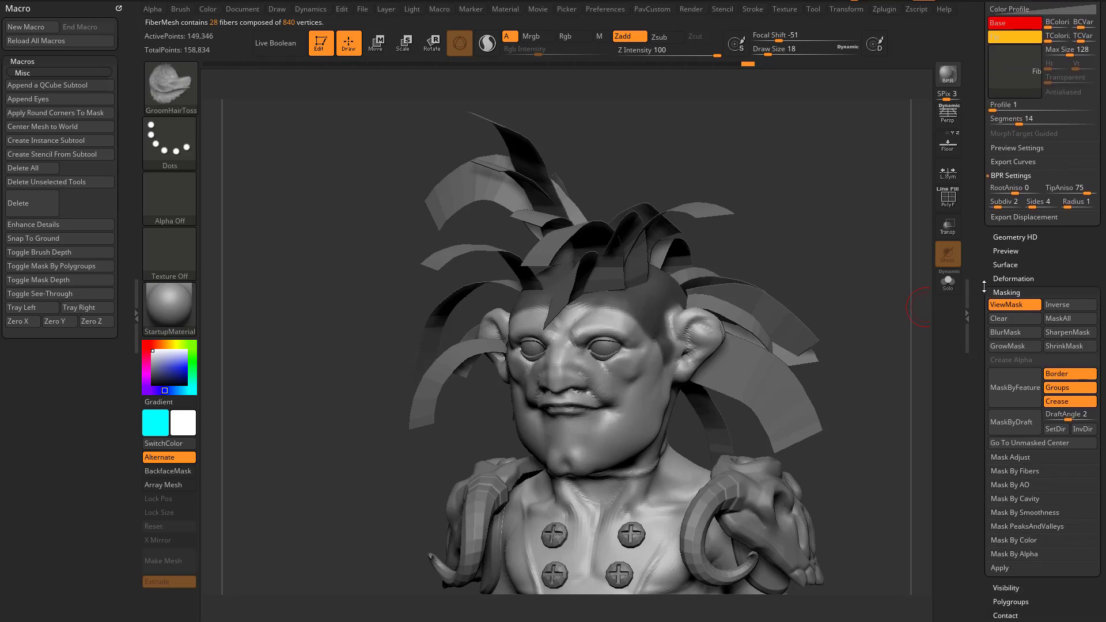
{"action": "scroll", "coordinate": [984, 286], "scroll_direction": "down", "scroll_amount": 1}
{"action": "scroll", "coordinate": [988, 197], "scroll_direction": "up", "scroll_amount": 3}
{"action": "key", "text": "shift+r"}
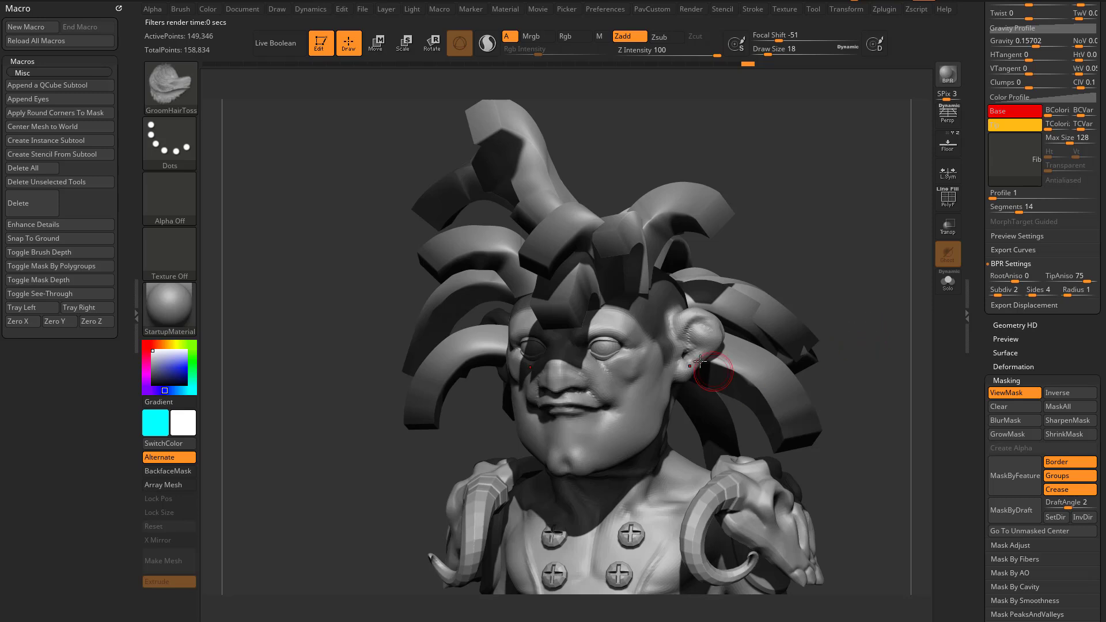
{"action": "left_click_drag", "start_coordinate": [882, 326], "coordinate": [898, 320]}
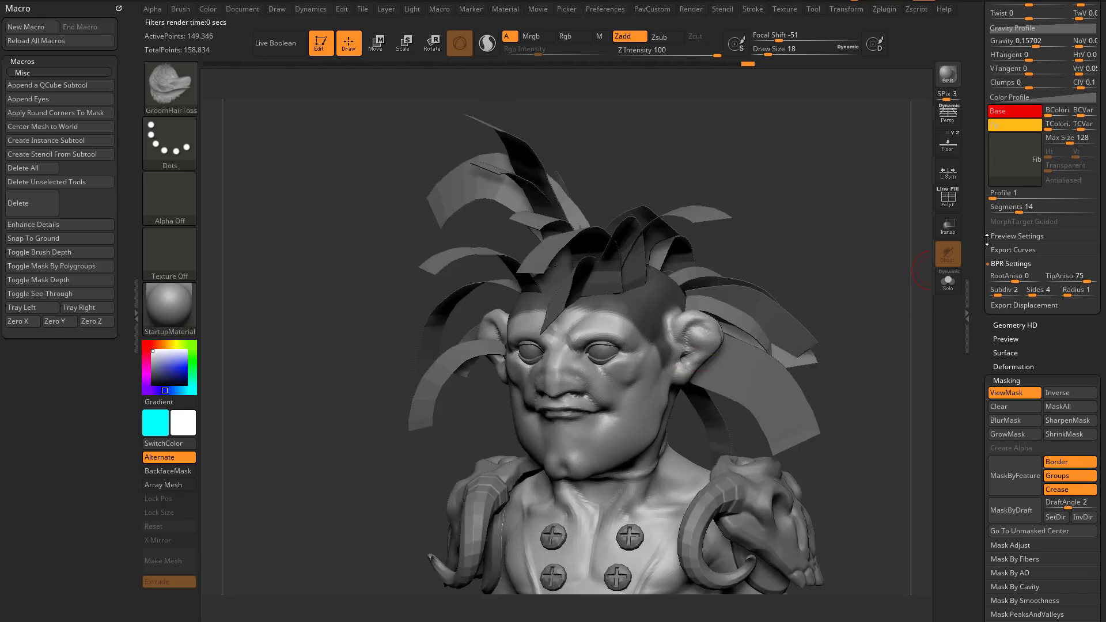
- Compare the strands at Profile 4 in the viewport and return the fiber Profile to 1
{"action": "left_click_drag", "start_coordinate": [1009, 193], "coordinate": [1010, 193]}
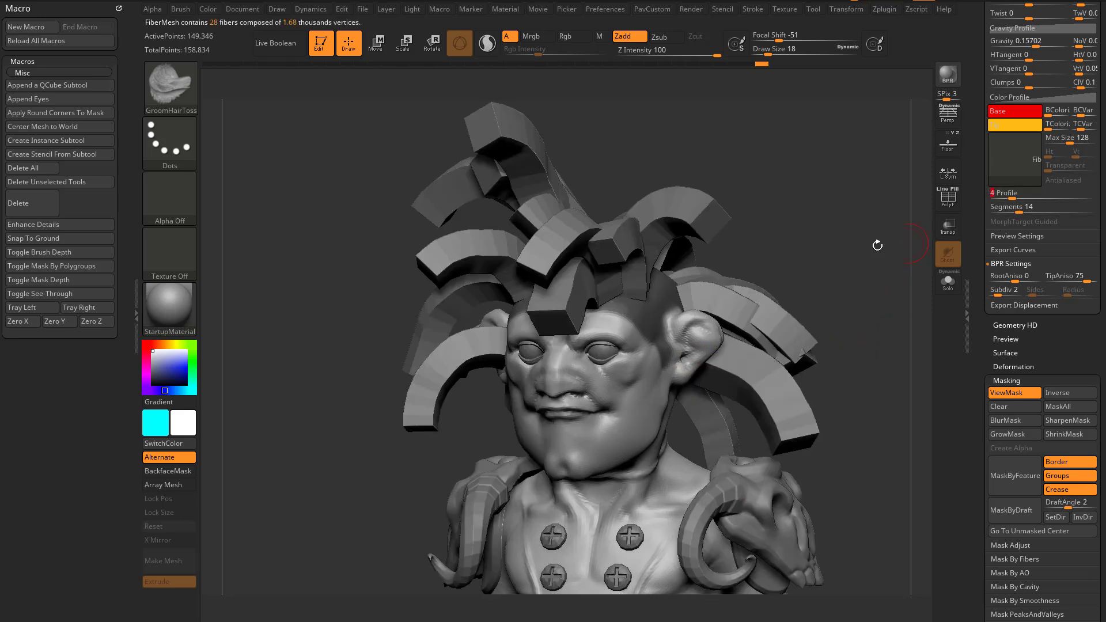
{"action": "left_click_drag", "start_coordinate": [876, 244], "coordinate": [864, 274]}
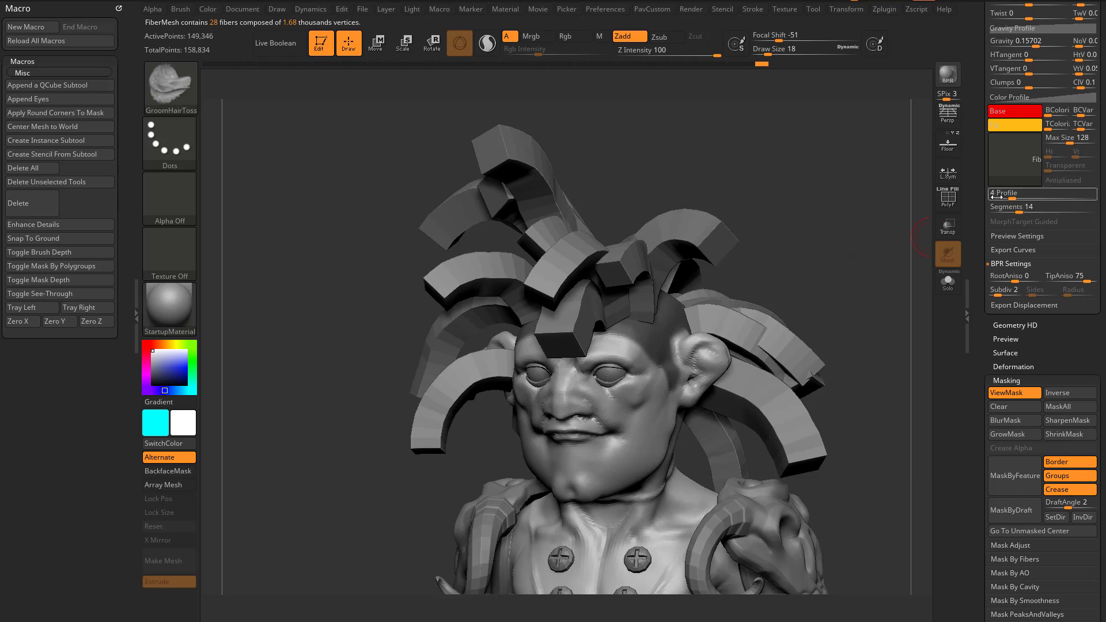
{"action": "left_click_drag", "start_coordinate": [971, 199], "coordinate": [969, 198]}
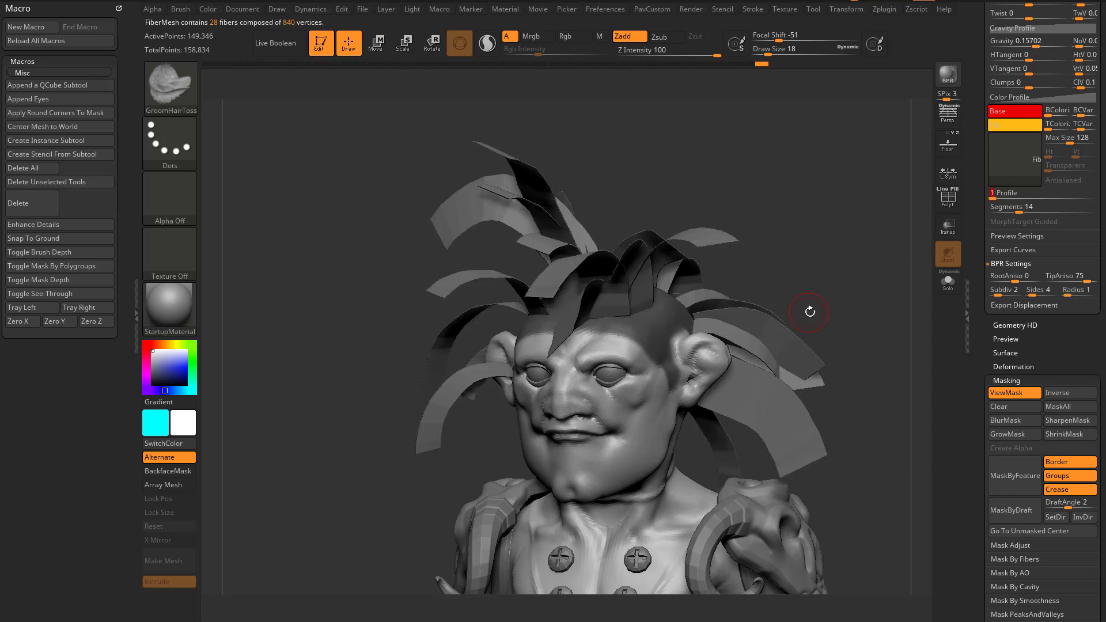
- Try the star image Texture 12 on the fibers, inspect it, and switch the fiber texture off again
{"action": "left_click", "coordinate": [1012, 157]}
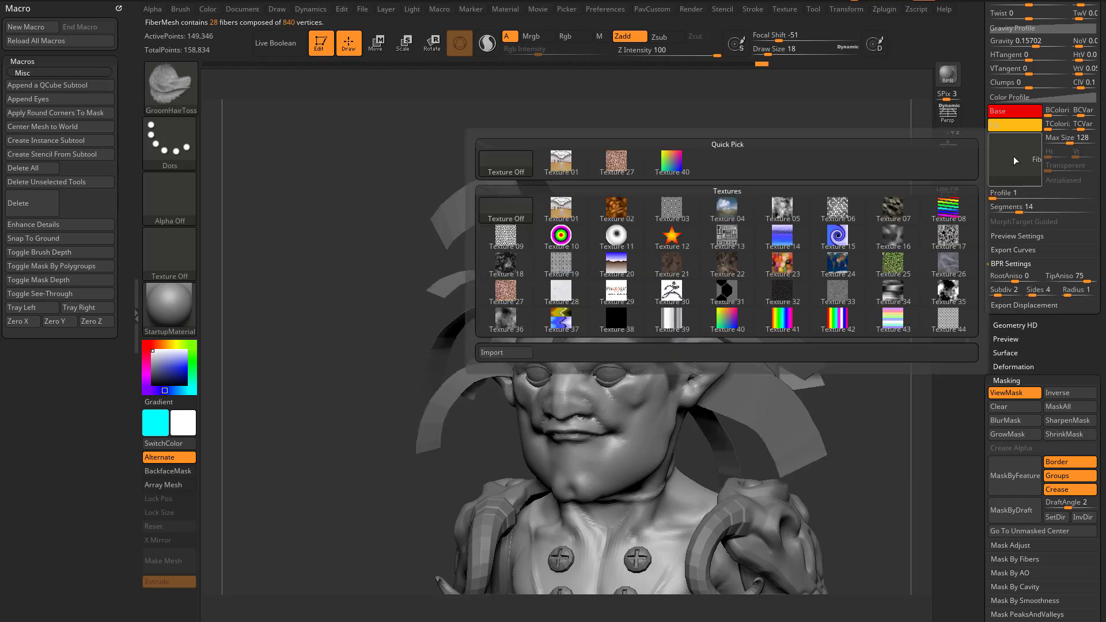
{"action": "left_click", "coordinate": [672, 236]}
{"action": "left_click", "coordinate": [752, 279]}
{"action": "left_click_drag", "start_coordinate": [891, 289], "coordinate": [903, 370]}
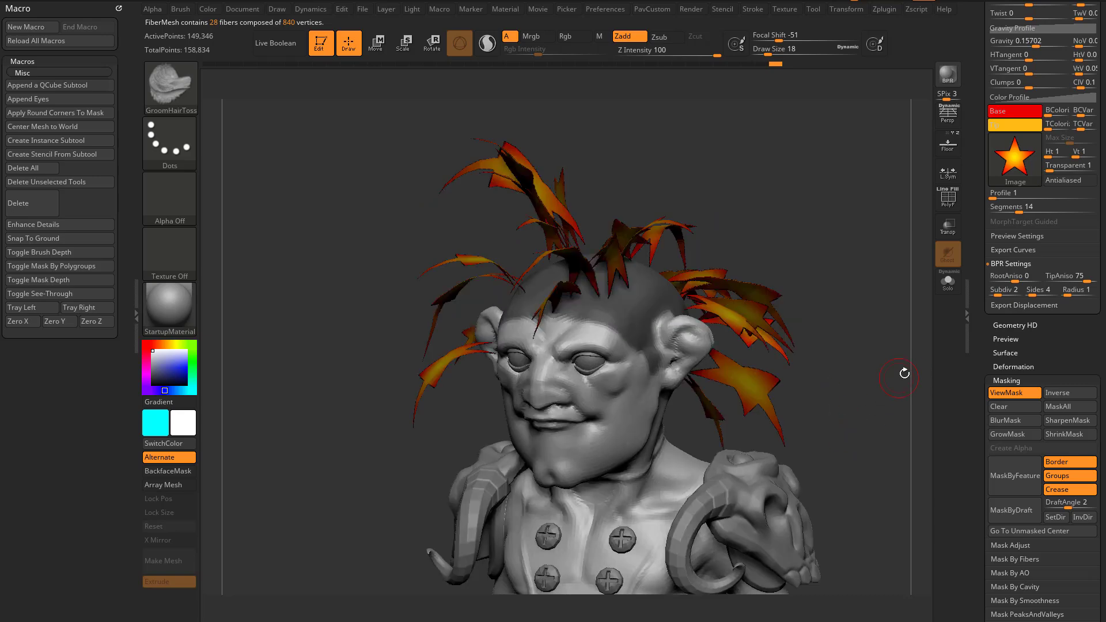
{"action": "left_click", "coordinate": [1017, 161]}
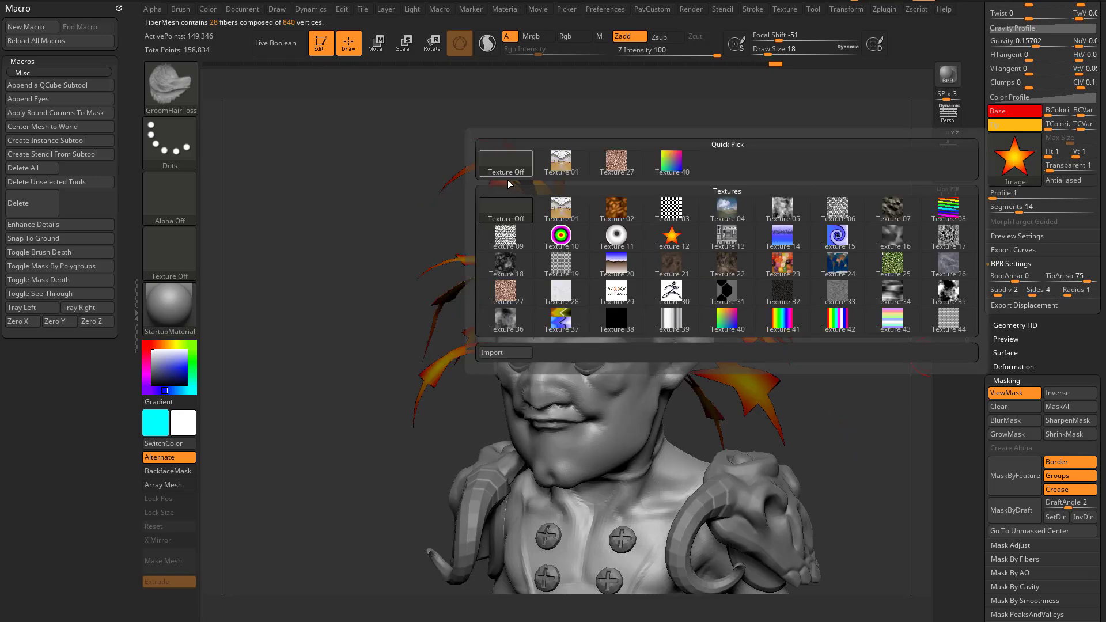
{"action": "left_click", "coordinate": [509, 202]}
{"action": "left_click_drag", "start_coordinate": [842, 244], "coordinate": [768, 277]}
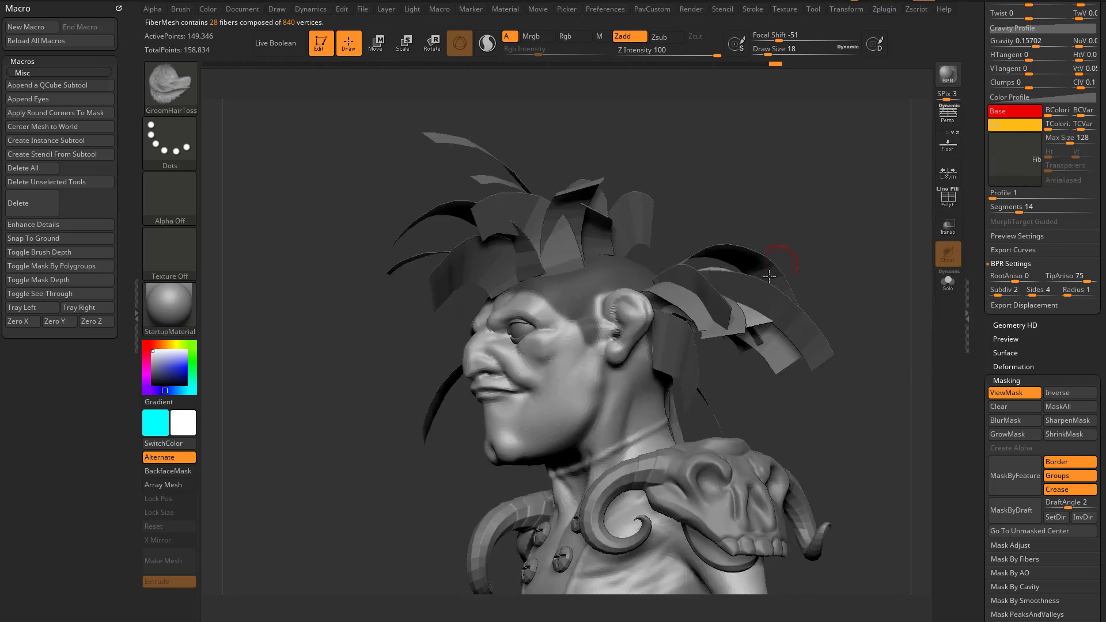
- Show the polyframe, apply the star image Texture 12 to the fibers and render the head with BPR
{"action": "left_click", "coordinate": [957, 197]}
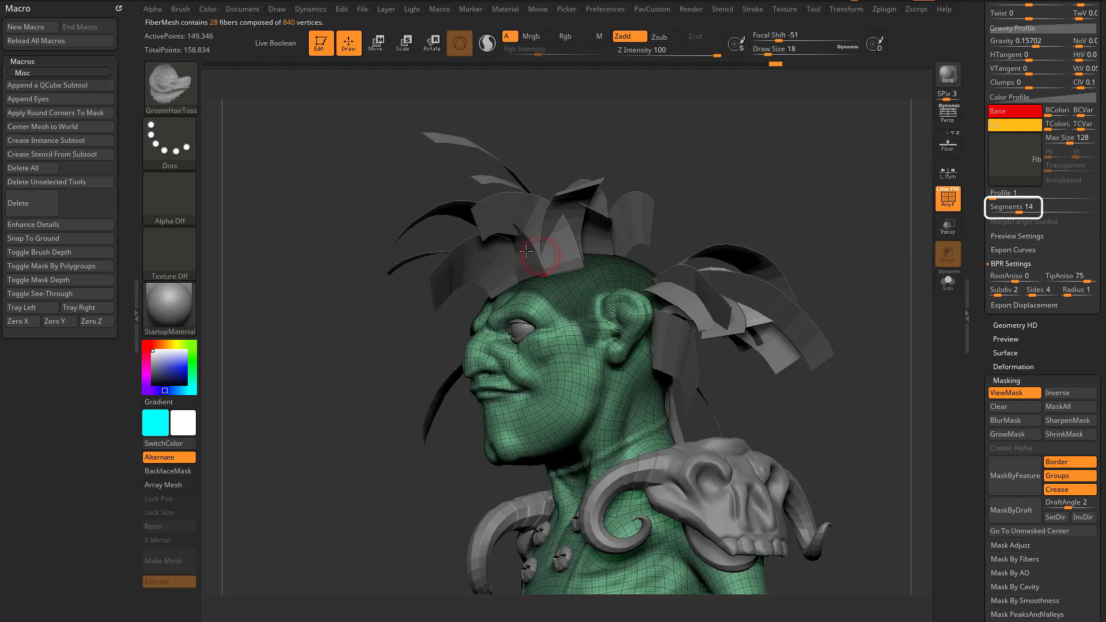
{"action": "left_click", "coordinate": [1014, 154]}
{"action": "left_click", "coordinate": [678, 230]}
{"action": "left_click_drag", "start_coordinate": [866, 222], "coordinate": [873, 288]}
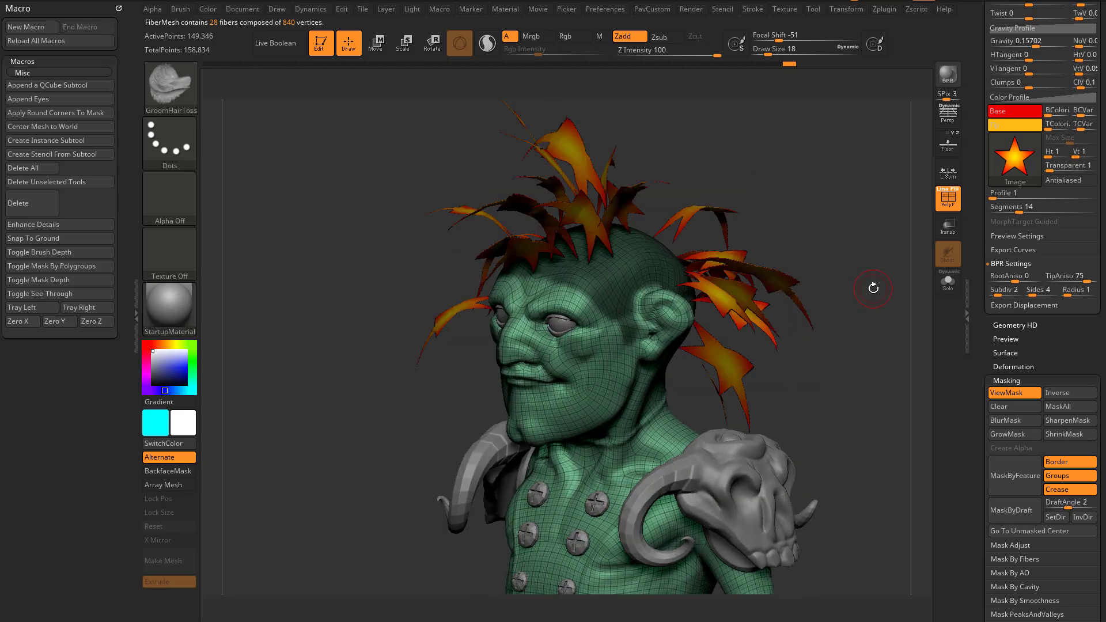
{"action": "left_click", "coordinate": [941, 79]}
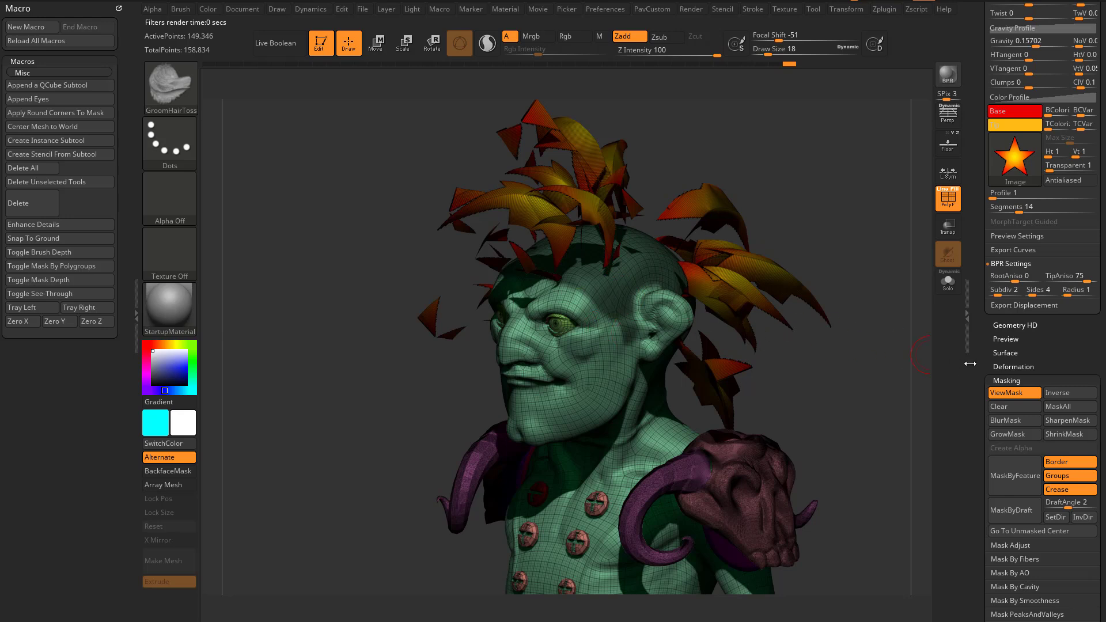
- Set the fibers' BPR Subdiv to 0 and render the star-textured strips again with BPR
{"action": "scroll", "coordinate": [1027, 183], "scroll_direction": "down", "scroll_amount": 4}
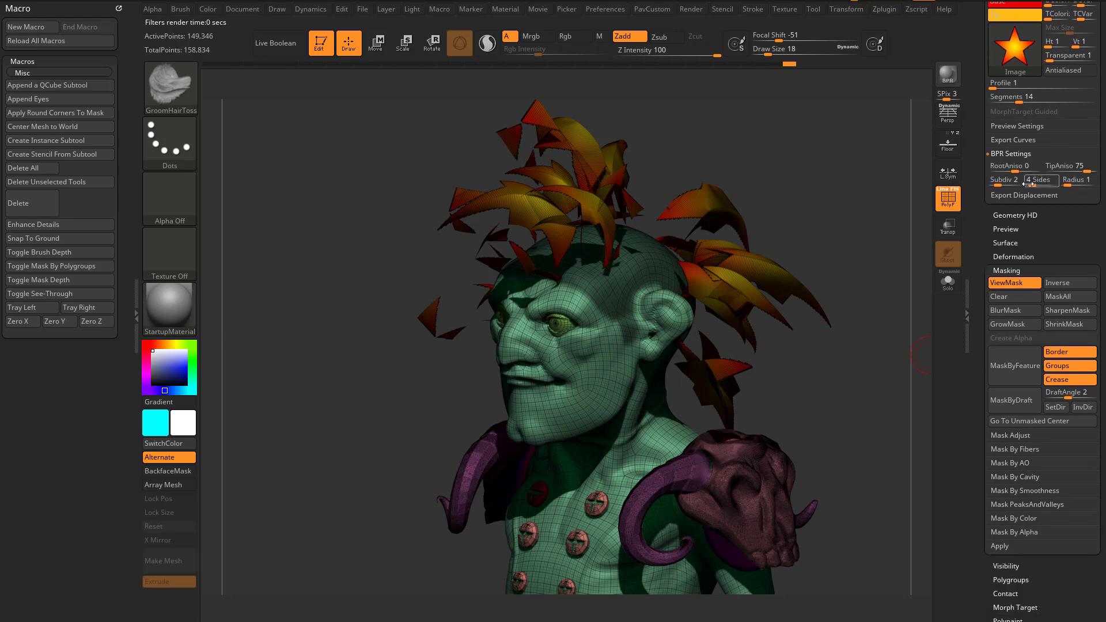
{"action": "left_click_drag", "start_coordinate": [1028, 184], "coordinate": [982, 184]}
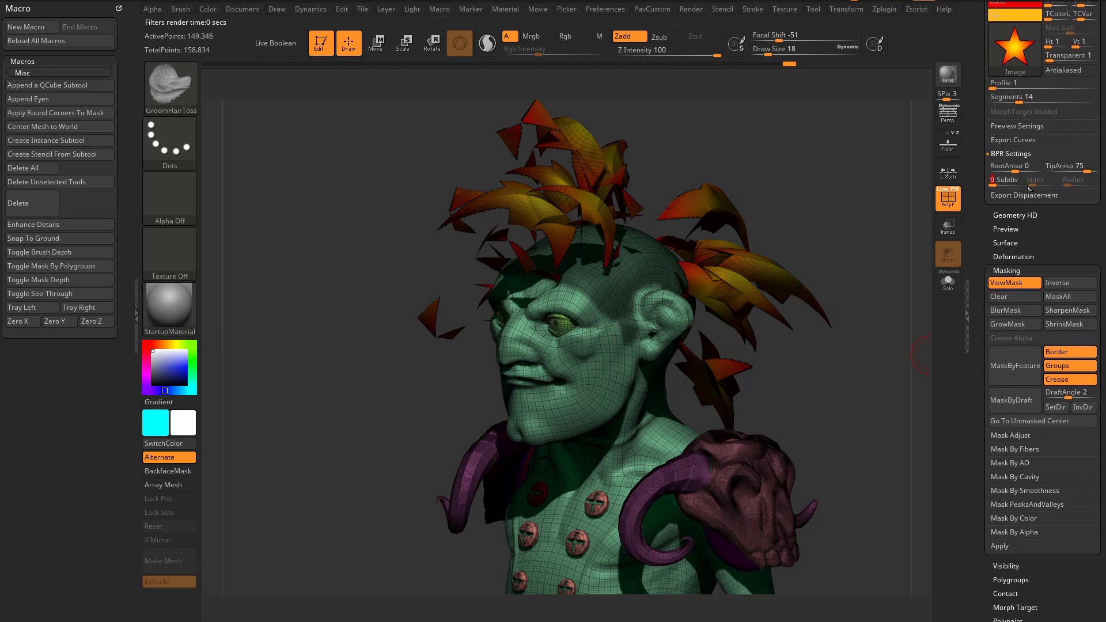
{"action": "left_click_drag", "start_coordinate": [867, 199], "coordinate": [860, 217]}
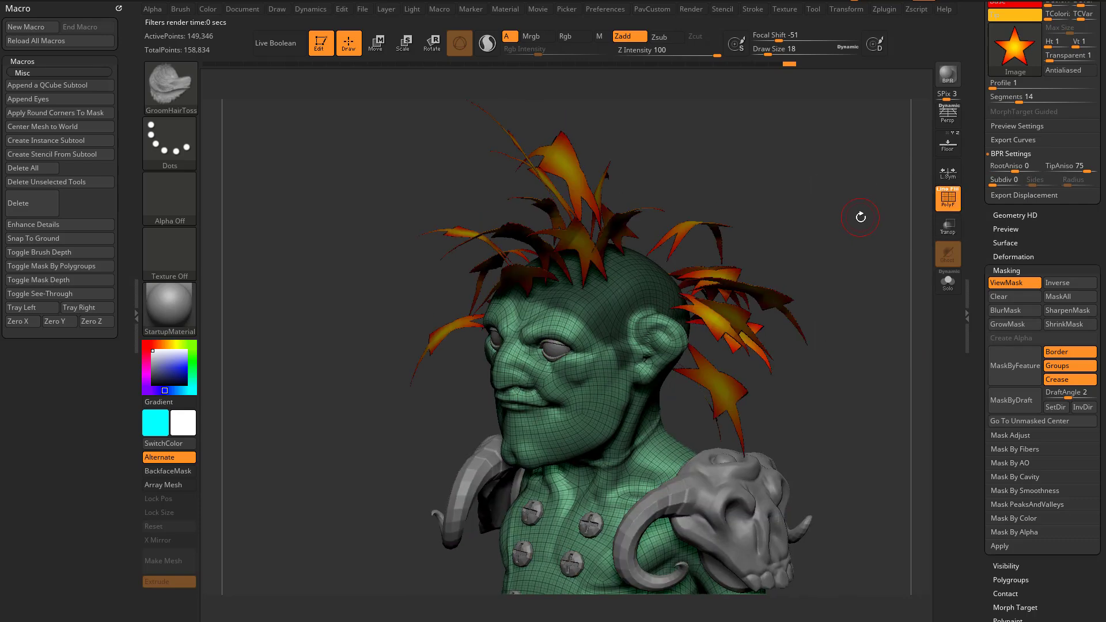
{"action": "key", "text": "shift+r"}
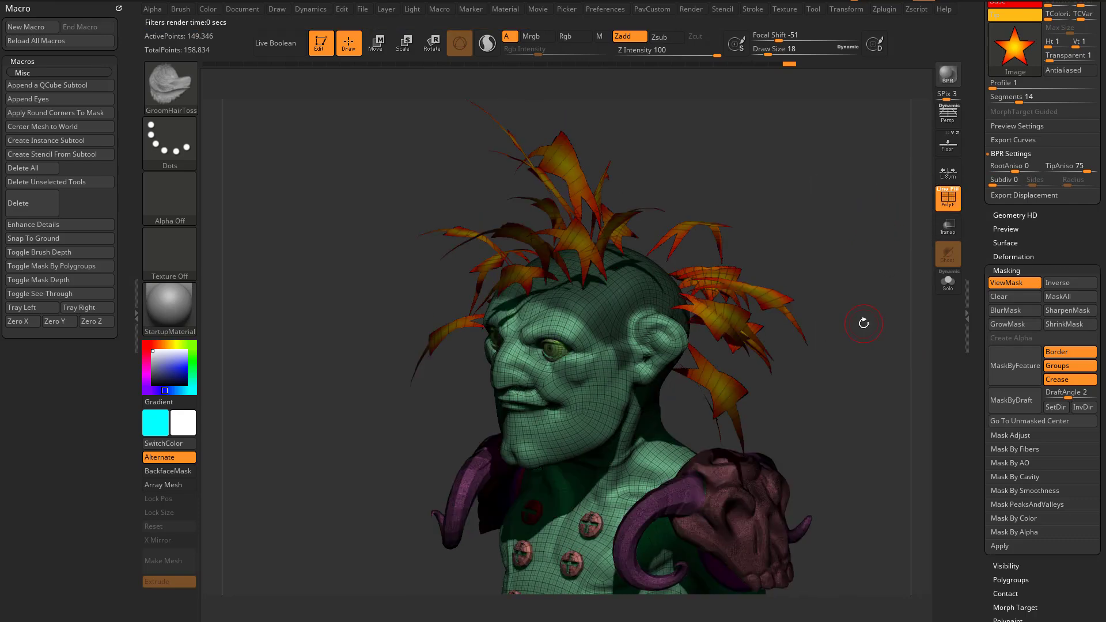
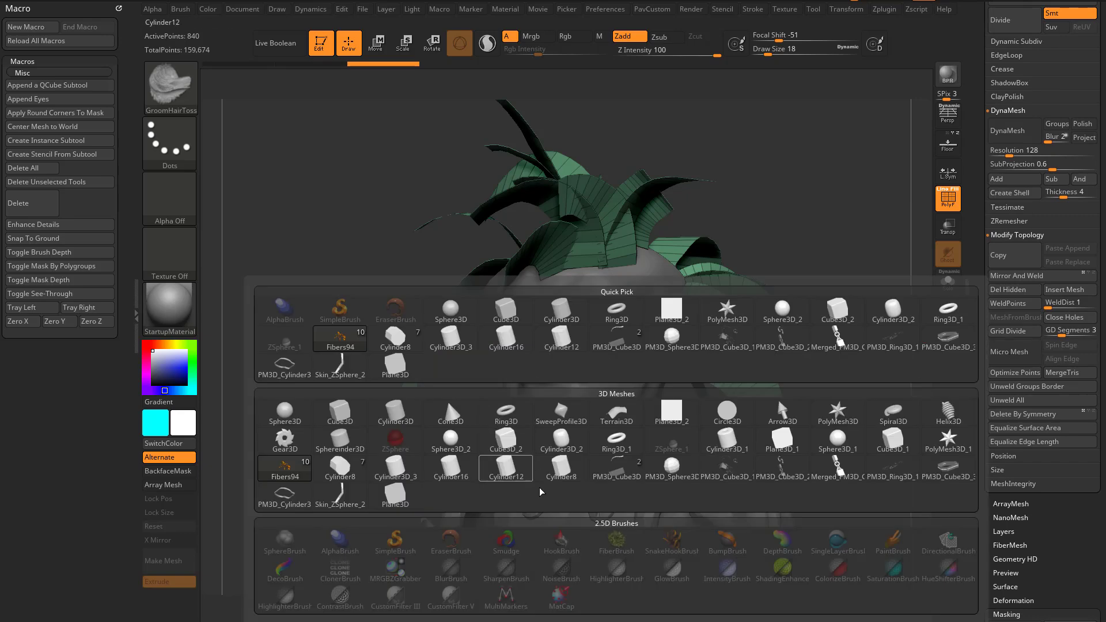
- Assign Ring3D_1 as the fibers' Micro Mesh and switch on Draw MicroMesh in the render properties
{"action": "mouse_move", "coordinate": [637, 440]}
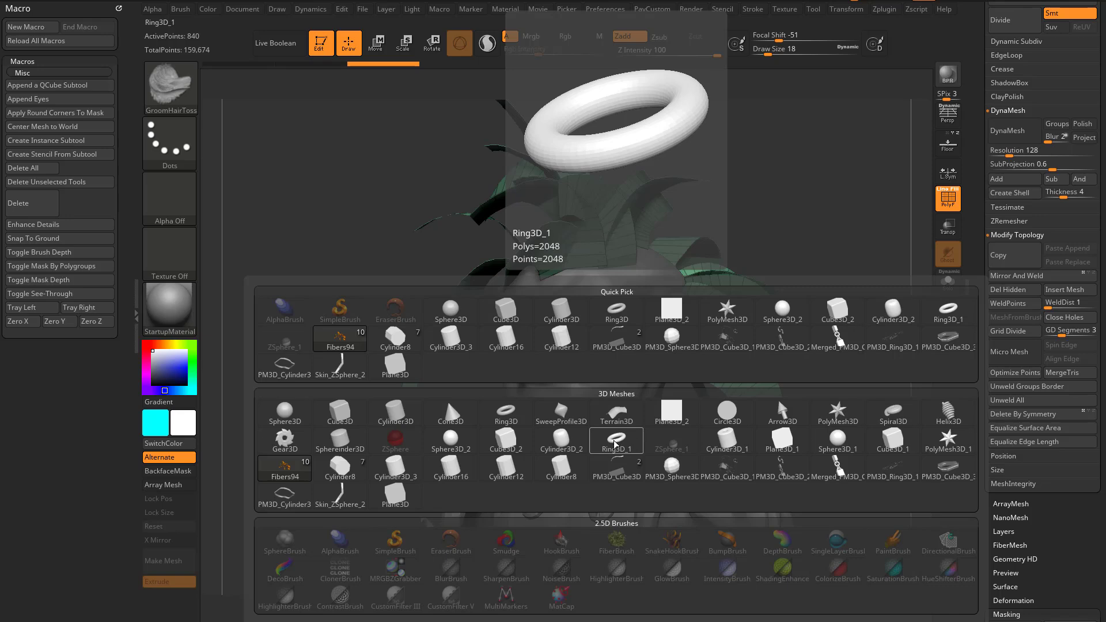
{"action": "left_click", "coordinate": [614, 444]}
{"action": "left_click", "coordinate": [579, 467]}
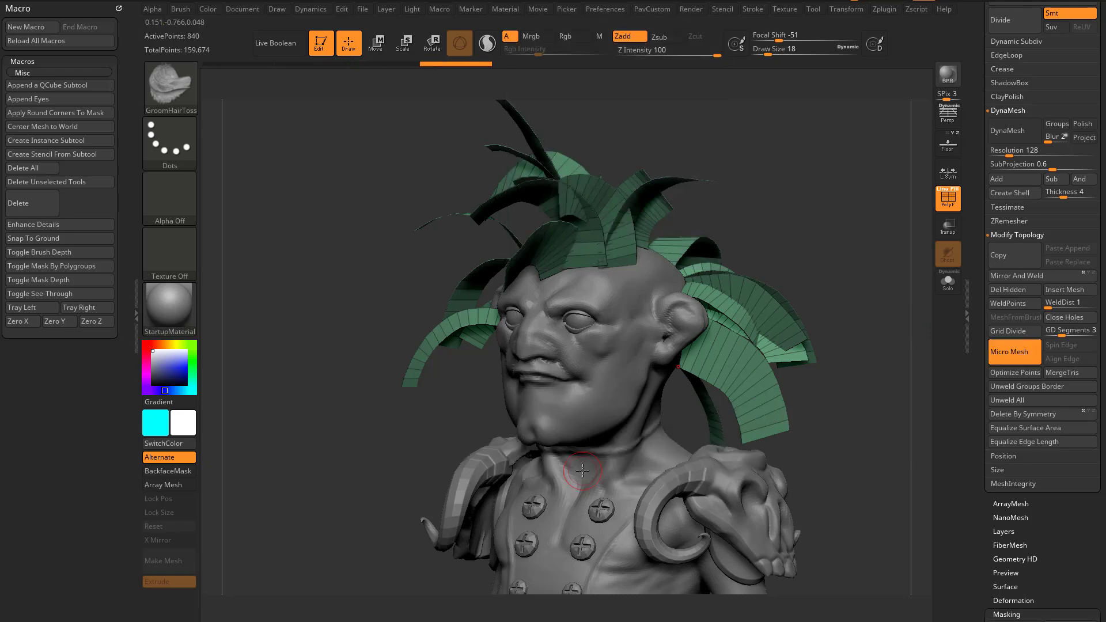
{"action": "left_click", "coordinate": [690, 10]}
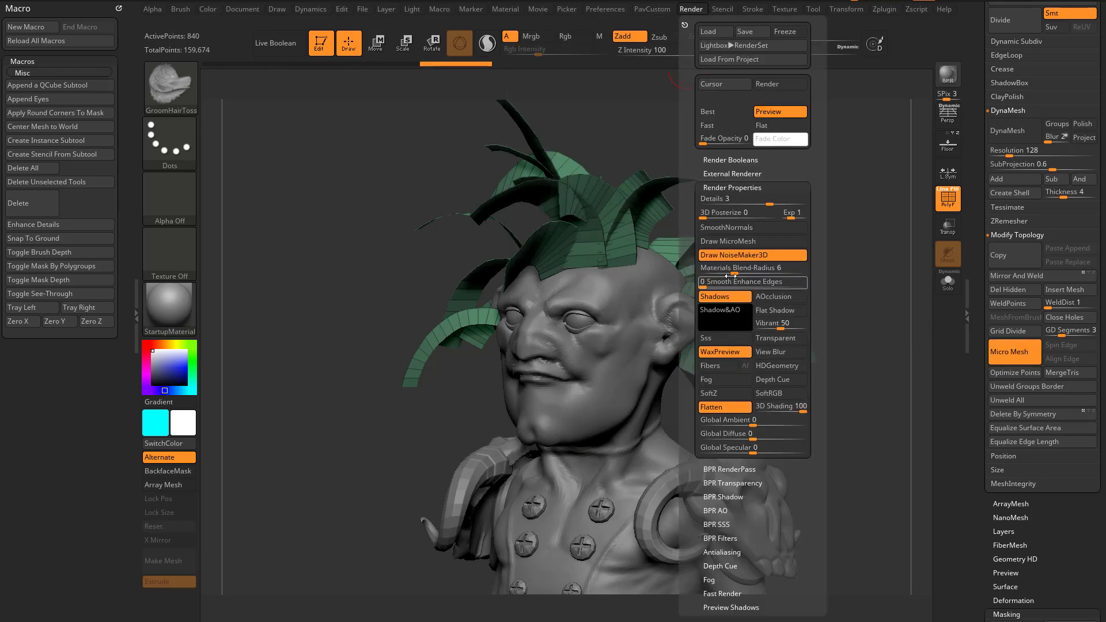
{"action": "left_click", "coordinate": [730, 242]}
{"action": "left_click_drag", "start_coordinate": [880, 235], "coordinate": [841, 328]}
{"action": "mouse_move", "coordinate": [874, 367]}
{"action": "left_mouse_down", "text": "alt"}
{"action": "mouse_move", "coordinate": [834, 252]}
{"action": "mouse_move", "coordinate": [850, 252]}
{"action": "mouse_move", "coordinate": [848, 276]}
{"action": "mouse_move", "coordinate": [817, 286]}
{"action": "left_mouse_up", "text": "alt"}
- Load the Ring3D_1 tool and convert it to a PolyMesh3D
{"action": "scroll", "coordinate": [1042, 403], "scroll_direction": "up", "scroll_amount": 15}
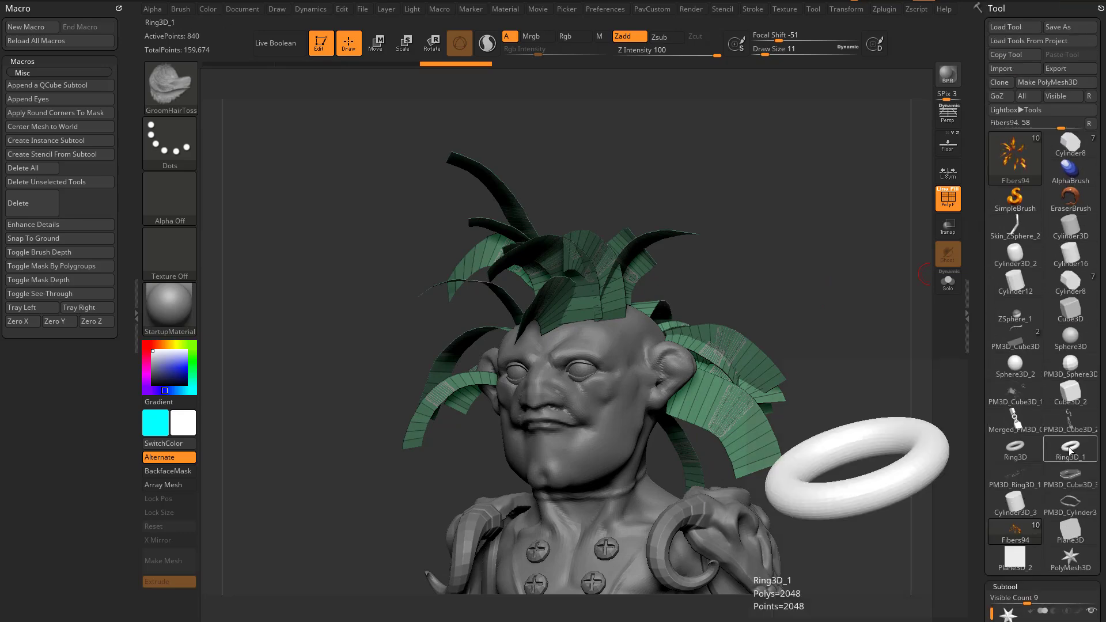
{"action": "left_click", "coordinate": [1069, 446]}
{"action": "left_click", "coordinate": [1027, 83]}
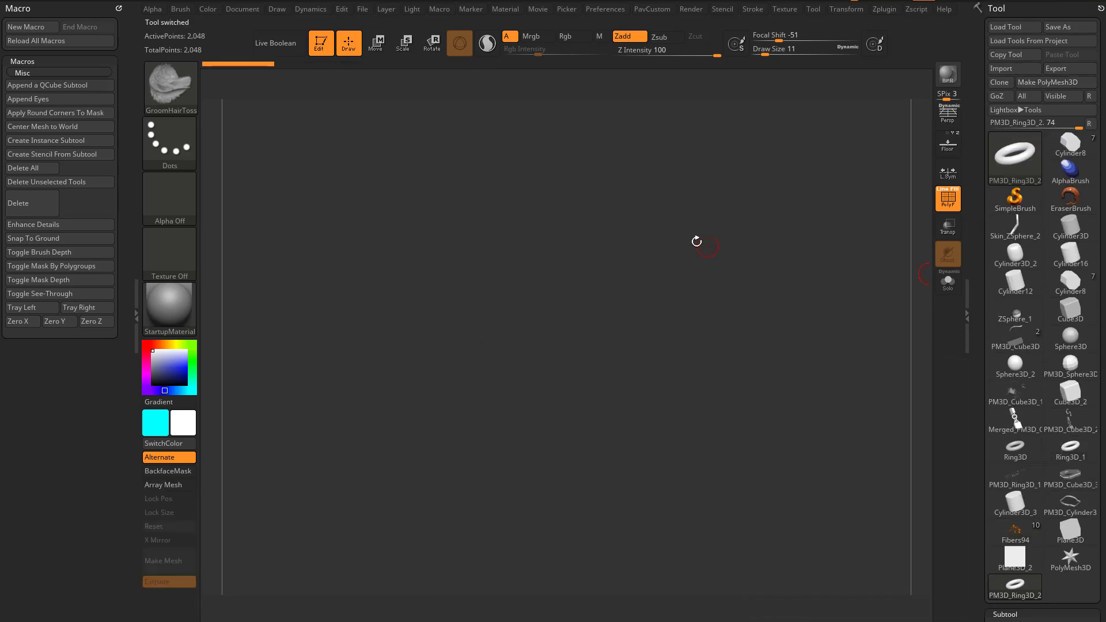
- Show the floor grid and orient the ring so that it stands upright facing the front
{"action": "left_click_drag", "start_coordinate": [795, 212], "coordinate": [804, 262], "text": "alt"}
{"action": "left_click", "coordinate": [948, 146]}
{"action": "left_click_drag", "start_coordinate": [804, 262], "coordinate": [809, 287], "text": "alt"}
{"action": "key", "text": "w"}
{"action": "left_click_drag", "start_coordinate": [734, 311], "coordinate": [676, 315], "text": "shift"}
{"action": "left_click_drag", "start_coordinate": [613, 362], "coordinate": [615, 437], "text": "shift"}
{"action": "key", "text": "q"}
{"action": "left_click_drag", "start_coordinate": [772, 328], "coordinate": [822, 336]}
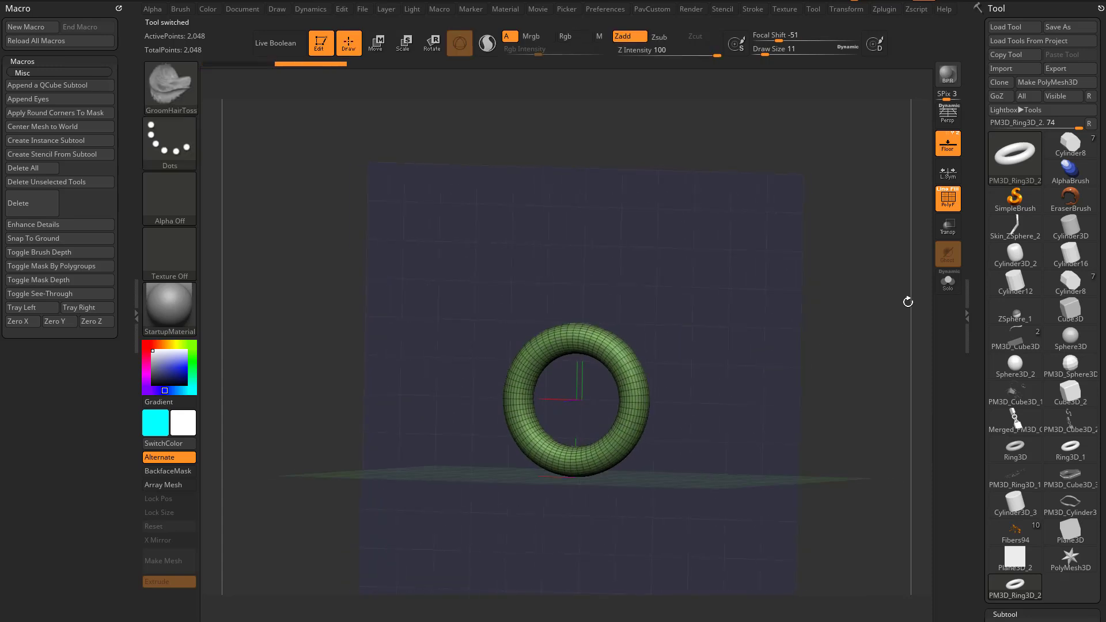
- Rename the ring subtool as micromeshRing
{"action": "left_click_drag", "start_coordinate": [977, 261], "coordinate": [972, 177]}
{"action": "scroll", "coordinate": [1005, 305], "scroll_direction": "down", "scroll_amount": 2}
{"action": "left_click", "coordinate": [1004, 303]}
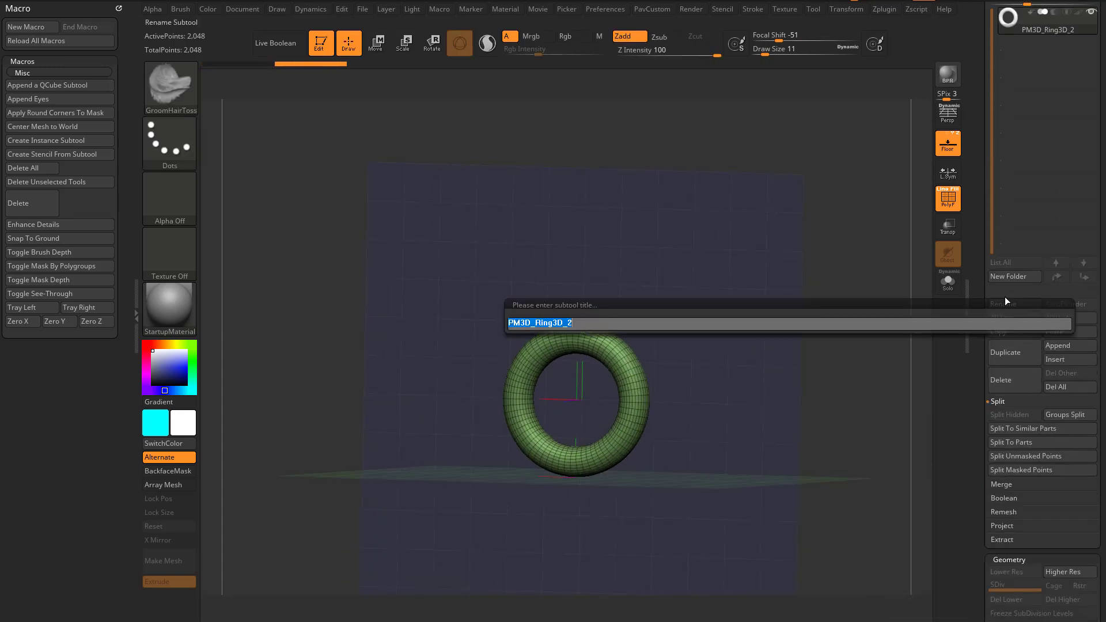
{"action": "type", "text": "micromeshRing"}
{"action": "key", "text": "Return"}
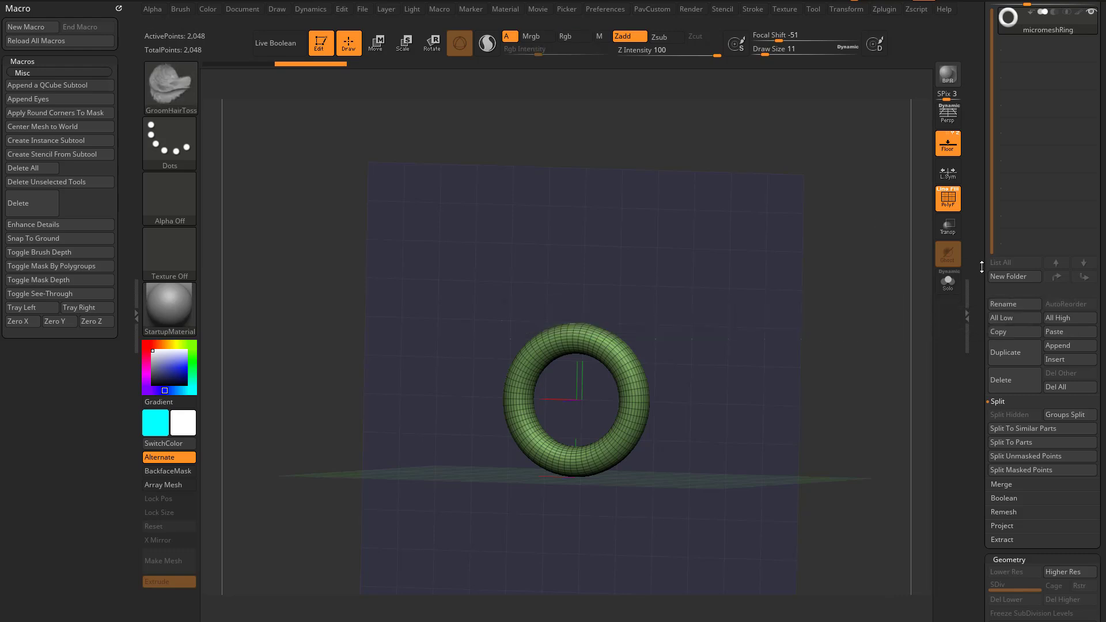
- Return to the Fibers94 goblin tool and assign micromeshRing as the fibers' Micro Mesh
{"action": "scroll", "coordinate": [975, 387], "scroll_direction": "up", "scroll_amount": 10}
{"action": "scroll", "coordinate": [975, 387], "scroll_direction": "up", "scroll_amount": 3}
{"action": "left_click", "coordinate": [1014, 352]}
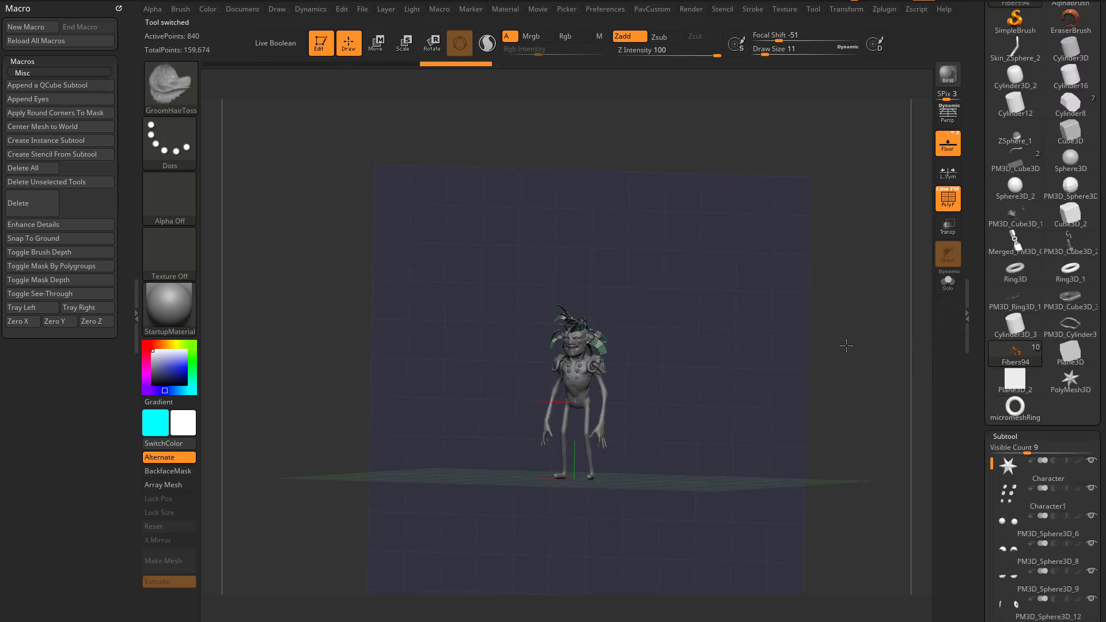
{"action": "key", "text": "f"}
{"action": "right_click_drag", "start_coordinate": [846, 363], "coordinate": [866, 410], "text": "ctrl"}
{"action": "scroll", "coordinate": [977, 386], "scroll_direction": "down", "scroll_amount": 15}
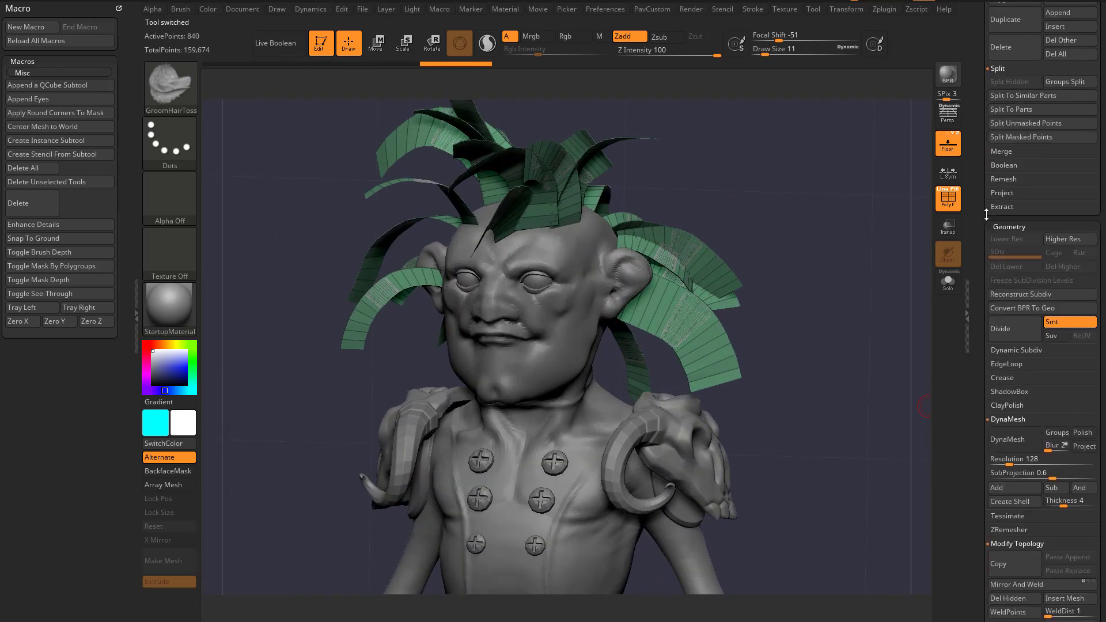
{"action": "left_click", "coordinate": [1007, 391]}
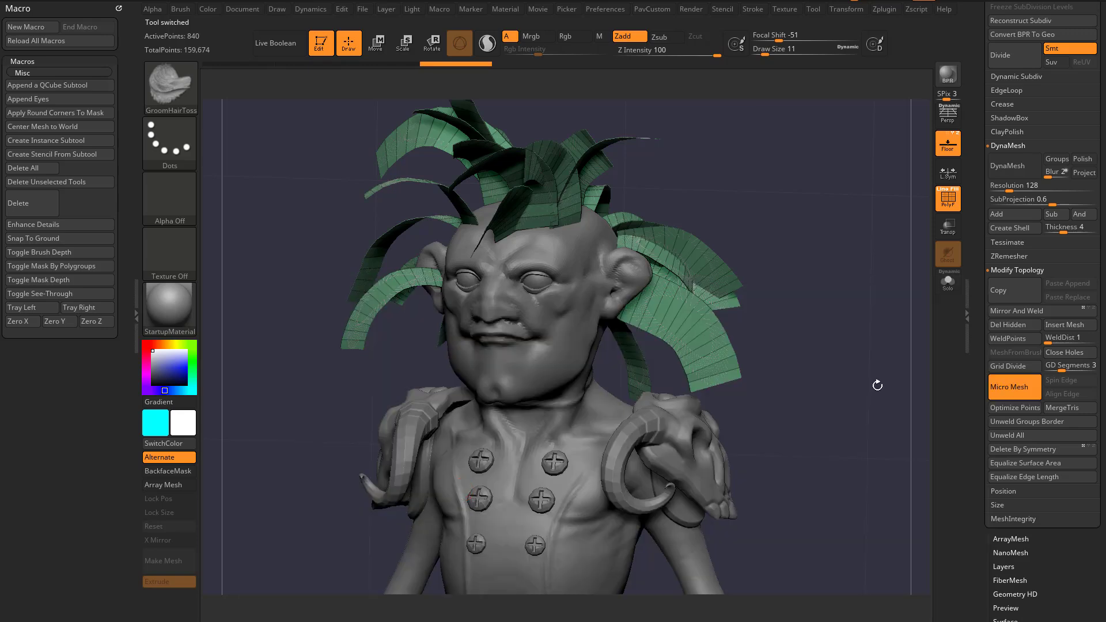
{"action": "left_click", "coordinate": [451, 495]}
- Render the goblin's head with BPR to preview the ring micro mesh on the fibers
{"action": "right_click_drag", "start_coordinate": [873, 312], "coordinate": [828, 294], "text": "ctrl"}
{"action": "right_click_drag", "start_coordinate": [822, 363], "coordinate": [873, 331], "text": "ctrl"}
{"action": "key", "text": "shift+r"}
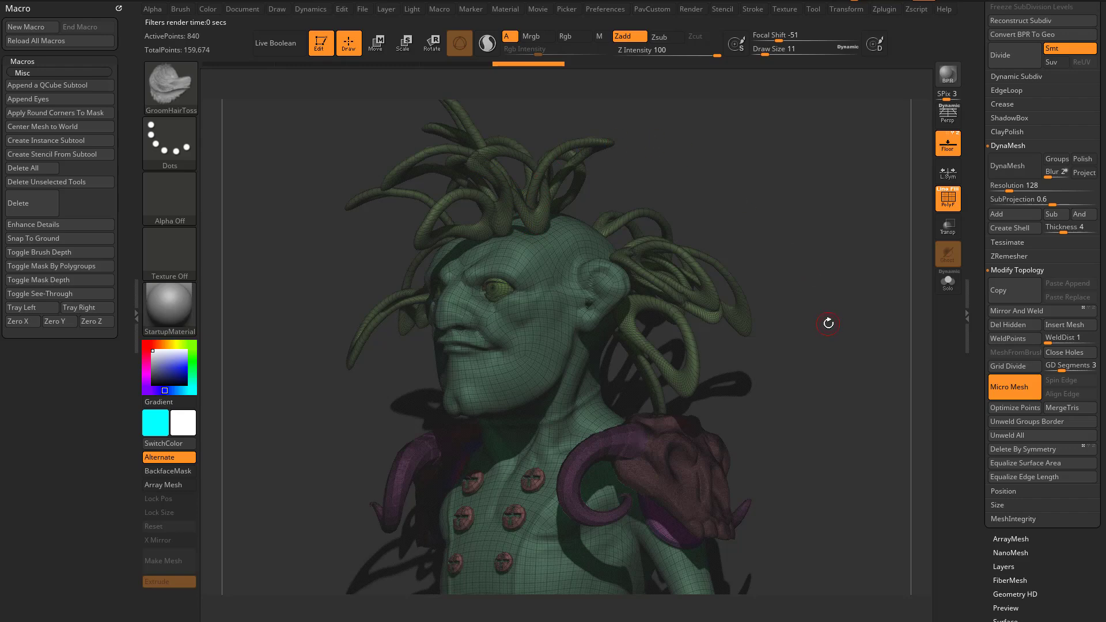
- Hide the floor grid and render the ring-shaped fibers again with BPR from a slightly different angle
{"action": "left_click_drag", "start_coordinate": [828, 323], "coordinate": [736, 341]}
{"action": "left_click", "coordinate": [949, 148]}
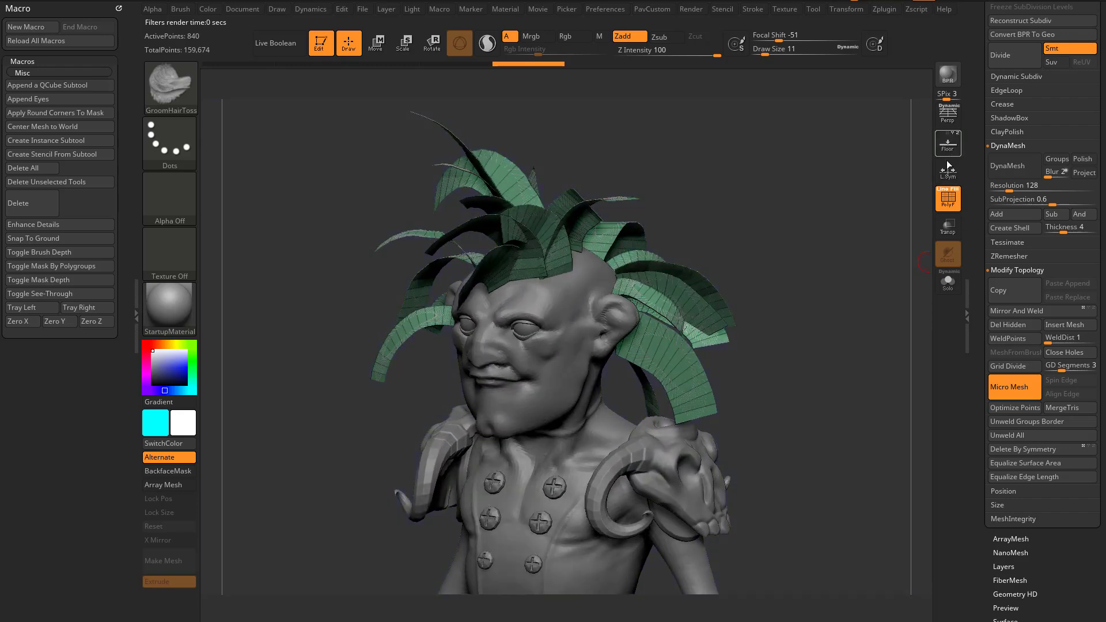
{"action": "right_click_drag", "start_coordinate": [818, 205], "coordinate": [841, 219], "text": "alt"}
{"action": "left_click", "coordinate": [947, 78]}
{"action": "key", "text": "shift+r"}
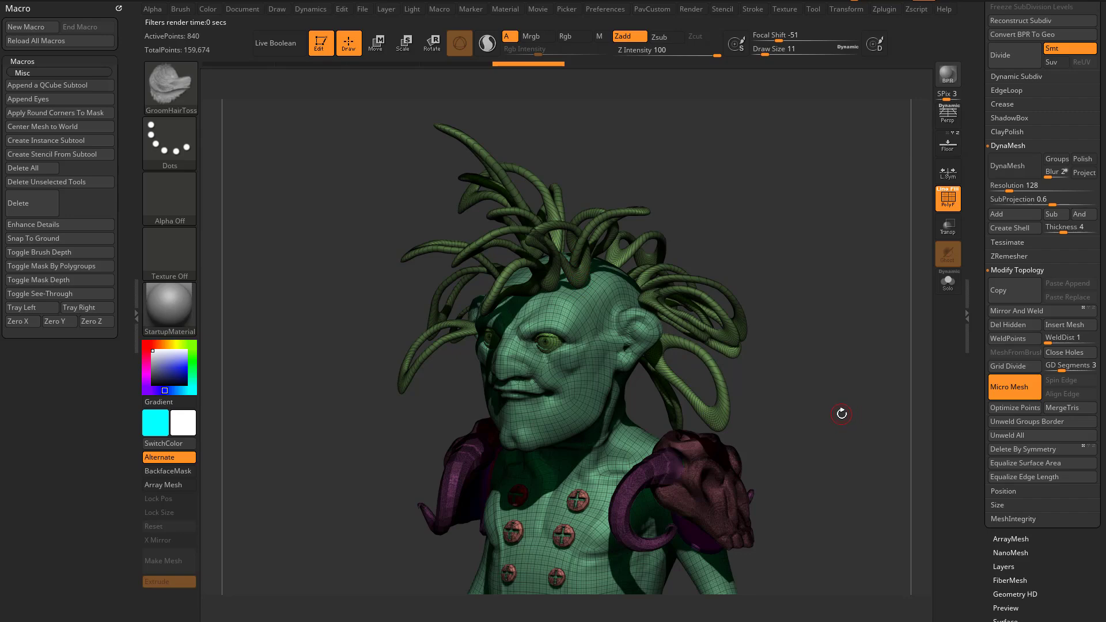
- Convert the BPR-rendered ring fibers to real geometry
{"action": "left_click_drag", "start_coordinate": [980, 288], "coordinate": [969, 153]}
{"action": "left_click", "coordinate": [1019, 221]}
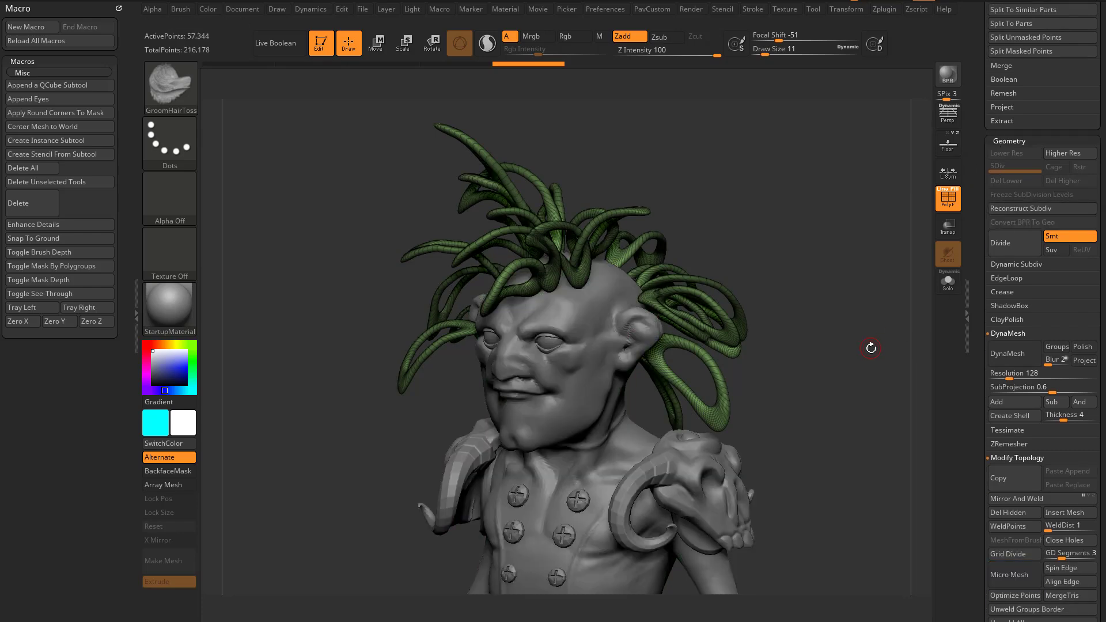
{"action": "mouse_move", "coordinate": [878, 326]}
{"action": "left_mouse_down"}
{"action": "mouse_move", "coordinate": [896, 318]}
{"action": "mouse_move", "coordinate": [877, 271]}
{"action": "mouse_move", "coordinate": [877, 296]}
{"action": "mouse_move", "coordinate": [808, 316]}
{"action": "mouse_move", "coordinate": [832, 306]}
{"action": "left_mouse_up"}
- Switch to the Standard brush with a Draw Size of 37
{"action": "key", "text": "b"}
{"action": "key", "text": "s"}
{"action": "key", "text": "t"}
{"action": "key", "text": "s"}
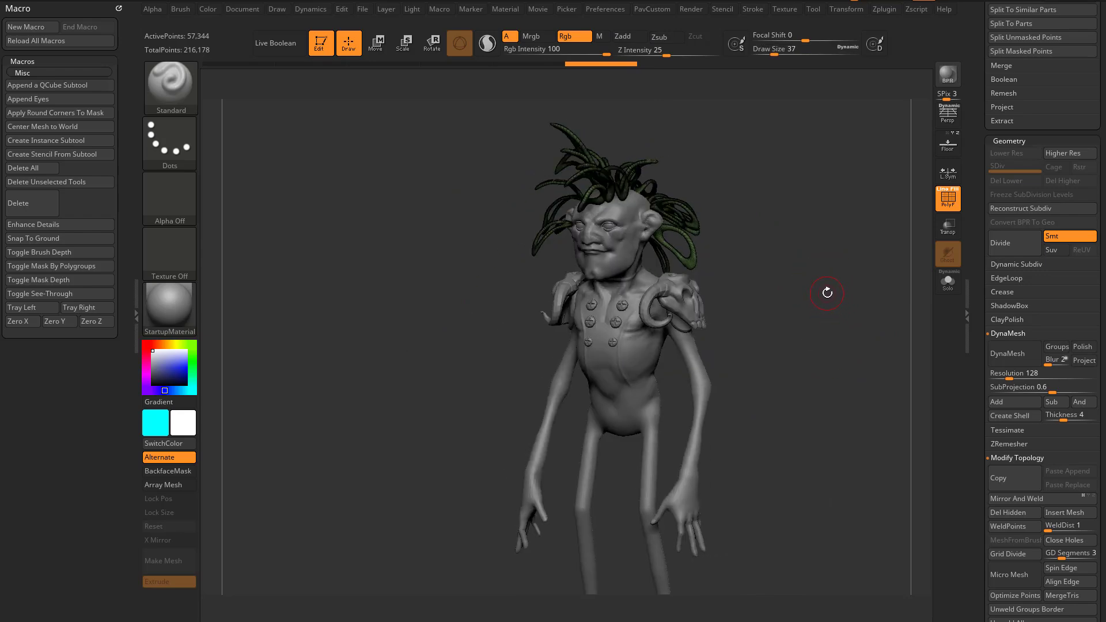
- Make the skull shoulder armour the active subtool, set the Draw Size to 25 and open the Dynamic Subdiv settings
{"action": "left_click", "coordinate": [697, 304], "text": "alt"}
{"action": "mouse_move", "coordinate": [776, 298]}
{"action": "left_mouse_down"}
{"action": "mouse_move", "coordinate": [757, 296]}
{"action": "mouse_move", "coordinate": [818, 285]}
{"action": "mouse_move", "coordinate": [778, 283]}
{"action": "mouse_move", "coordinate": [792, 331]}
{"action": "left_mouse_up"}
{"action": "key", "text": "s"}
{"action": "left_click", "coordinate": [781, 282]}
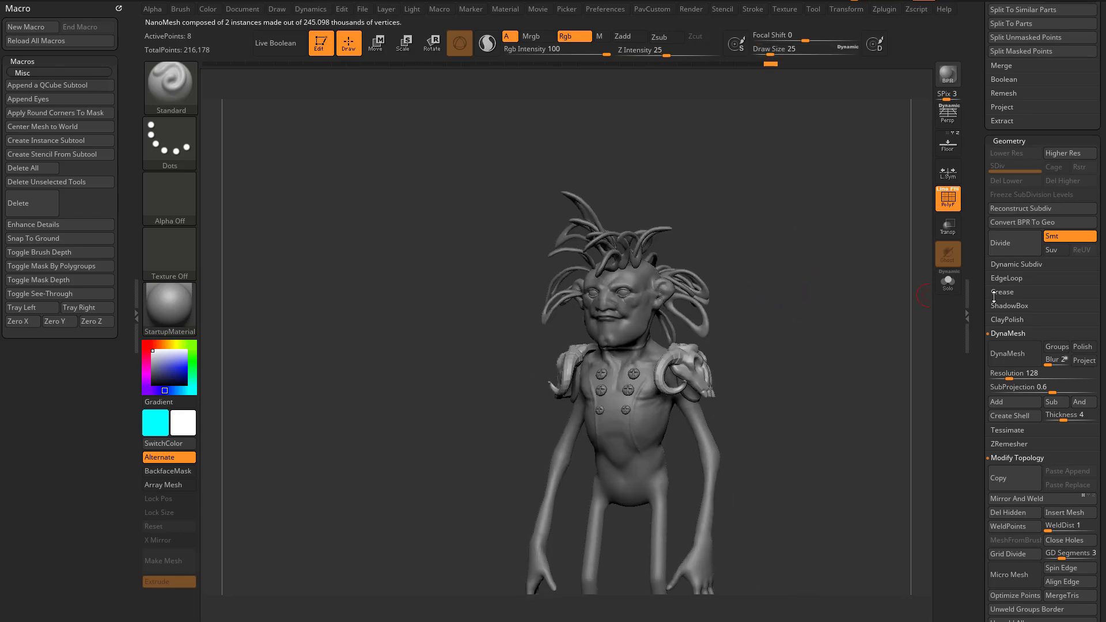
{"action": "left_click", "coordinate": [1001, 266]}
{"action": "left_click_drag", "start_coordinate": [980, 275], "coordinate": [981, 144]}
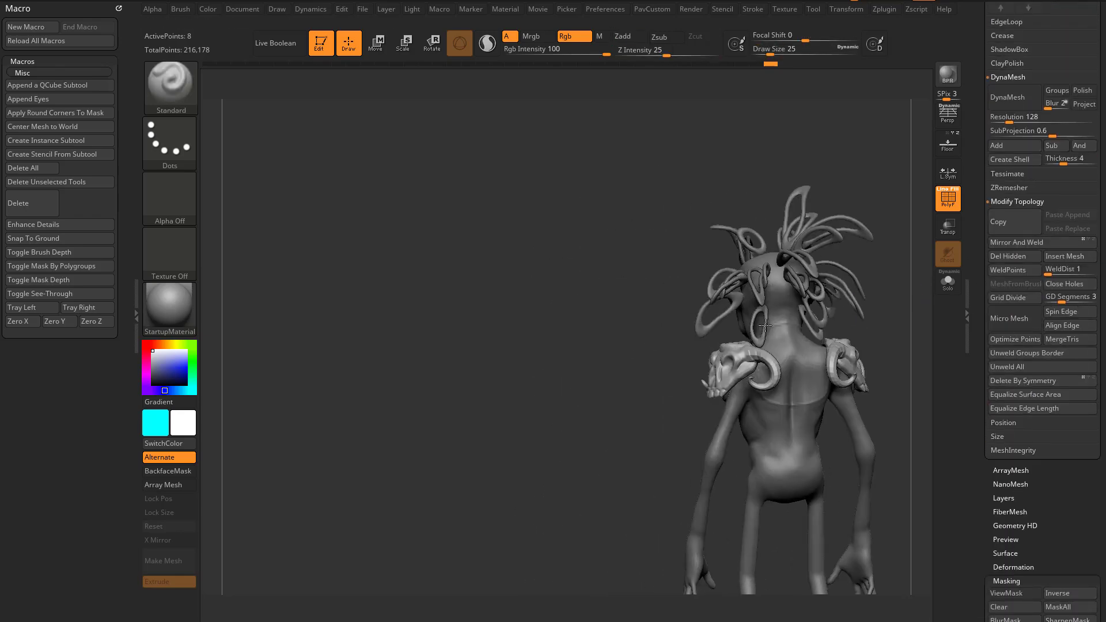